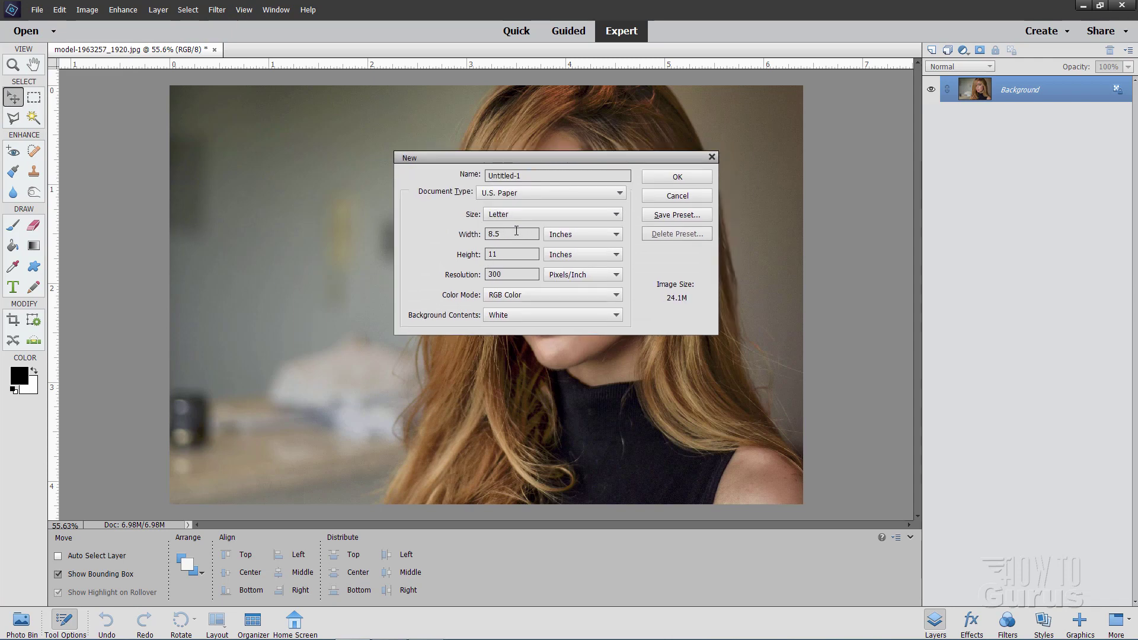
# - Create a new blank document 8 inches wide by 8 inches high at 300 pixels/inch
pyautogui.click(518, 230)
pyautogui.press('BackSpace')
pyautogui.press('BackSpace')
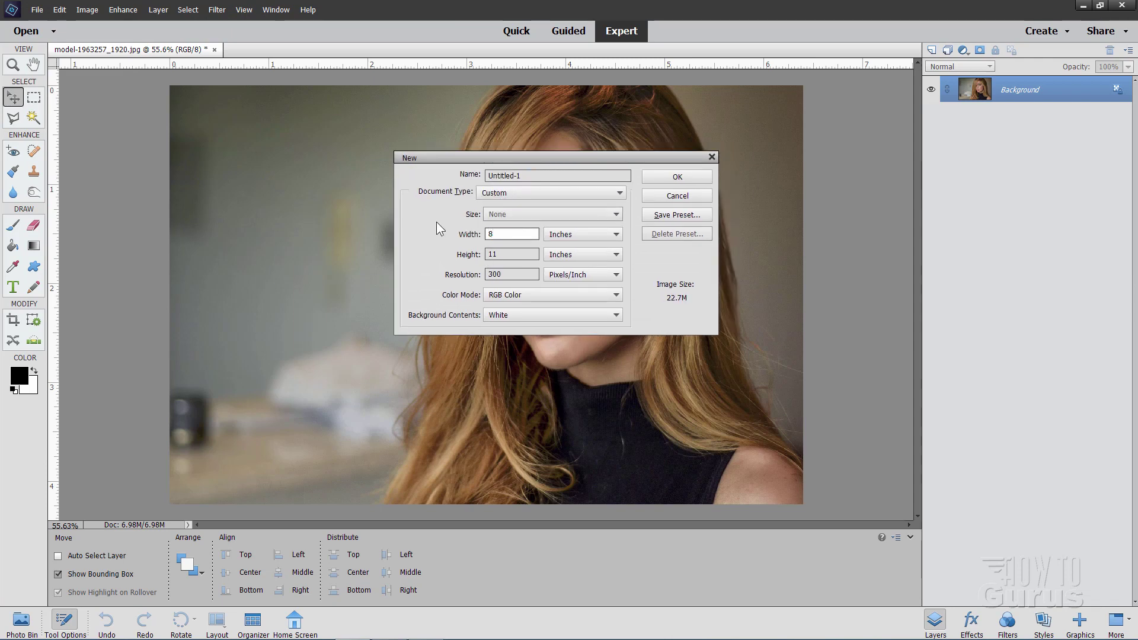
pyautogui.click(501, 253)
pyautogui.write('8')
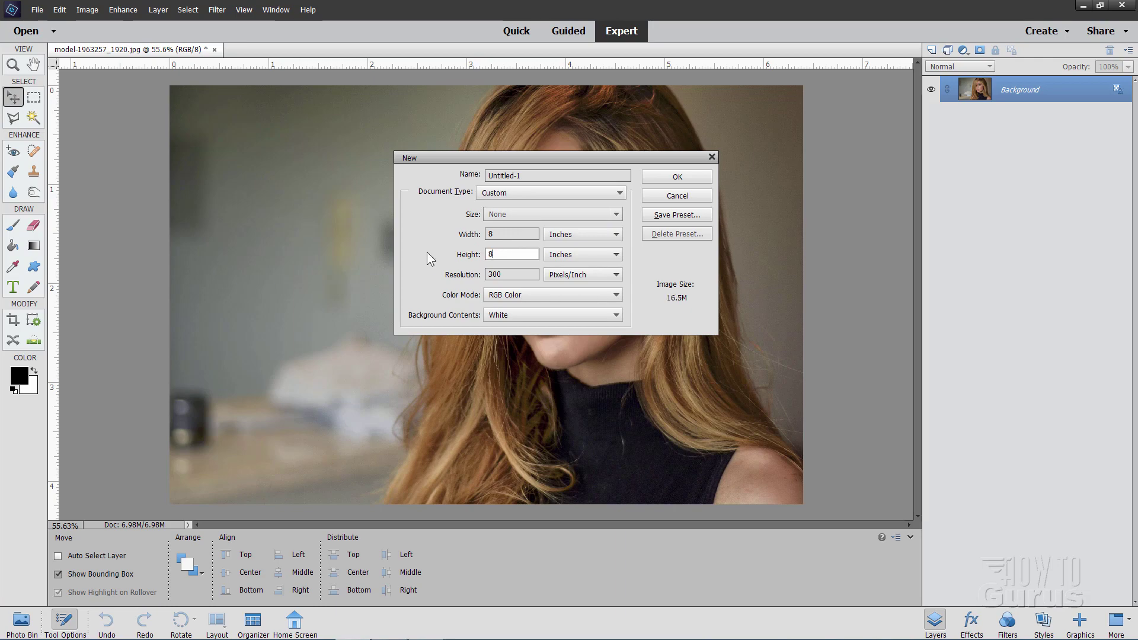
pyautogui.click(520, 274)
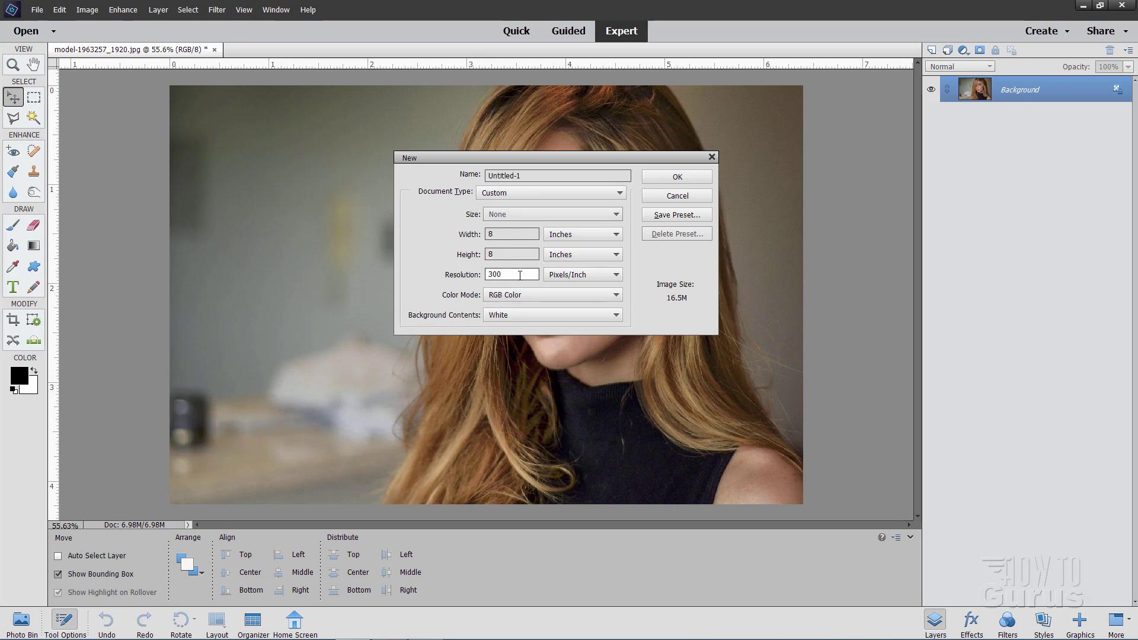
pyautogui.click(649, 177)
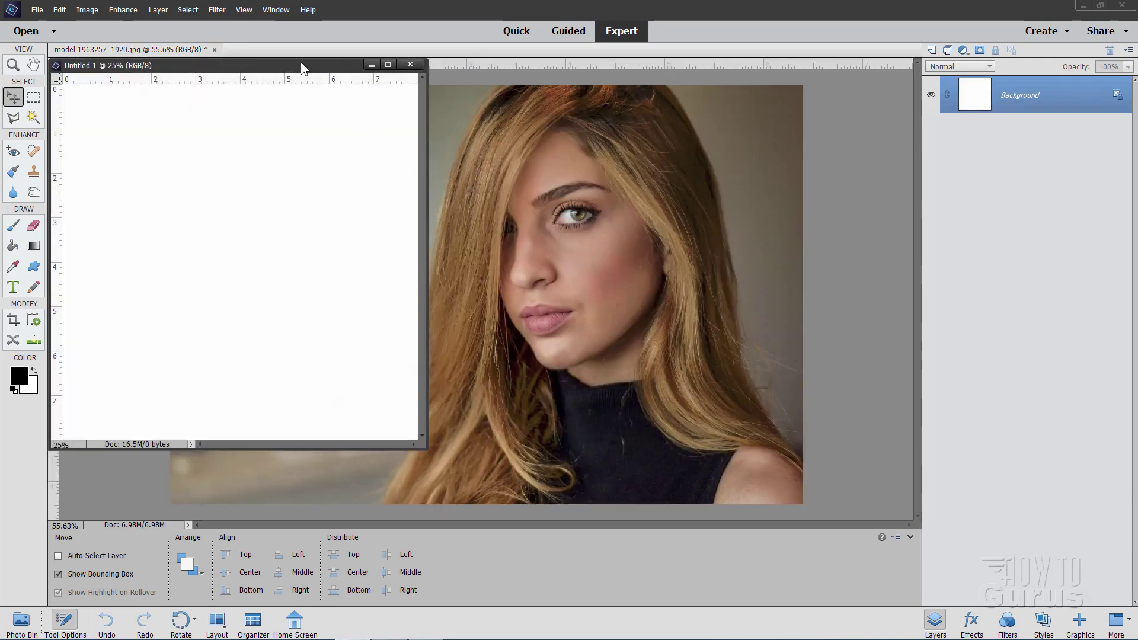
# - Dock the new blank document as a tab and float the model photo in its own window
pyautogui.moveTo(301, 62); pyautogui.dragTo(413, 74)
pyautogui.moveTo(339, 82); pyautogui.dragTo(429, 57)
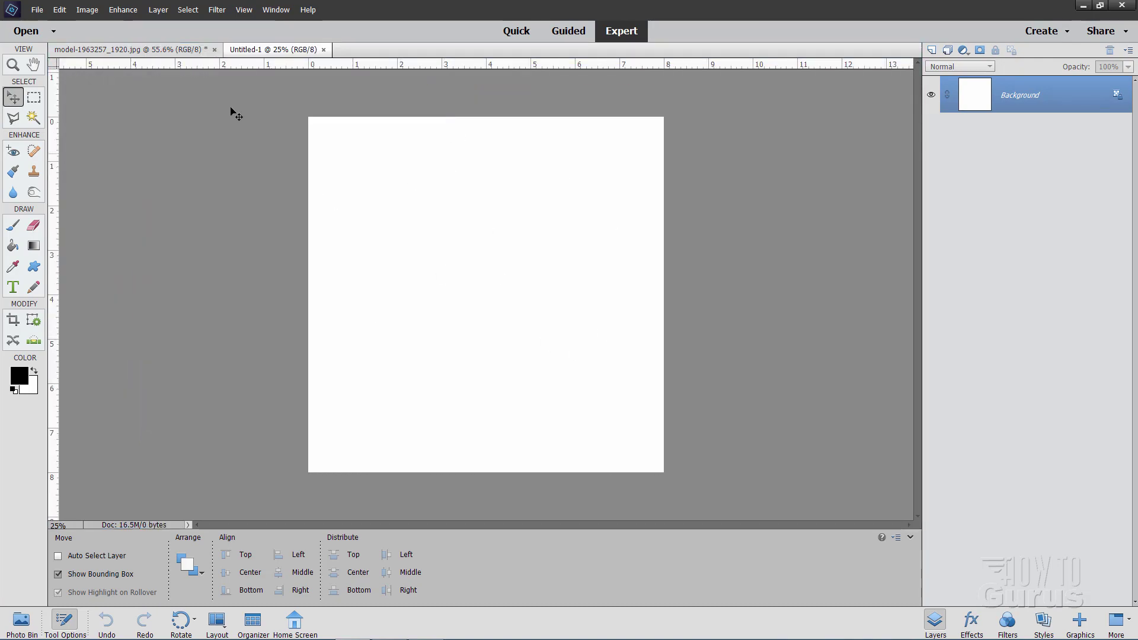
pyautogui.click(124, 49)
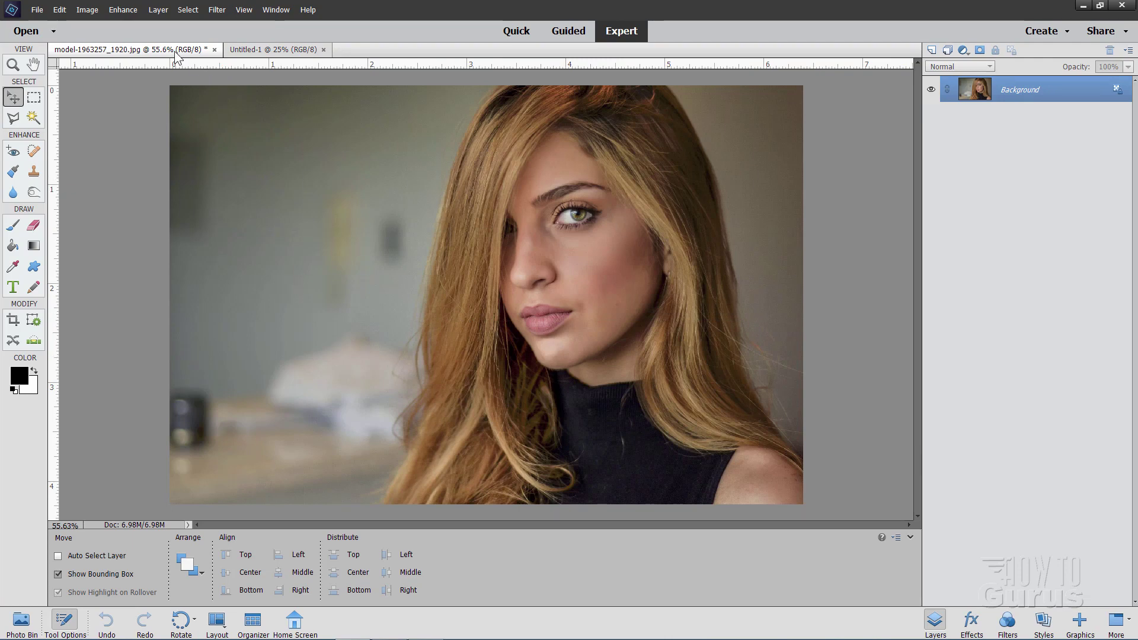
pyautogui.moveTo(169, 50); pyautogui.dragTo(532, 319)
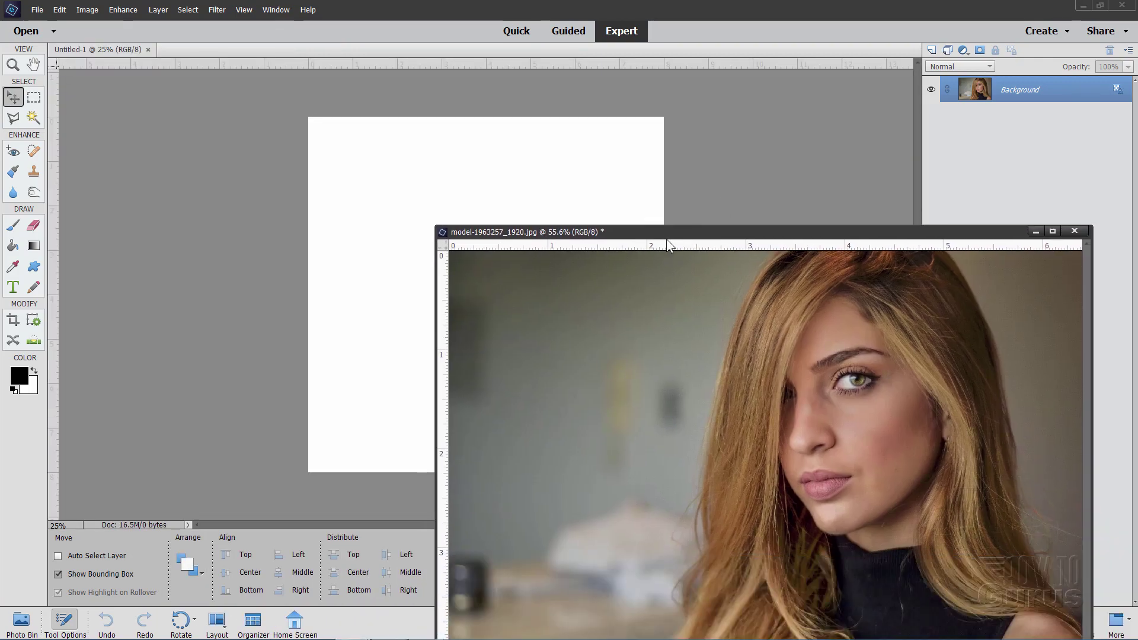
# - Review the Allow Floating Documents in Expert Mode option in the General preferences
pyautogui.click(60, 9)
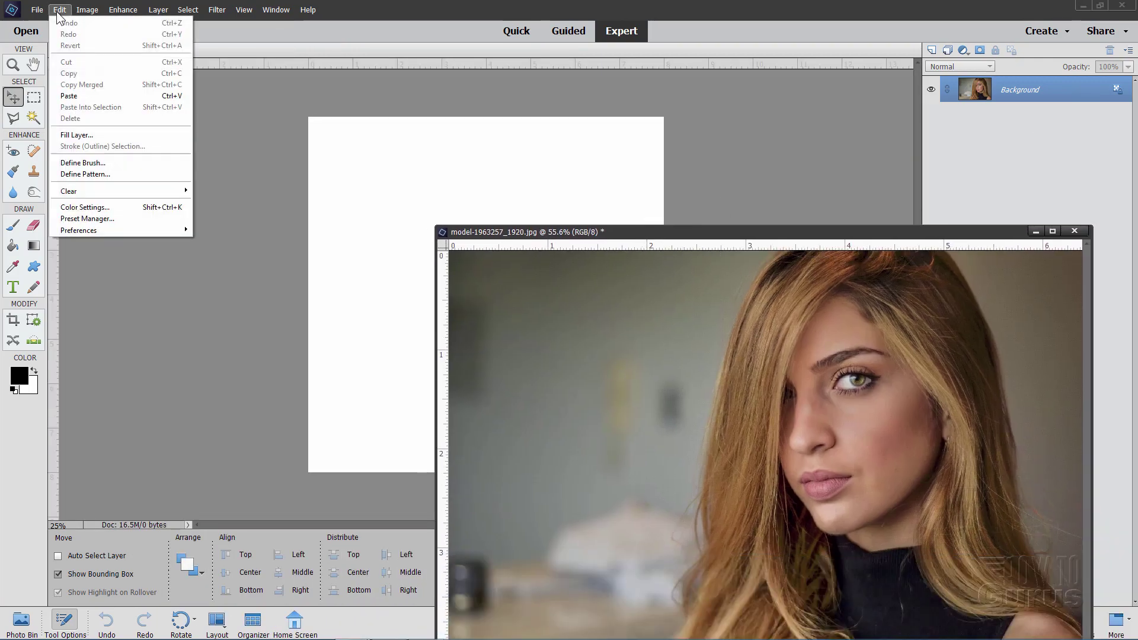
pyautogui.moveTo(93, 236)
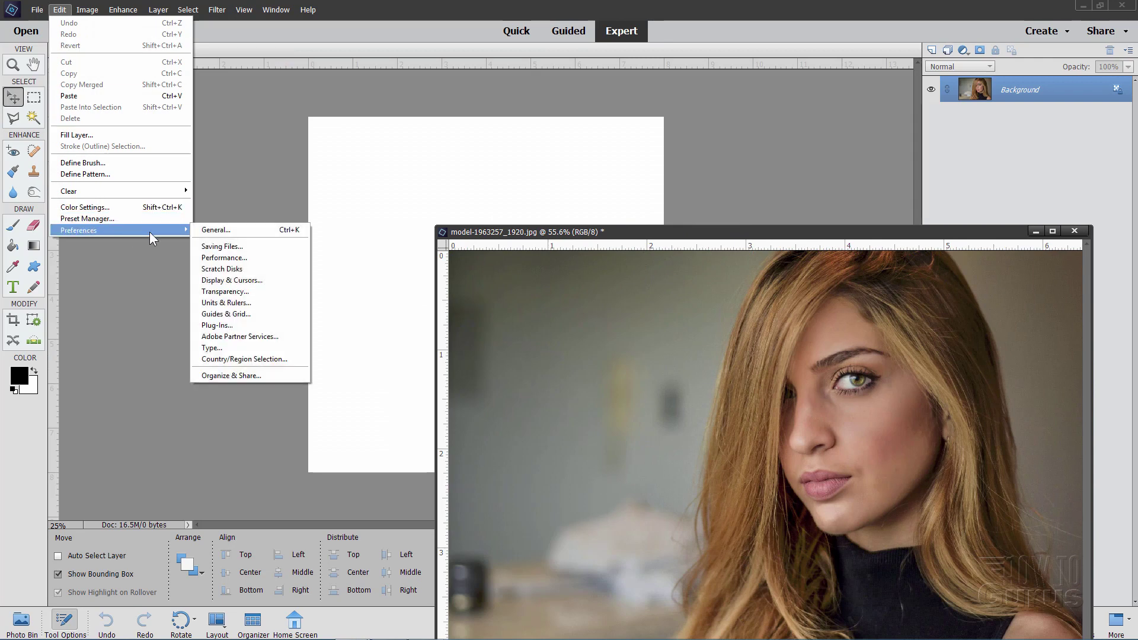
pyautogui.click(213, 230)
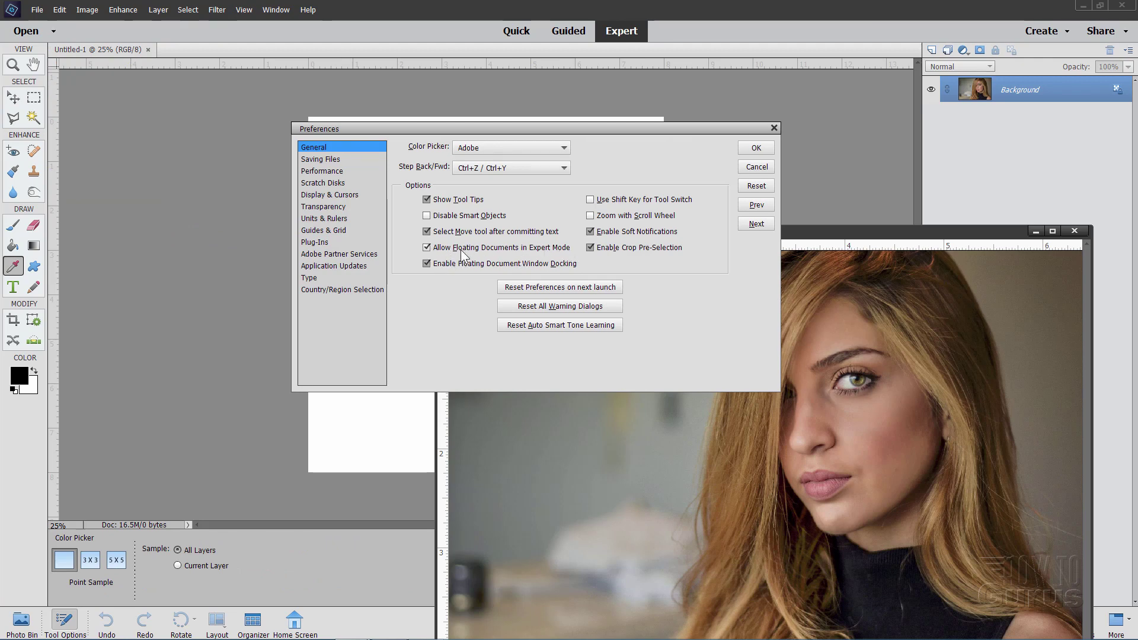
pyautogui.click(429, 250)
pyautogui.click(756, 148)
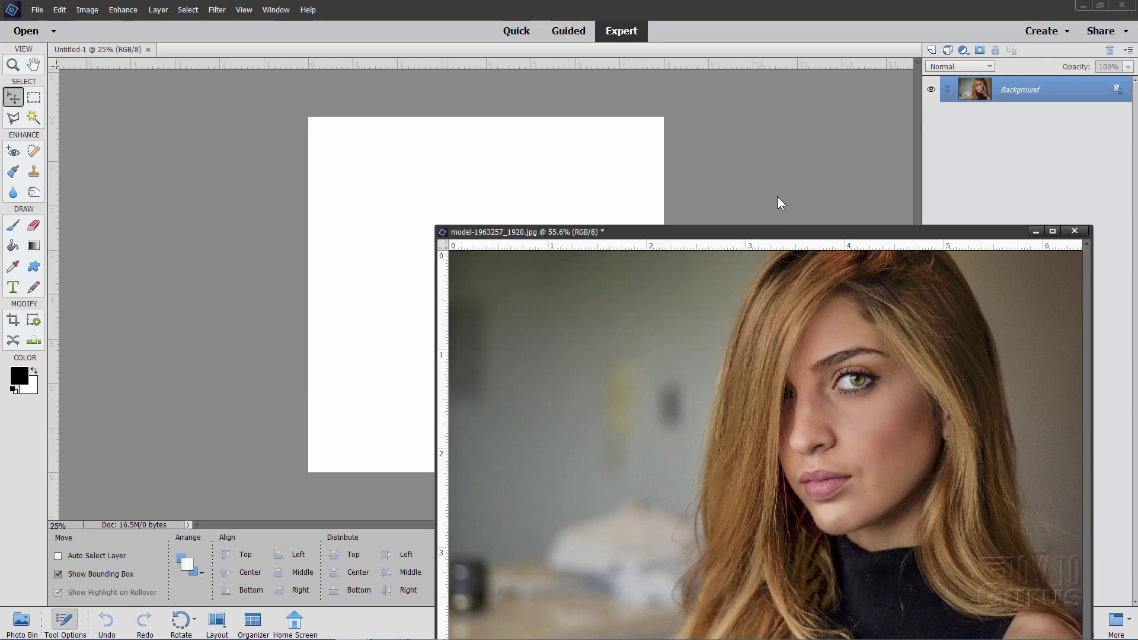
# - Copy the model photo's layer into the upper-left corner of the blank document and close the original photo window
pyautogui.moveTo(776, 236); pyautogui.dragTo(457, 232)
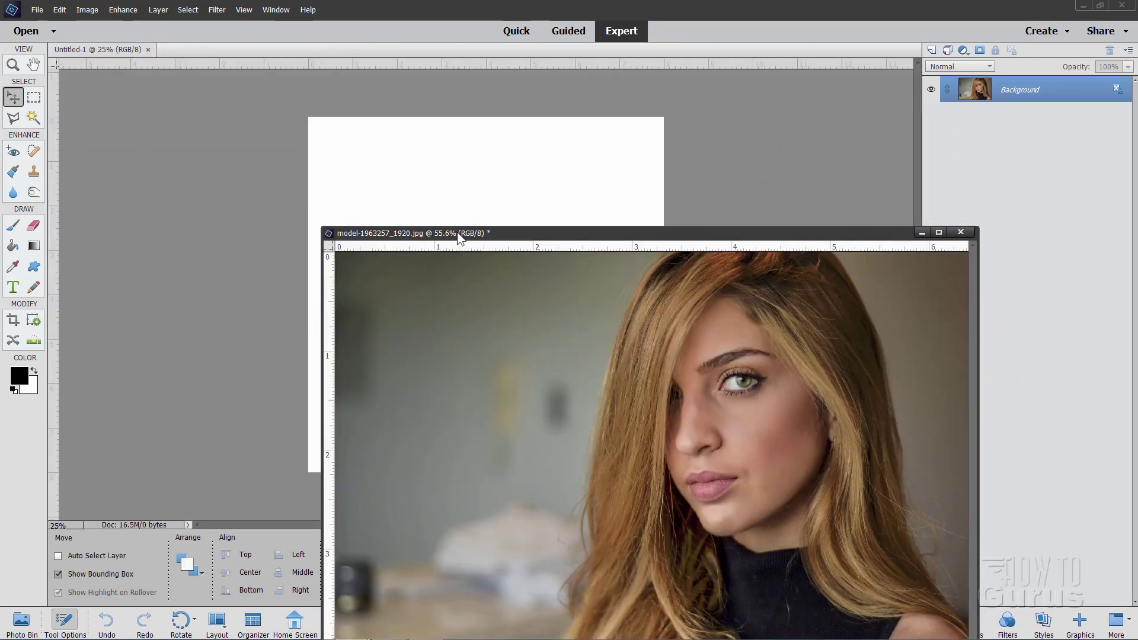
pyautogui.moveTo(593, 238); pyautogui.dragTo(622, 249)
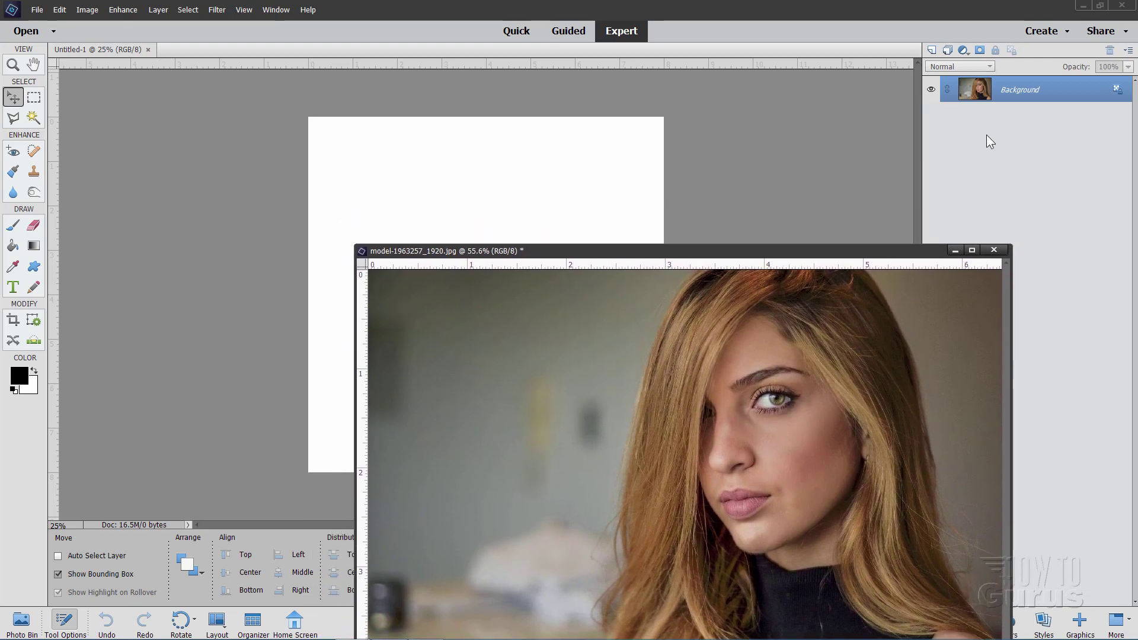
pyautogui.moveTo(970, 89); pyautogui.dragTo(479, 185)
pyautogui.click(994, 250)
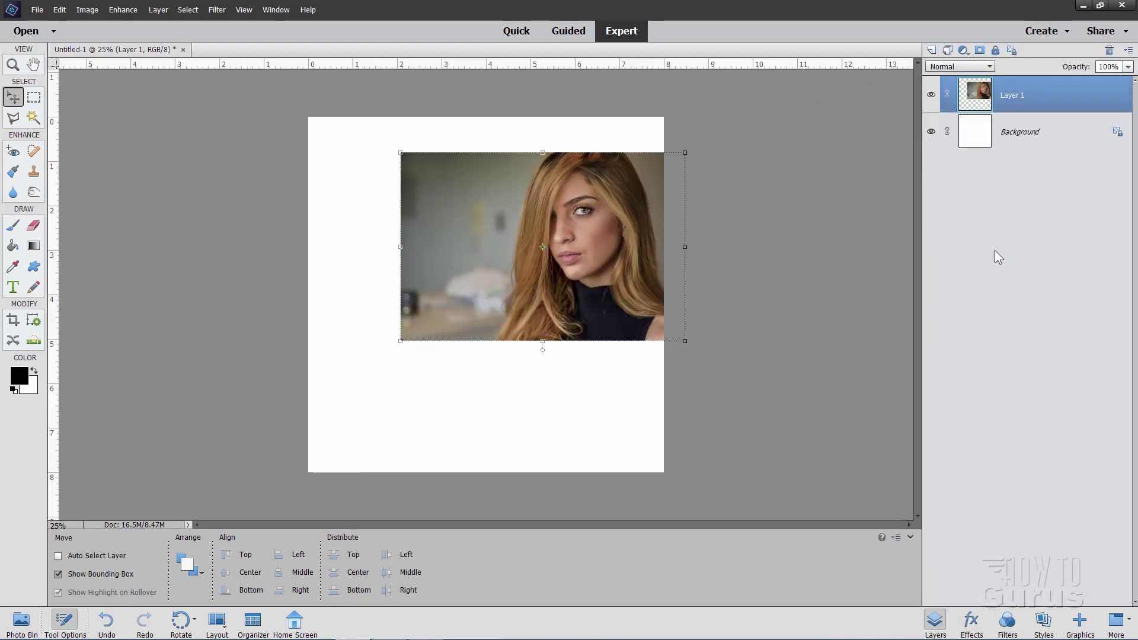
pyautogui.moveTo(599, 252); pyautogui.dragTo(417, 228)
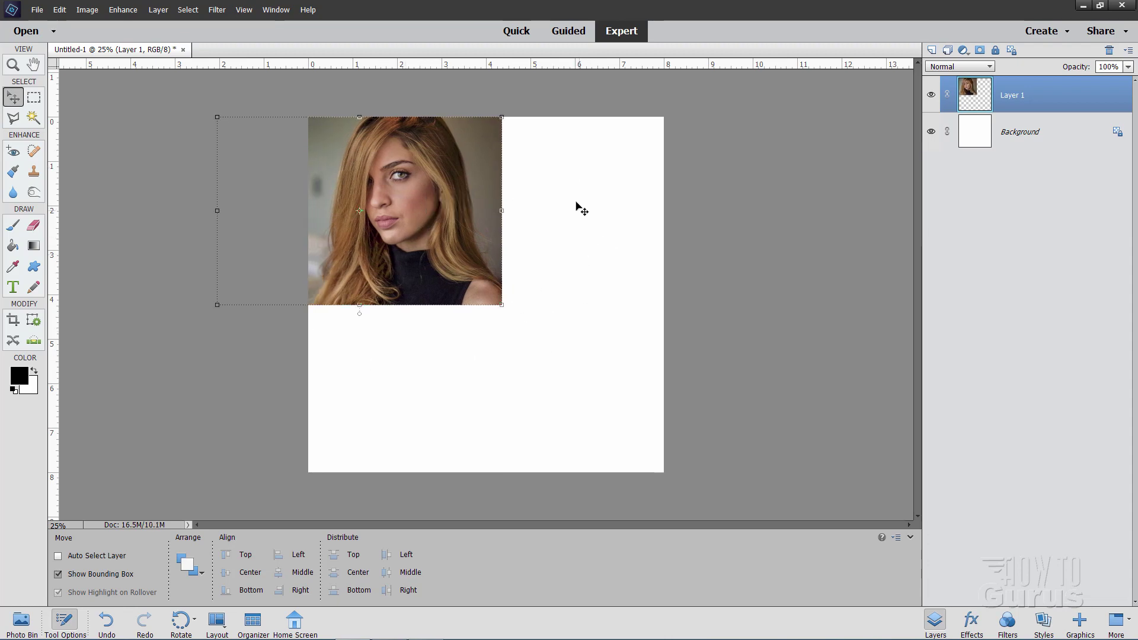
# - Hide Layer 1 and place a vertical and a horizontal guide through the page centre at 4 inches
pyautogui.click(931, 97)
pyautogui.click(962, 135)
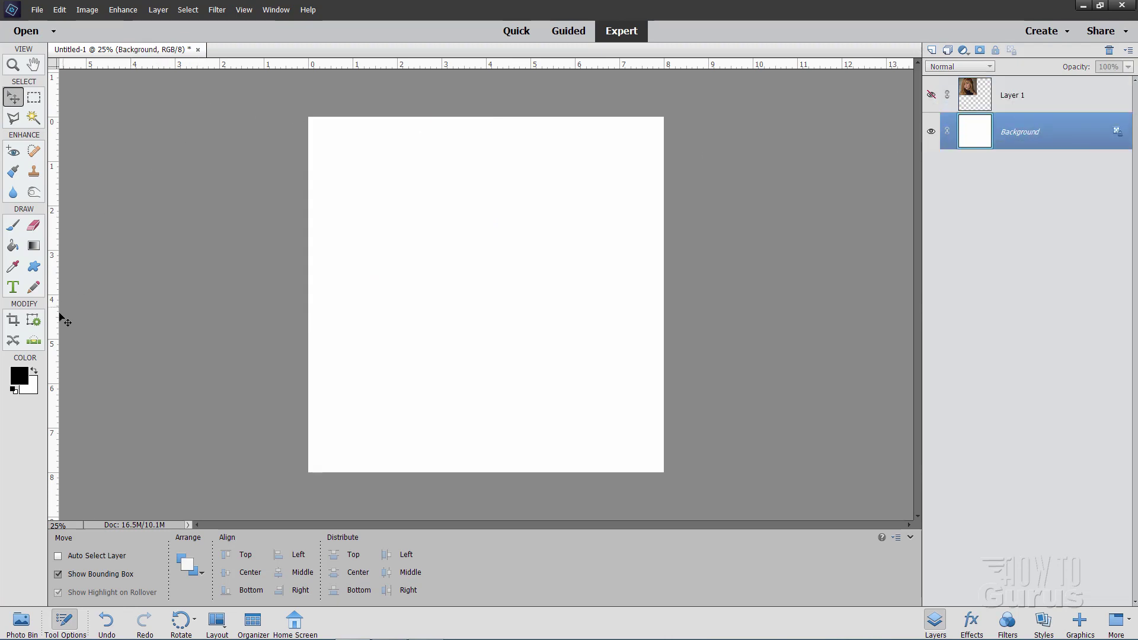
pyautogui.moveTo(59, 316); pyautogui.dragTo(486, 320)
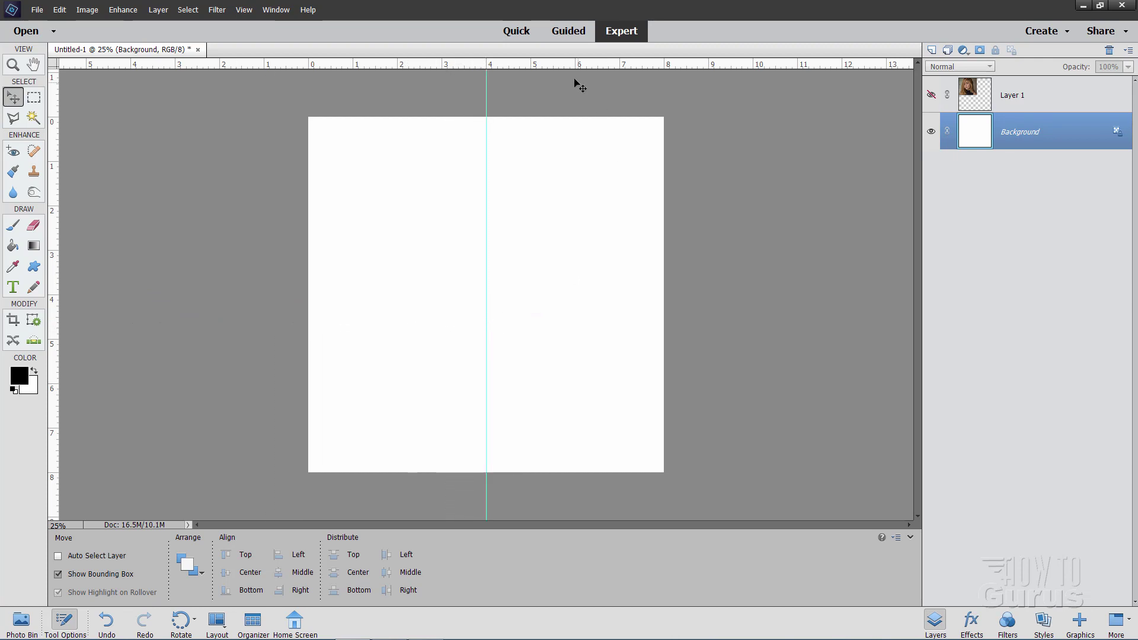
pyautogui.moveTo(565, 69); pyautogui.dragTo(556, 294)
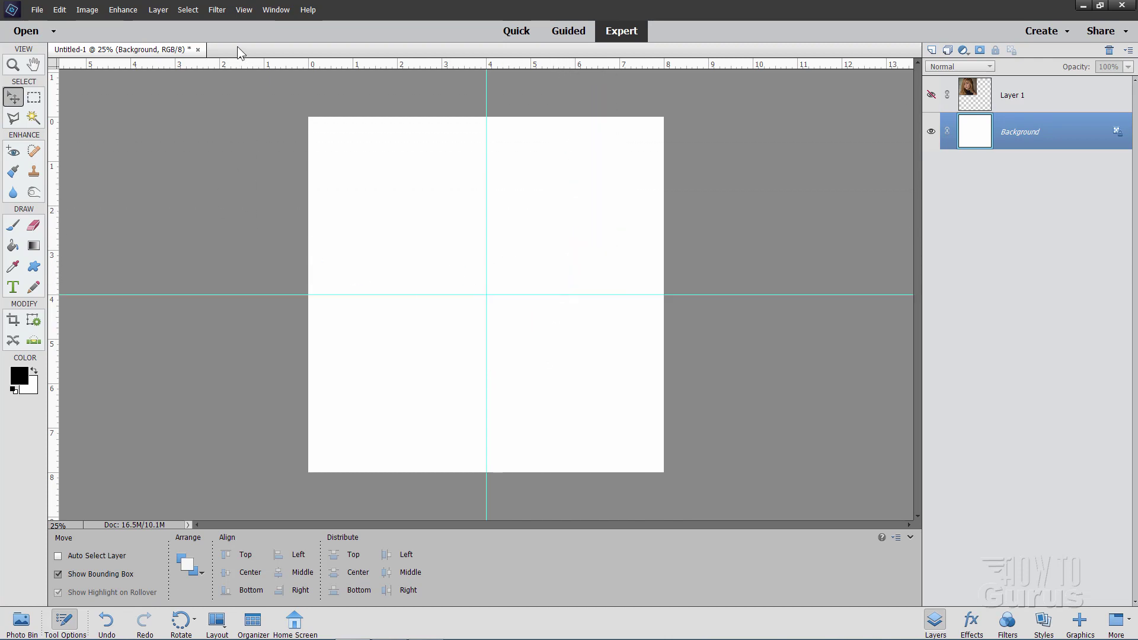
pyautogui.click(243, 10)
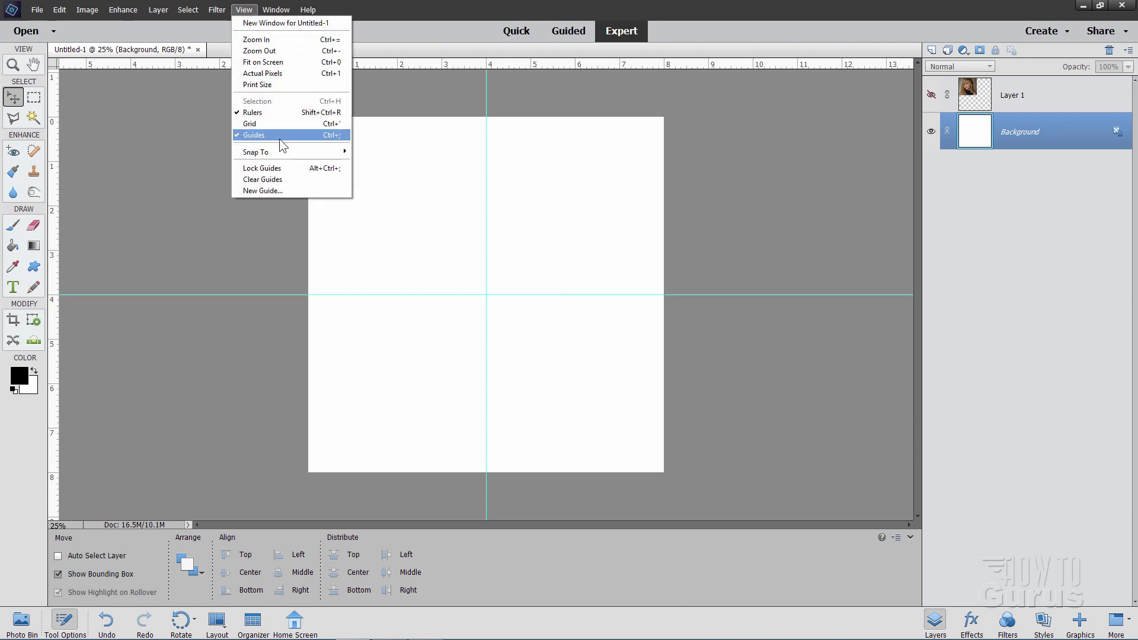
pyautogui.moveTo(263, 155)
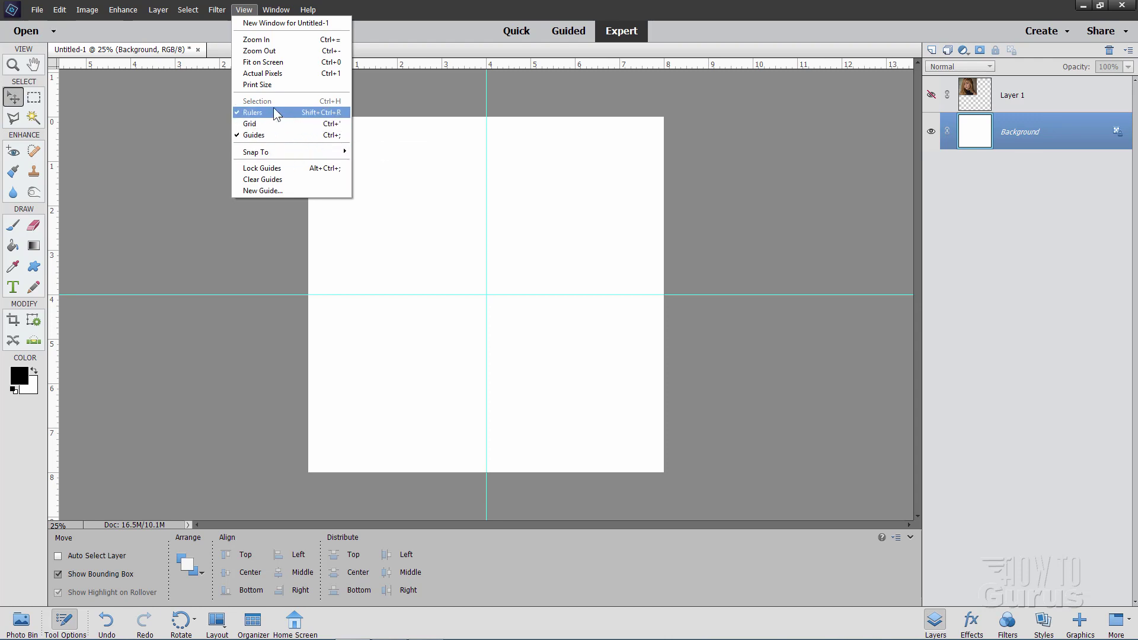
pyautogui.click(169, 143)
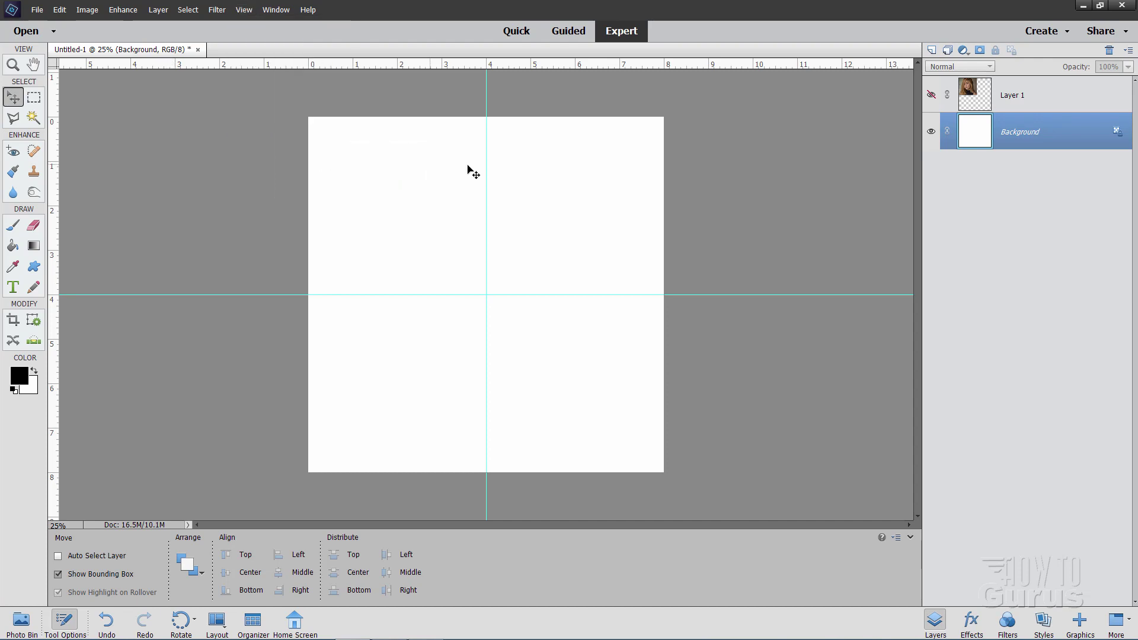
# - Show Layer 1 again and scale it proportionally to about 104%, keeping the face within the upper-left quarter
pyautogui.click(932, 95)
pyautogui.click(1006, 101)
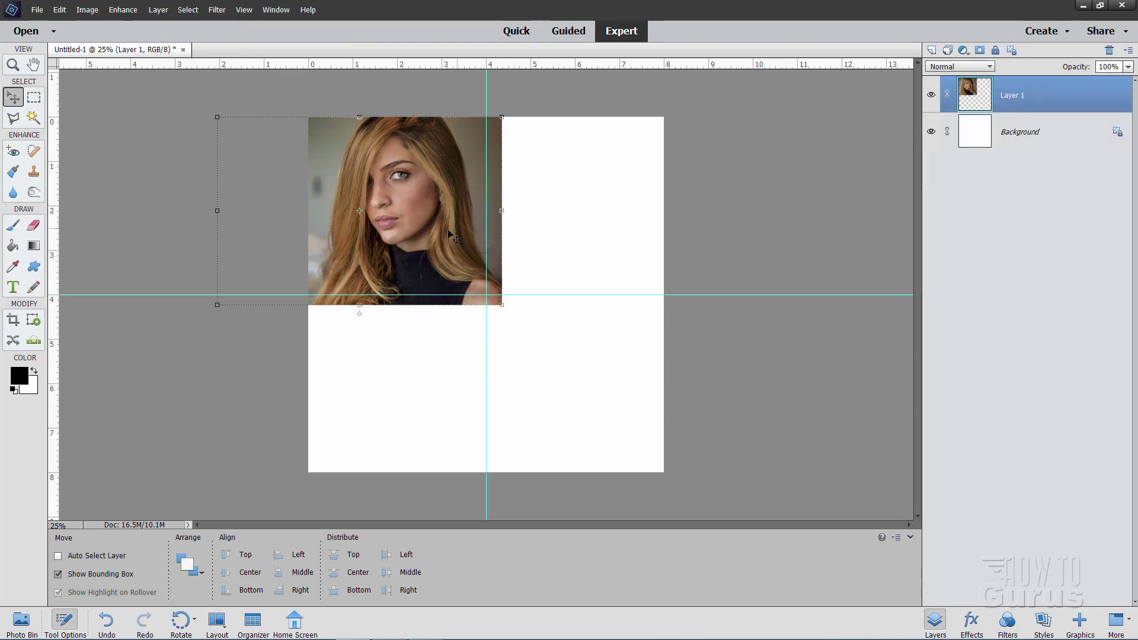
pyautogui.moveTo(450, 238)
pyautogui.mouseDown()
pyautogui.moveTo(435, 246)
pyautogui.moveTo(450, 232)
pyautogui.mouseUp()
pyautogui.click(509, 308)
pyautogui.moveTo(509, 308)
pyautogui.mouseDown()
pyautogui.moveTo(521, 322)
pyautogui.moveTo(505, 308)
pyautogui.moveTo(515, 313)
pyautogui.mouseUp()
pyautogui.moveTo(432, 265); pyautogui.dragTo(421, 265)
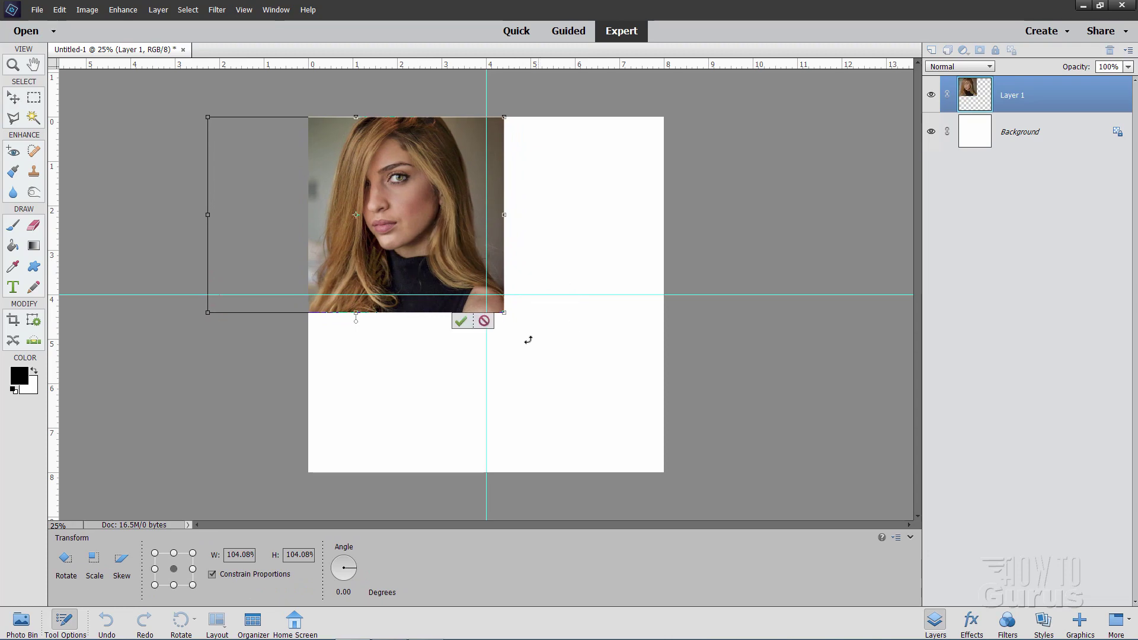
pyautogui.click(459, 320)
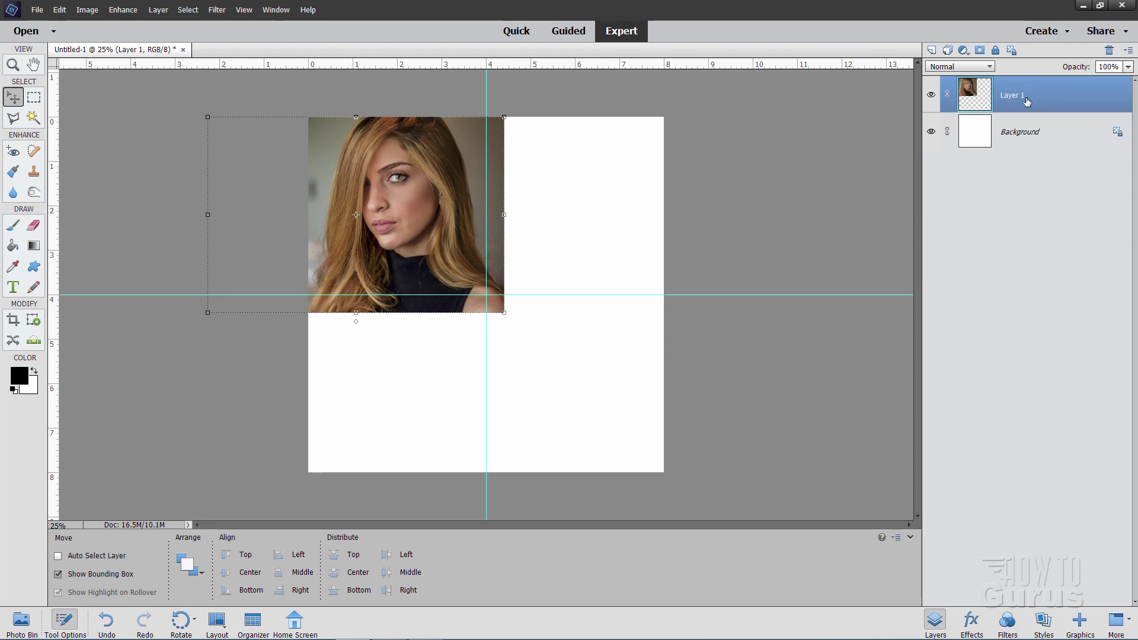
# - Select the page's upper-left quarter up to both guides with the Rectangular Marquee and mask Layer 1 to that selection
pyautogui.click(36, 102)
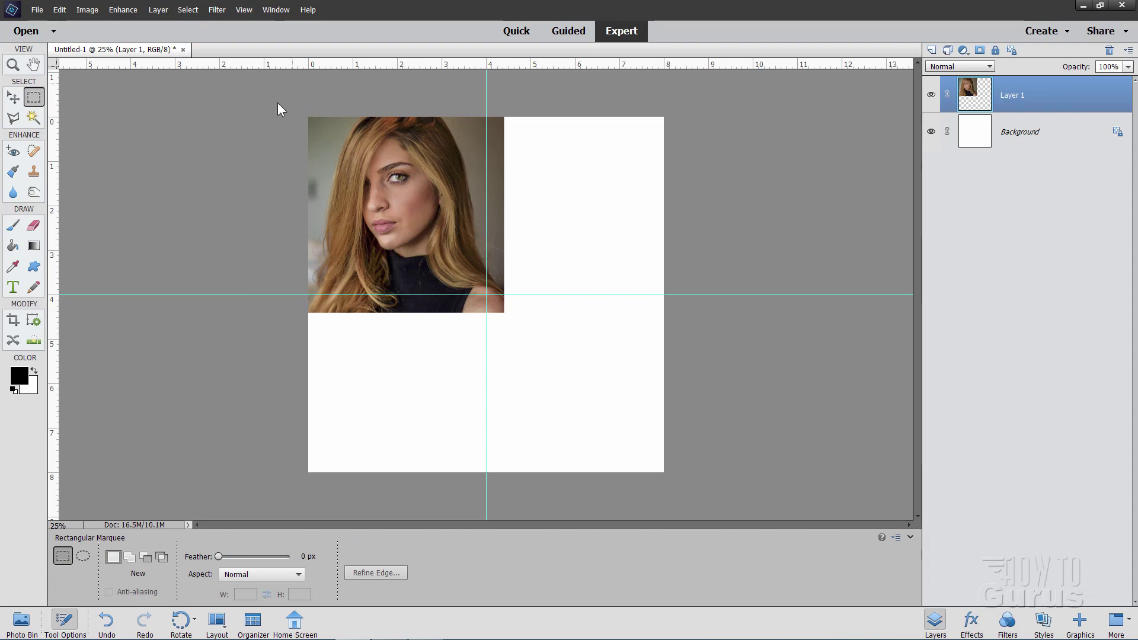
pyautogui.moveTo(308, 118); pyautogui.dragTo(489, 294)
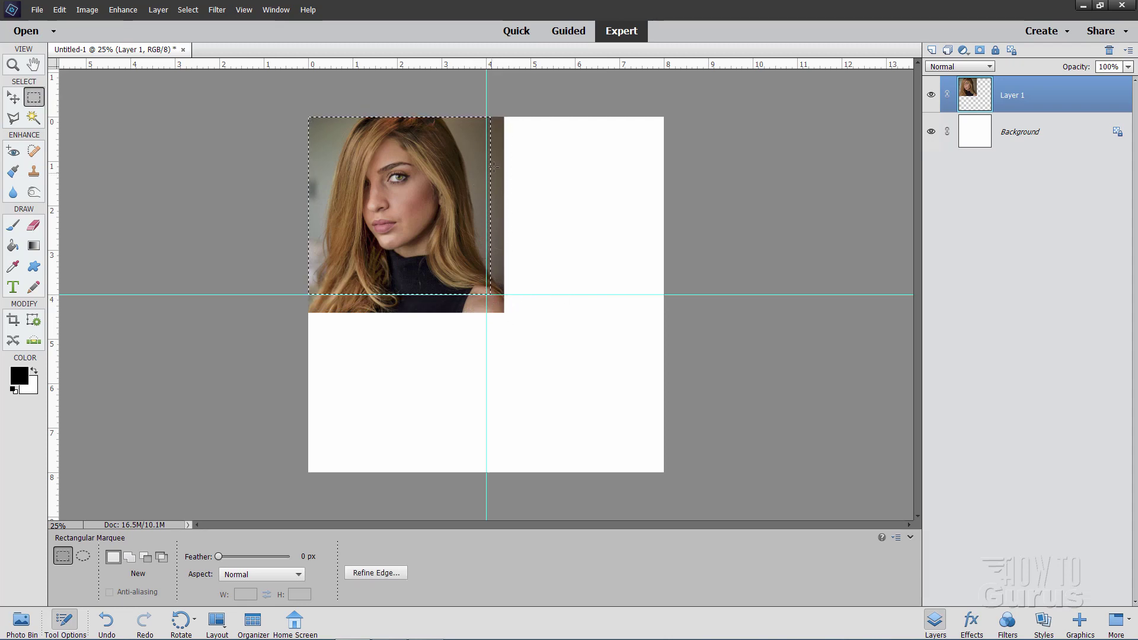
pyautogui.click(295, 102)
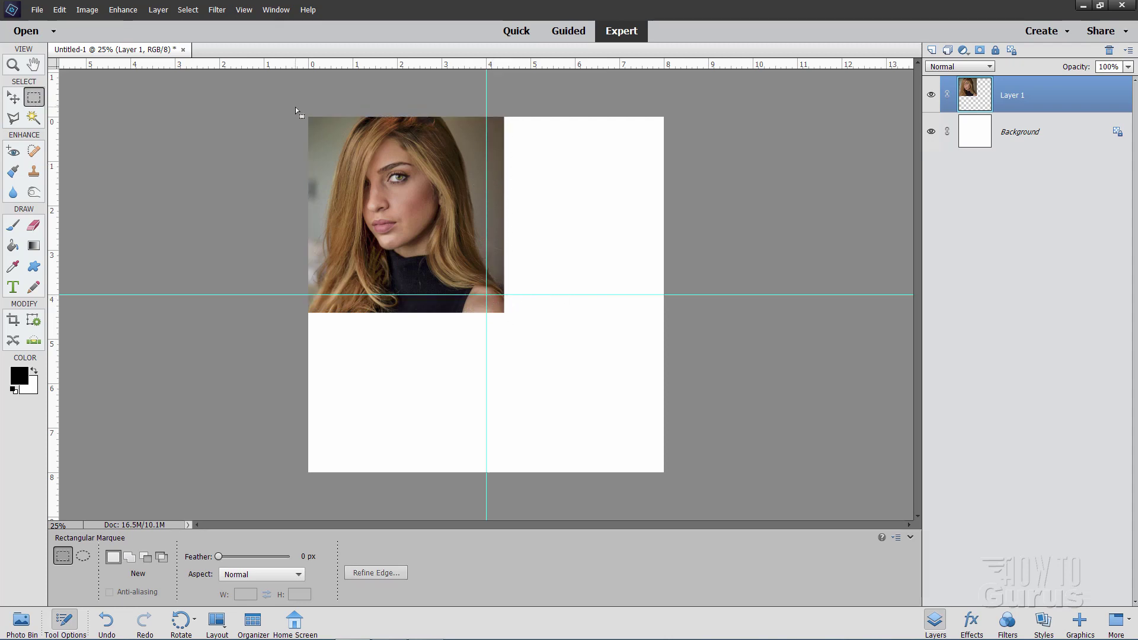
pyautogui.moveTo(298, 108); pyautogui.dragTo(482, 292)
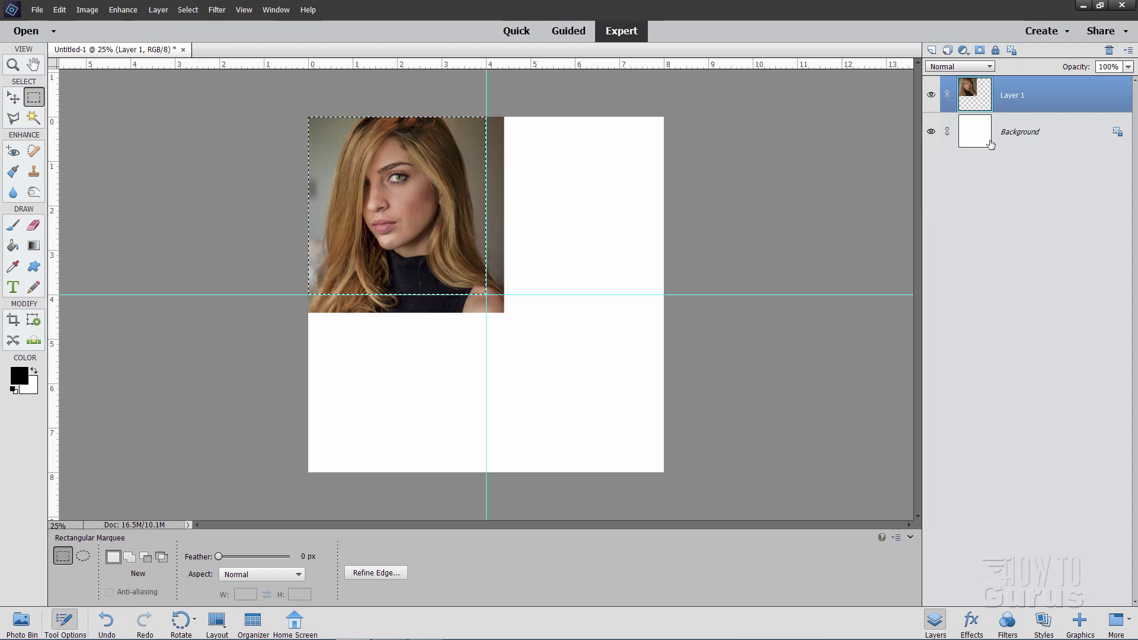
pyautogui.click(980, 51)
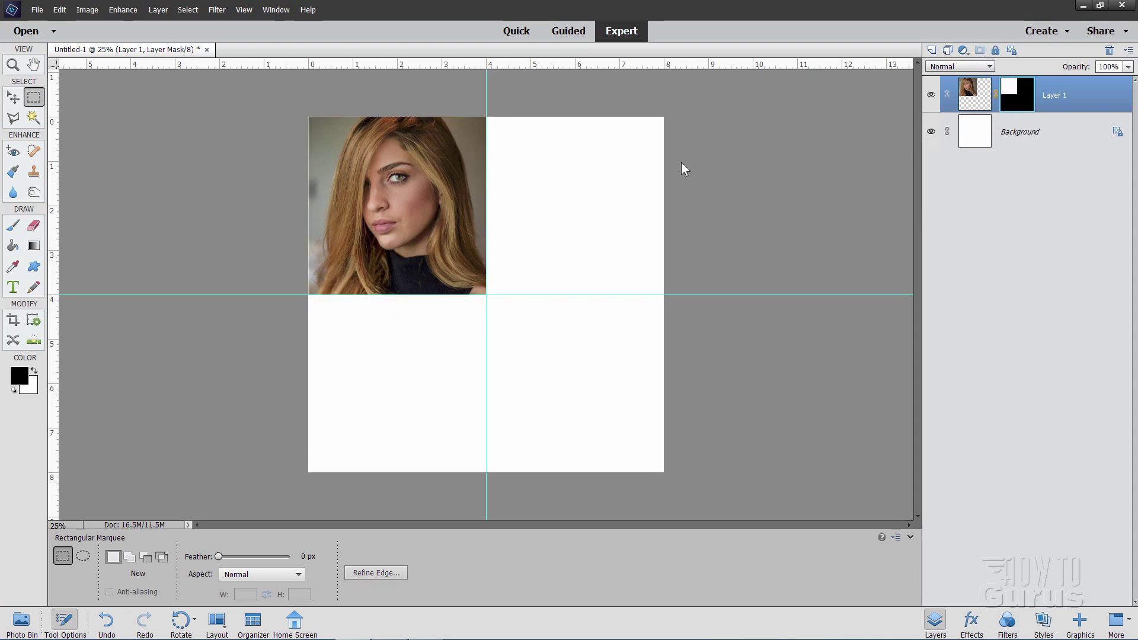
# - Duplicate the masked Layer 1 and move the copy into the page's upper-right quarter, flush with the guides
pyautogui.press('v')
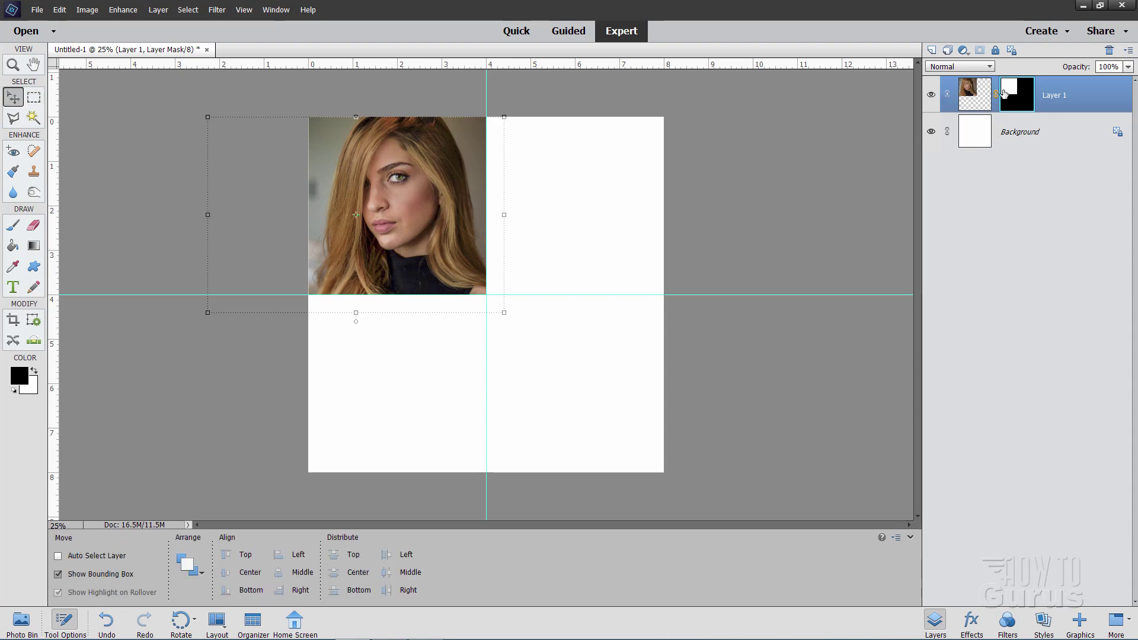
pyautogui.rightClick(1058, 100)
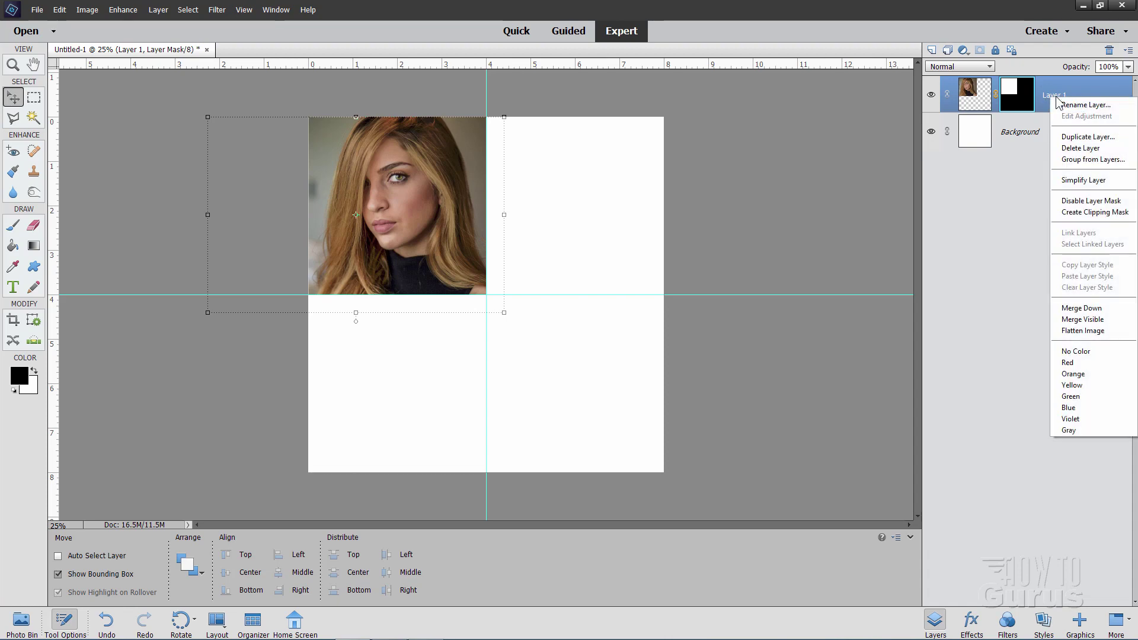
pyautogui.click(1071, 138)
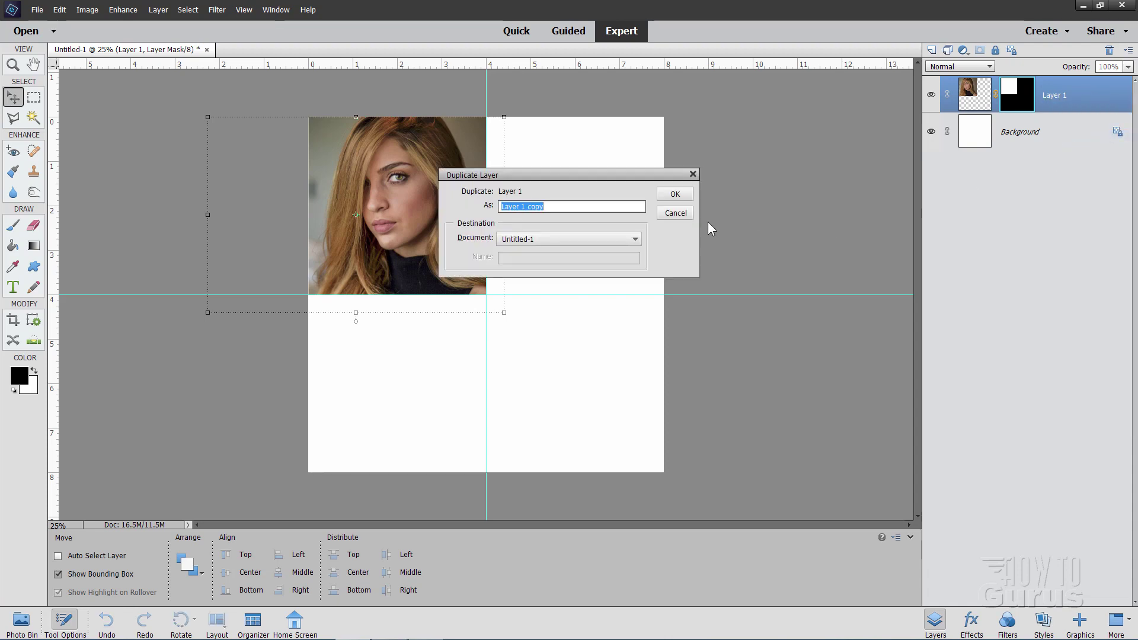
pyautogui.click(674, 198)
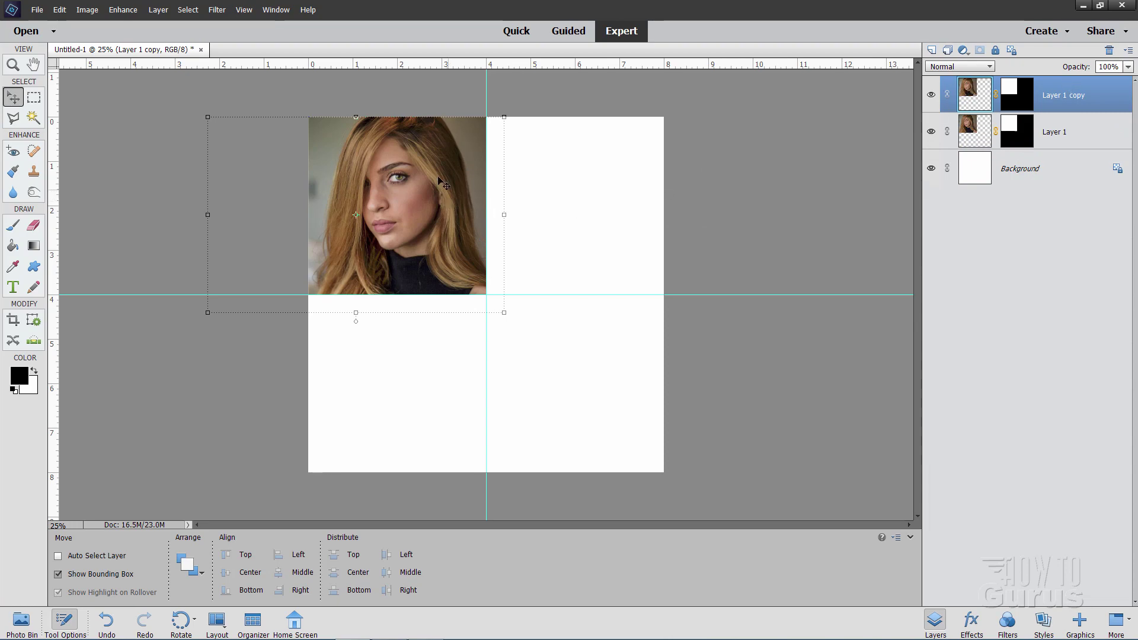
pyautogui.moveTo(443, 201); pyautogui.dragTo(621, 226)
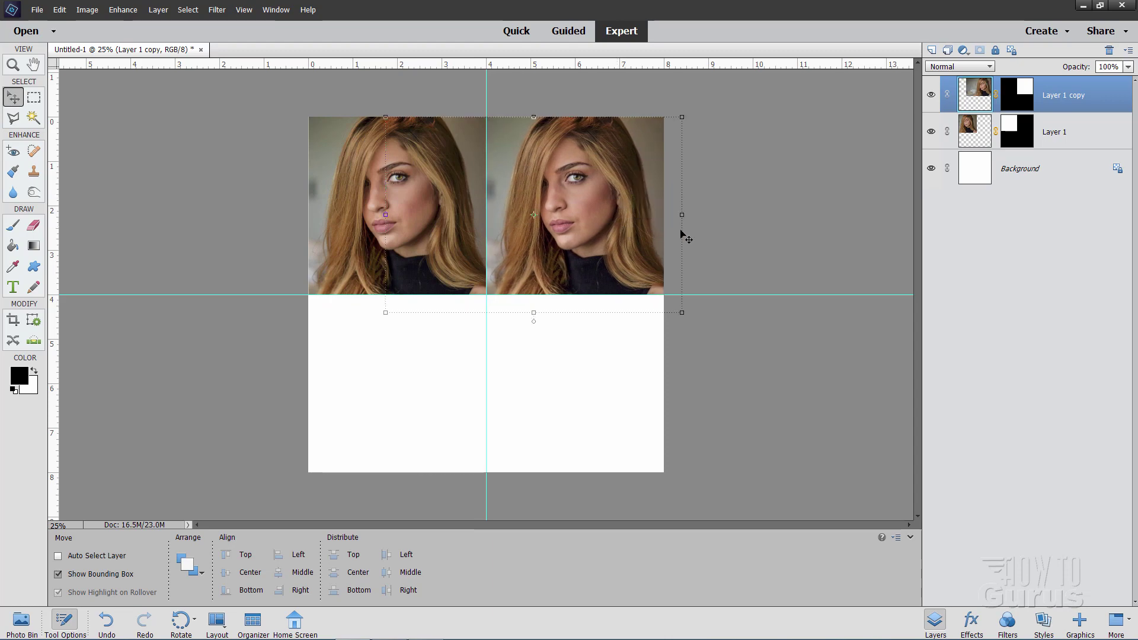
# - Duplicate Layer 1 copy and move the duplicate straight down into the page's lower-right quarter, flush with the guides
pyautogui.rightClick(1048, 96)
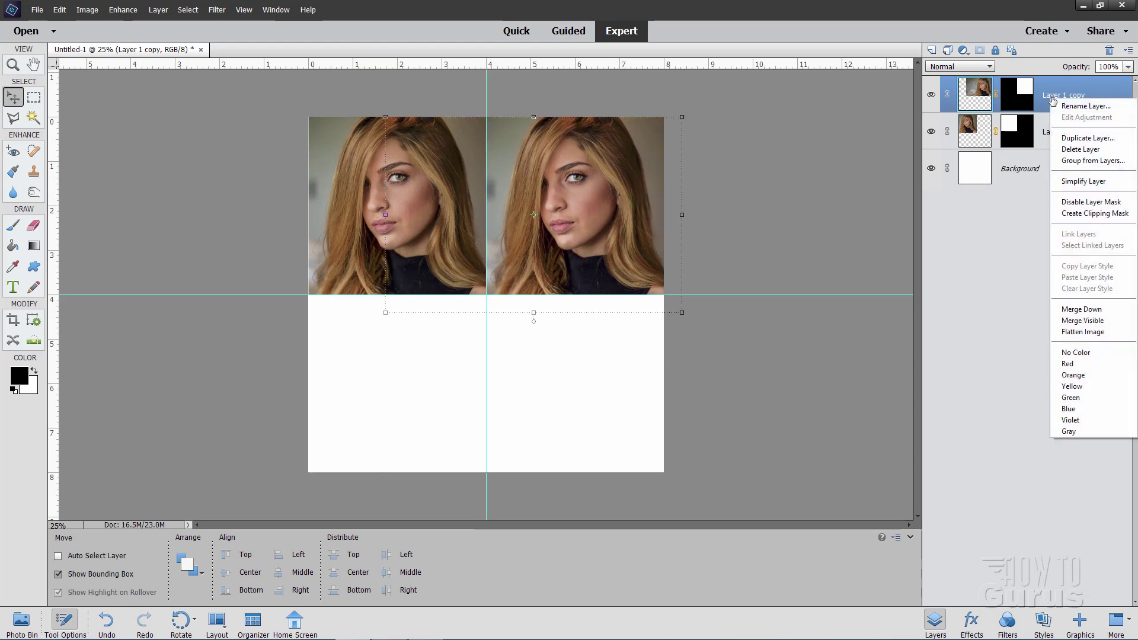
pyautogui.click(1066, 139)
pyautogui.click(676, 191)
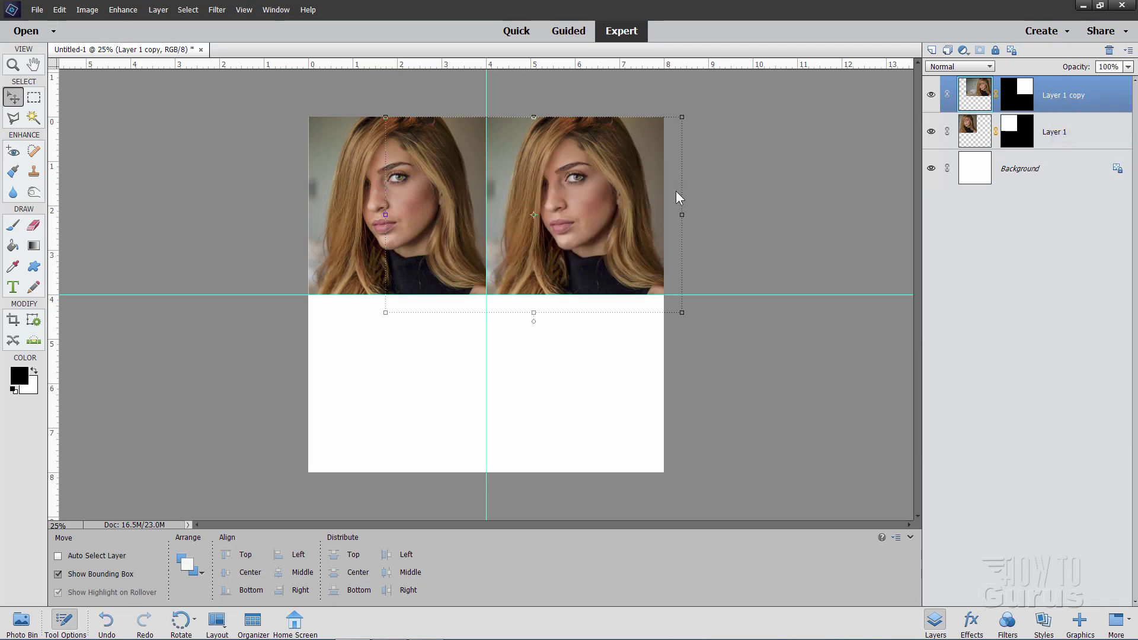
pyautogui.moveTo(554, 235); pyautogui.dragTo(554, 408)
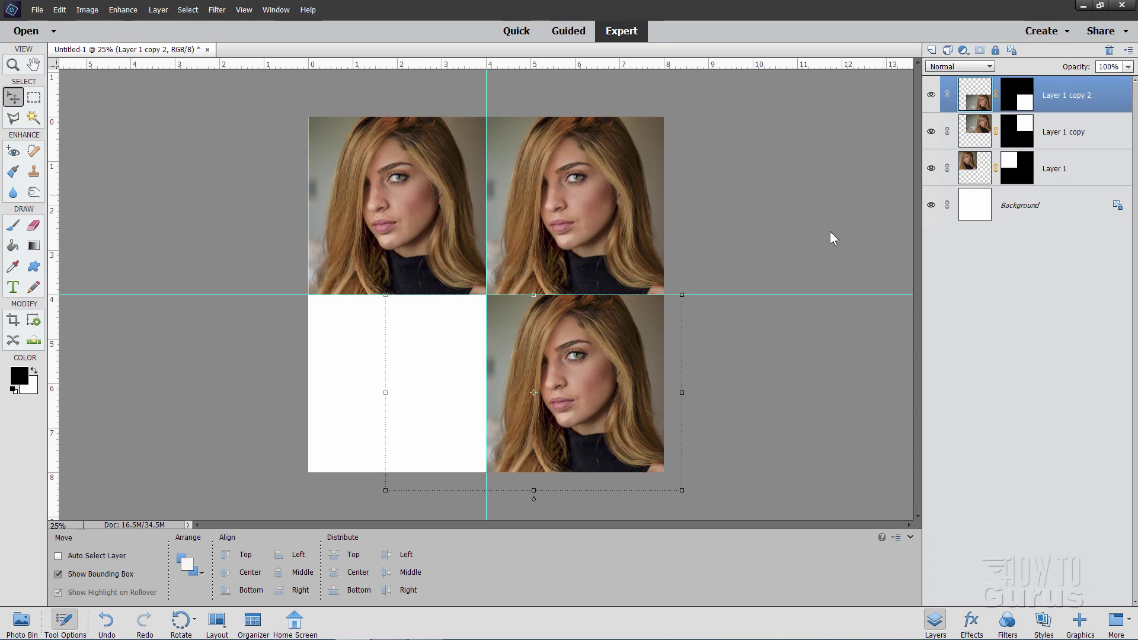
# - Duplicate Layer 1 copy 2 and move the duplicate into the page's lower-left quarter, flush with the guides
pyautogui.rightClick(1052, 103)
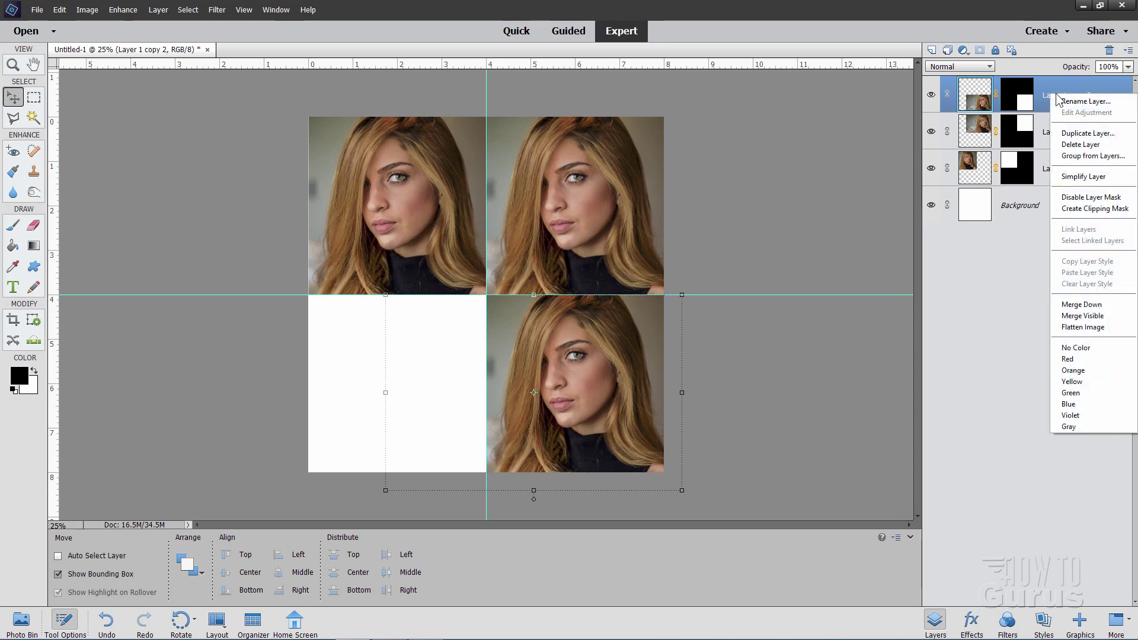
pyautogui.click(1067, 134)
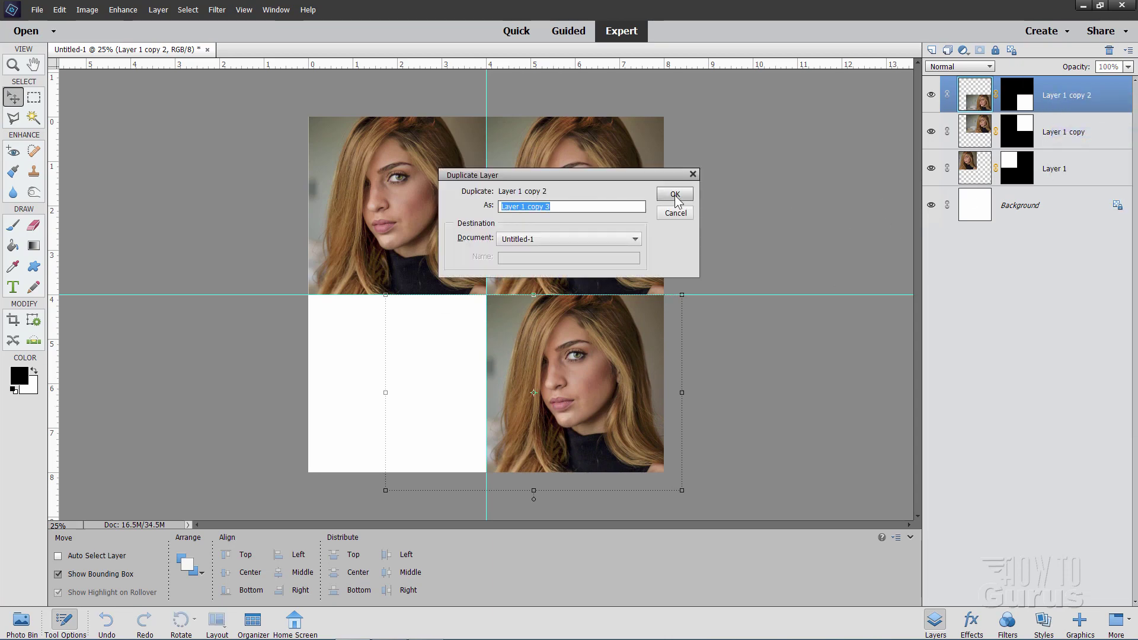
pyautogui.click(665, 198)
pyautogui.moveTo(551, 415); pyautogui.dragTo(373, 414)
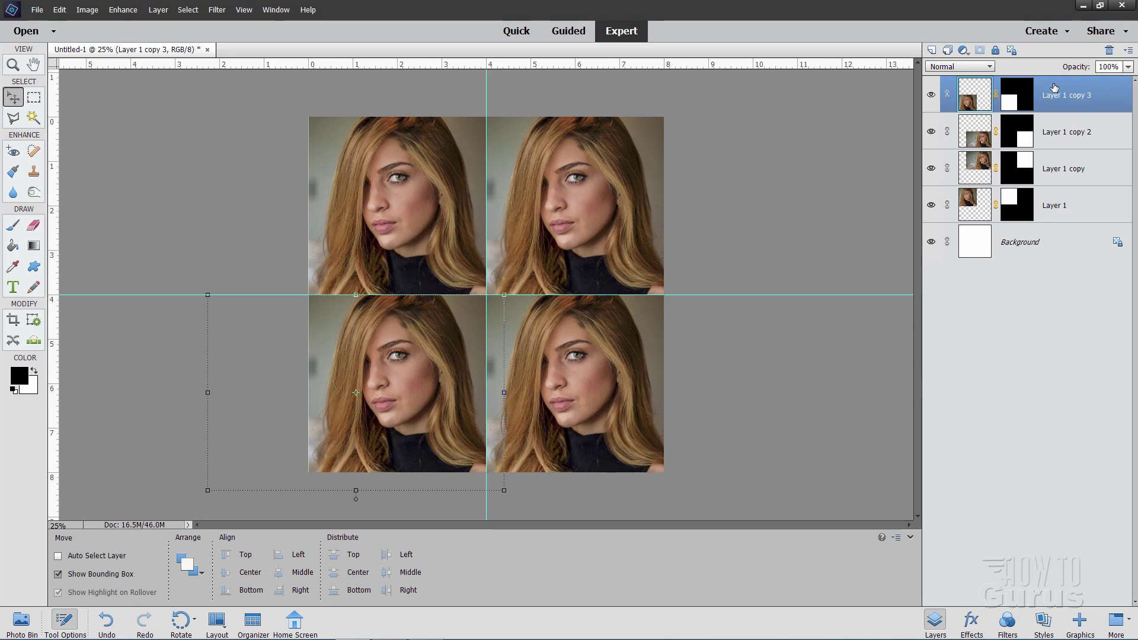
# - Stamp the four portraits into one merged layer with the masked layers hidden, and add an empty layer above it
pyautogui.hotkey('ctrl', 'shift', 'alt', 'e')
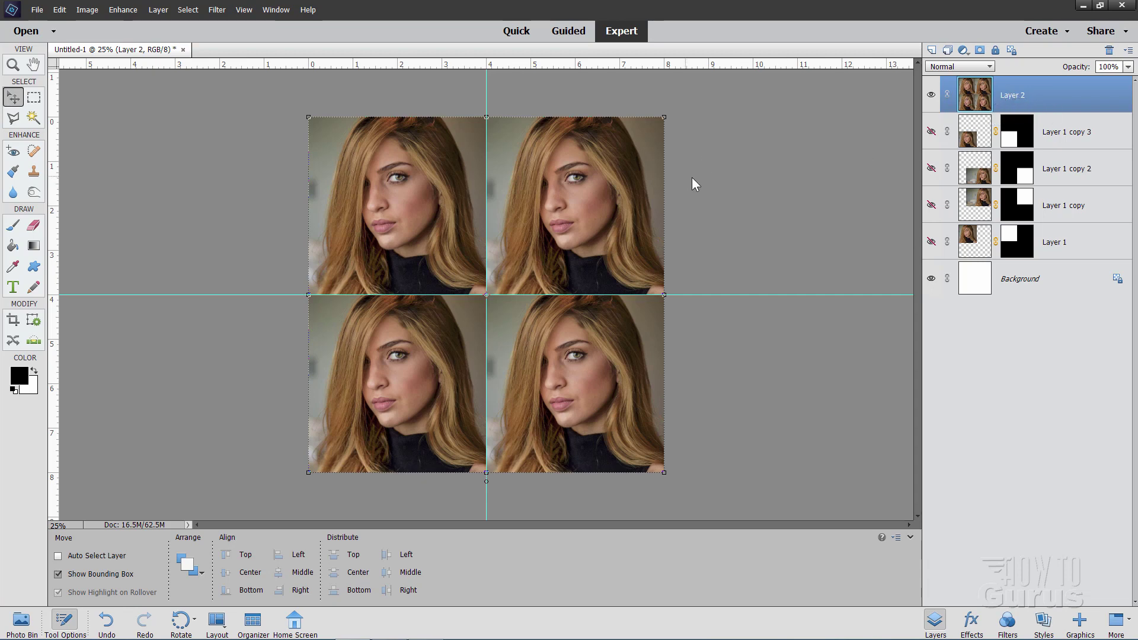
pyautogui.click(932, 50)
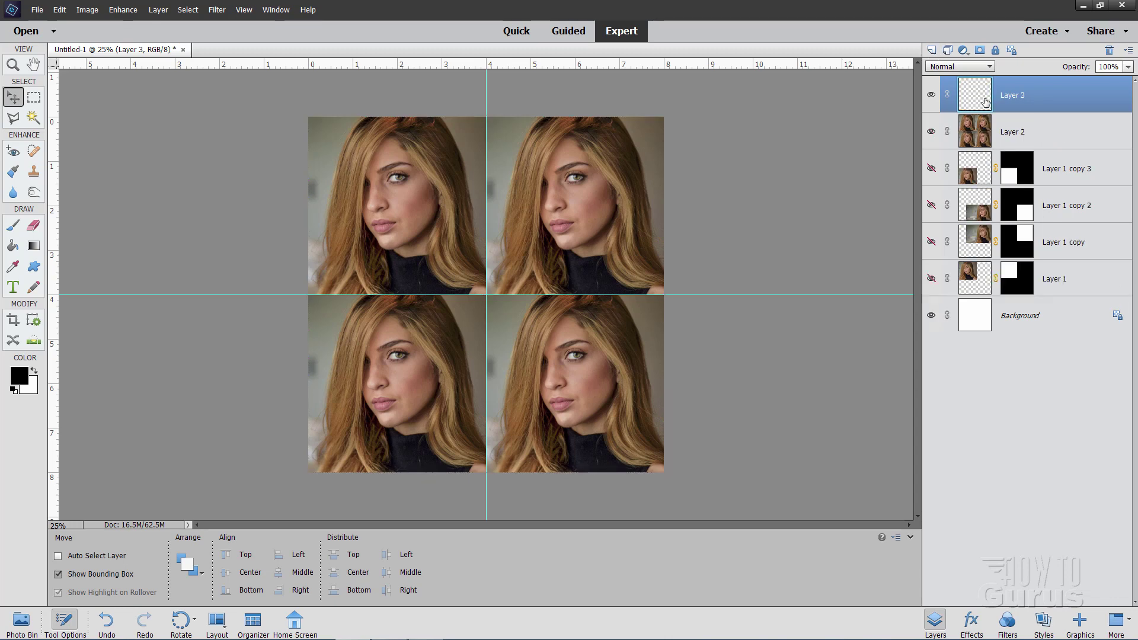
# - Select the upper-left quarter on the empty Layer 3 and fill it with magenta from the default color swatches
pyautogui.click(35, 100)
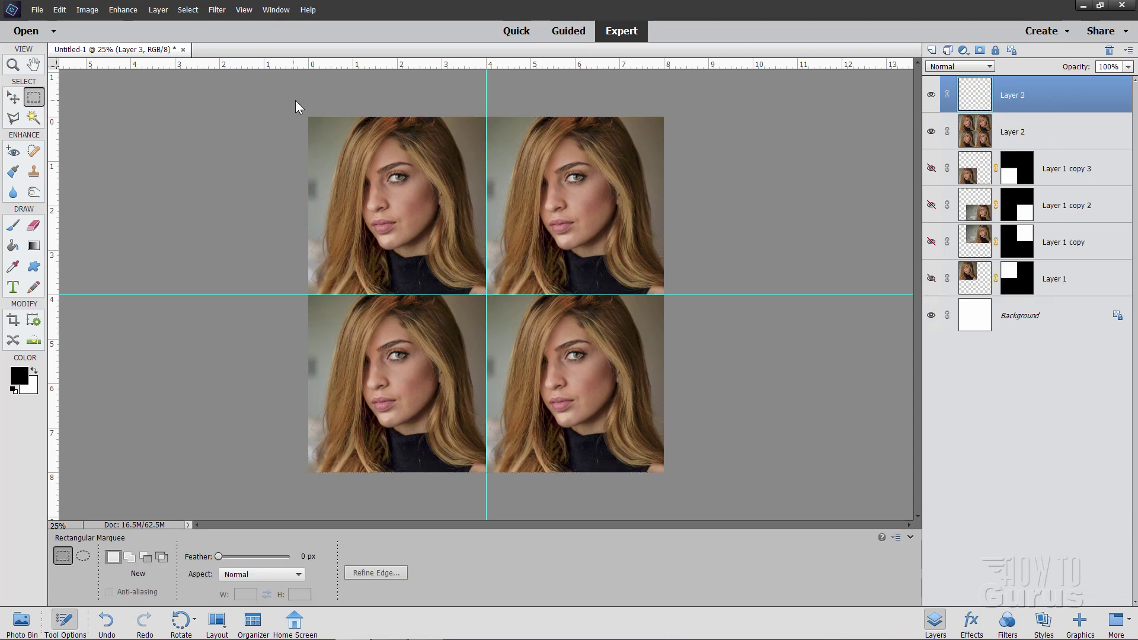
pyautogui.moveTo(308, 117); pyautogui.dragTo(485, 294)
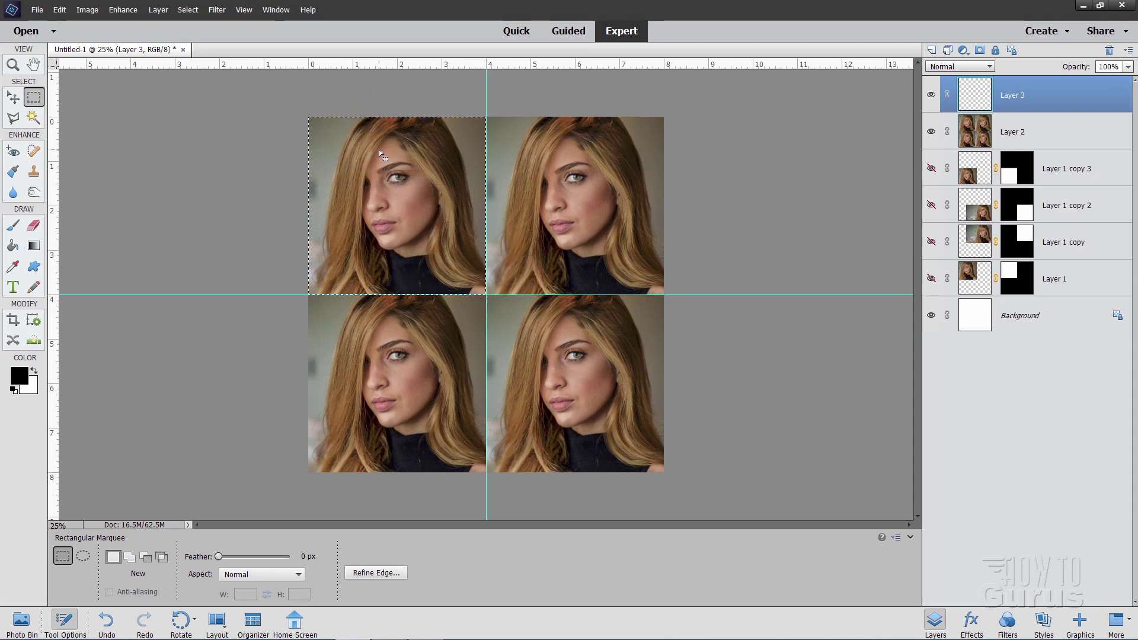
pyautogui.click(274, 11)
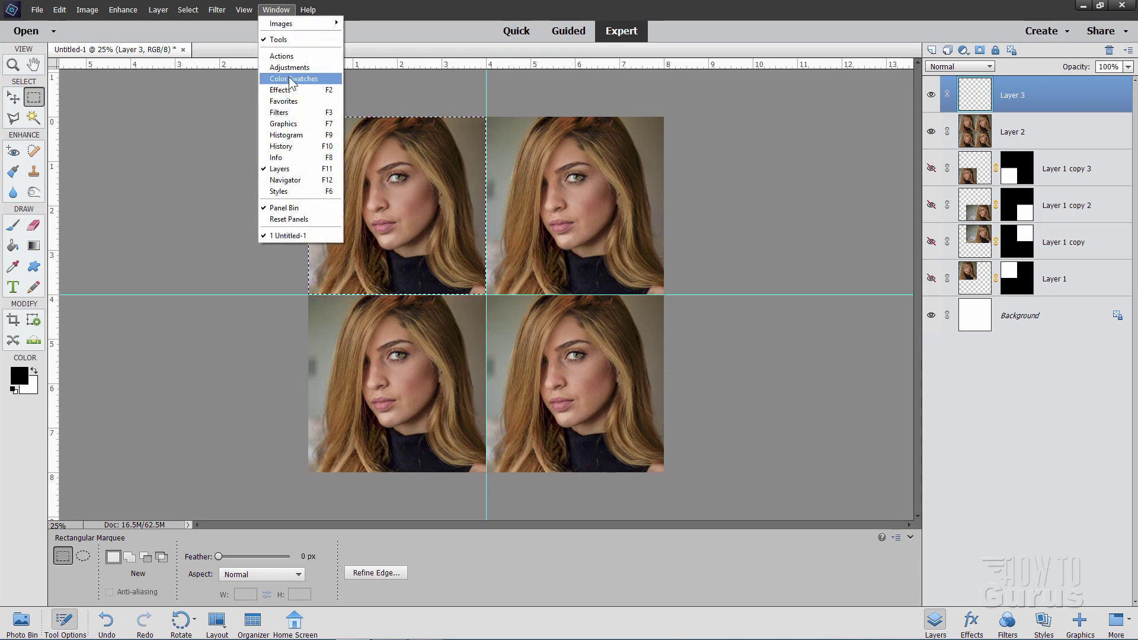
pyautogui.click(290, 79)
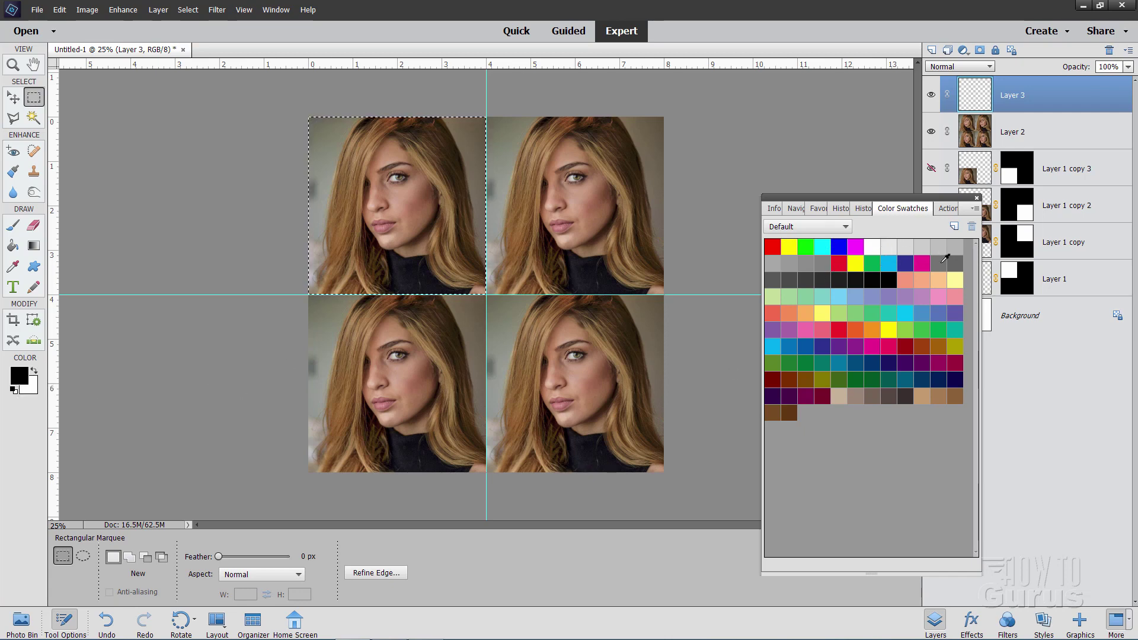
pyautogui.click(925, 262)
pyautogui.click(13, 246)
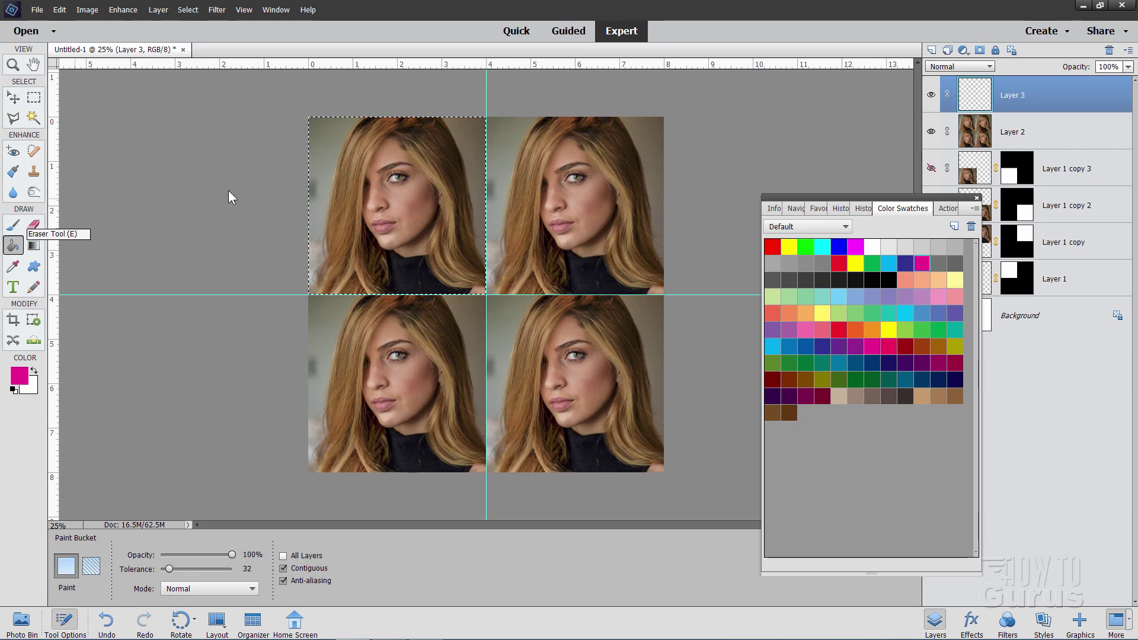
pyautogui.click(396, 209)
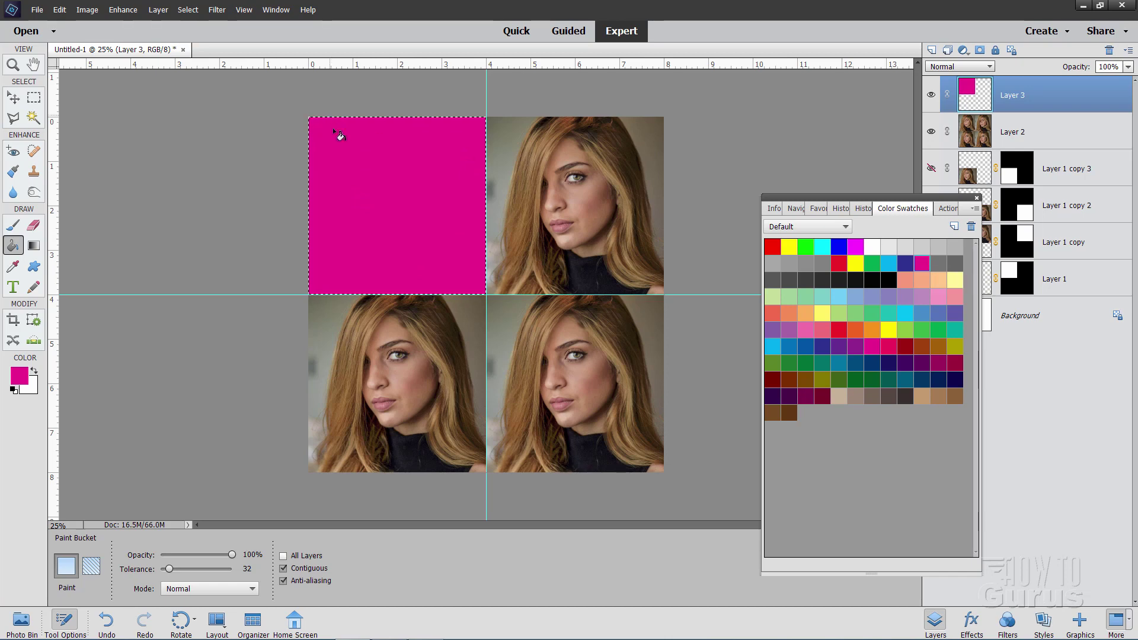
# - Select the upper-right quarter up to the guides and fill it with cyan blue on Layer 3
pyautogui.click(34, 97)
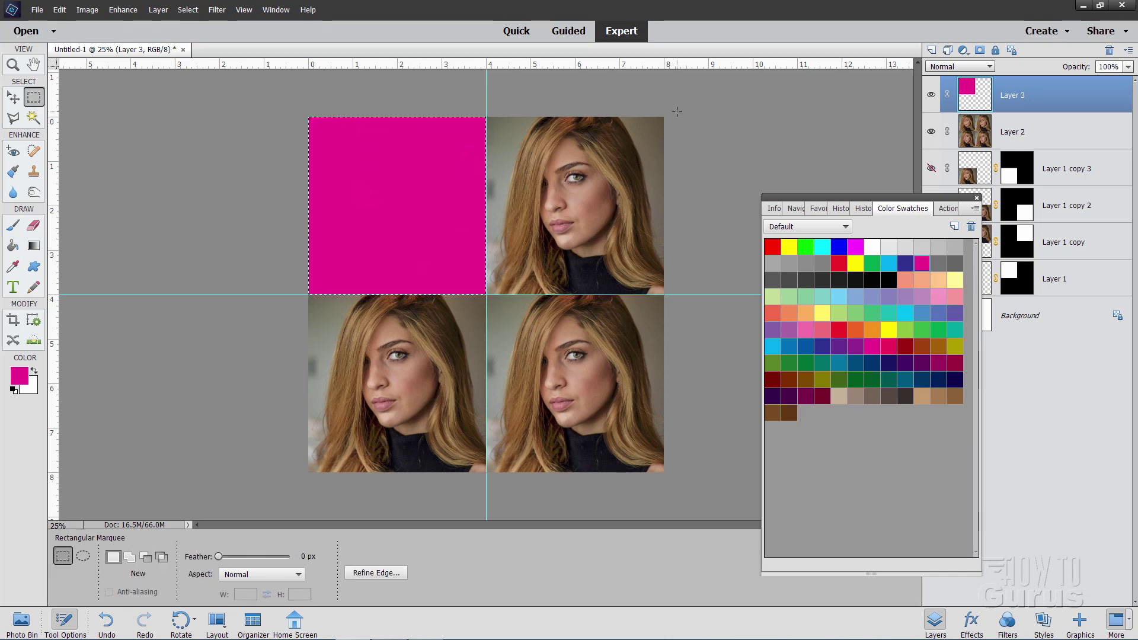
pyautogui.moveTo(670, 112); pyautogui.dragTo(490, 295)
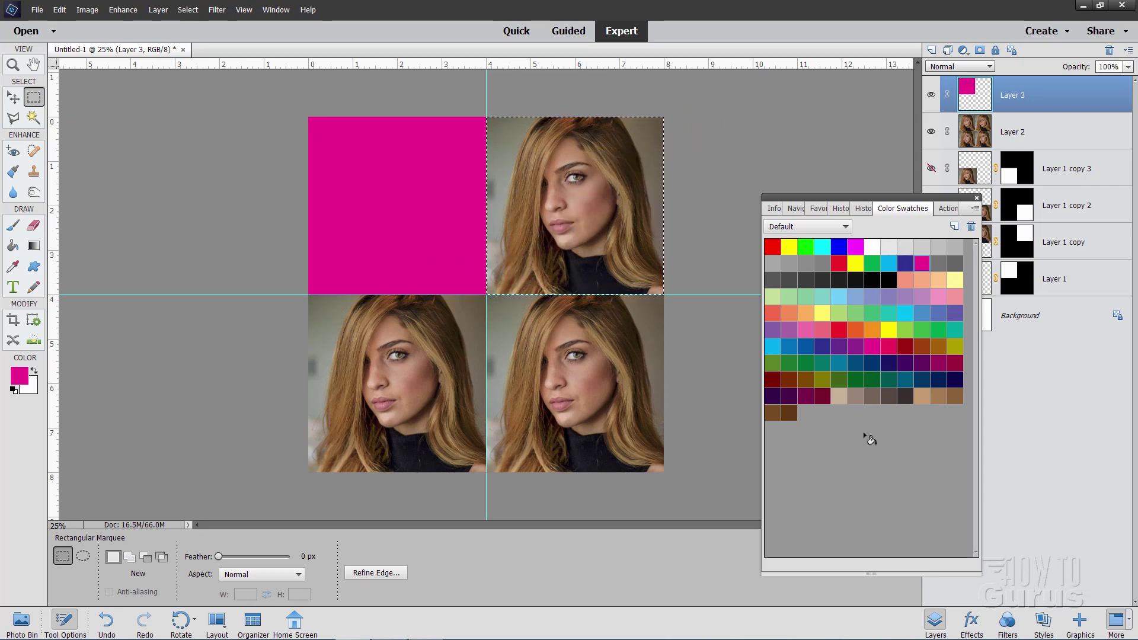
pyautogui.click(888, 262)
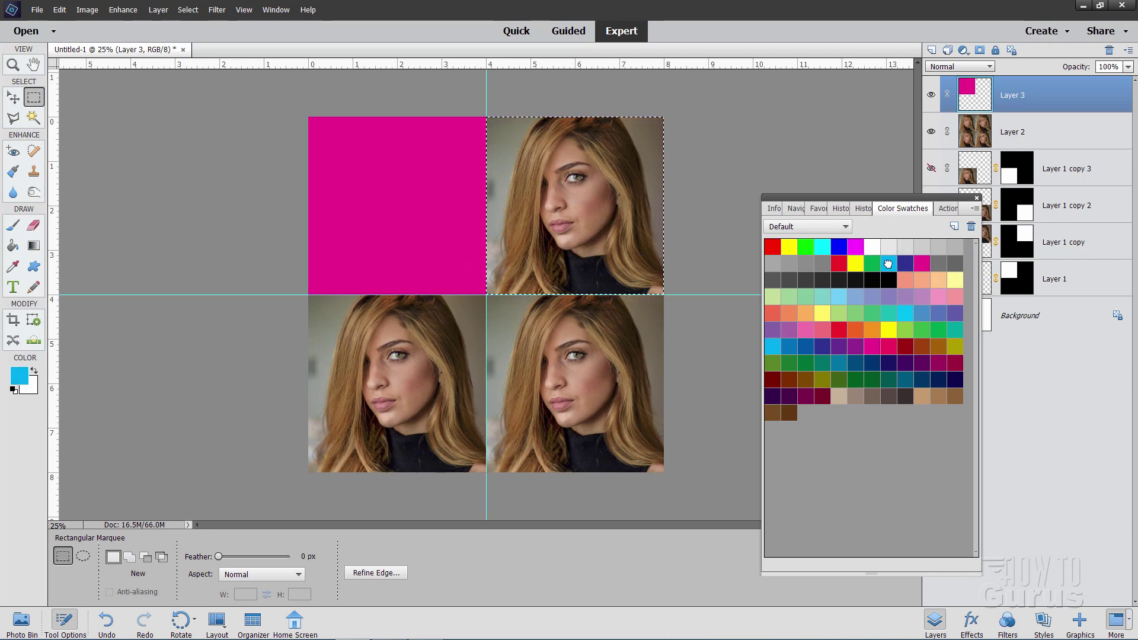
pyautogui.click(13, 245)
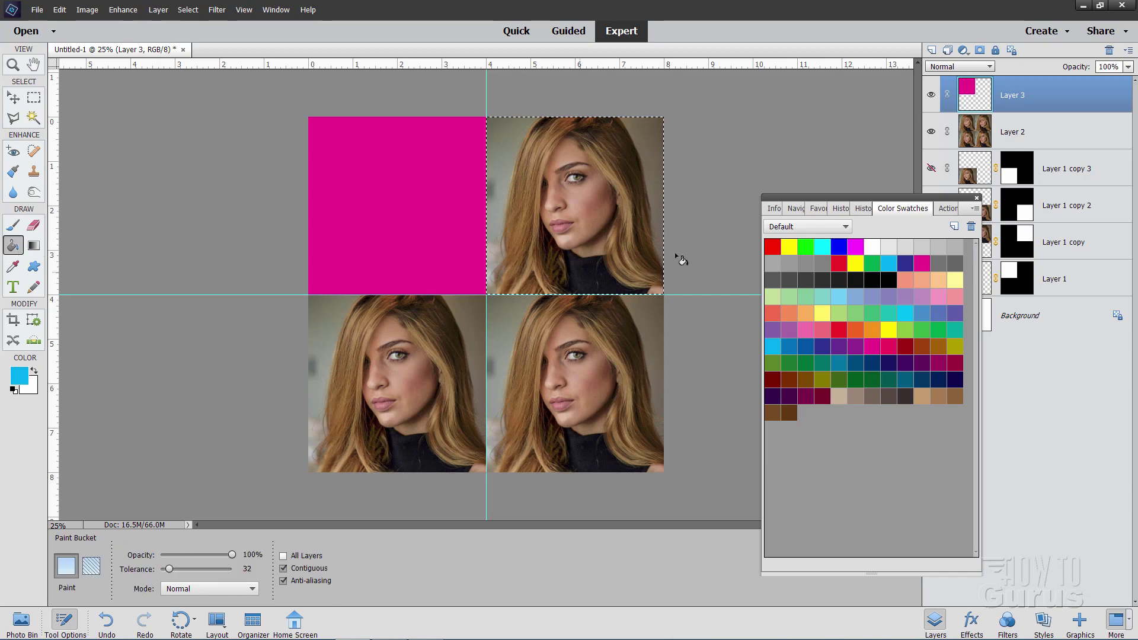
pyautogui.click(616, 236)
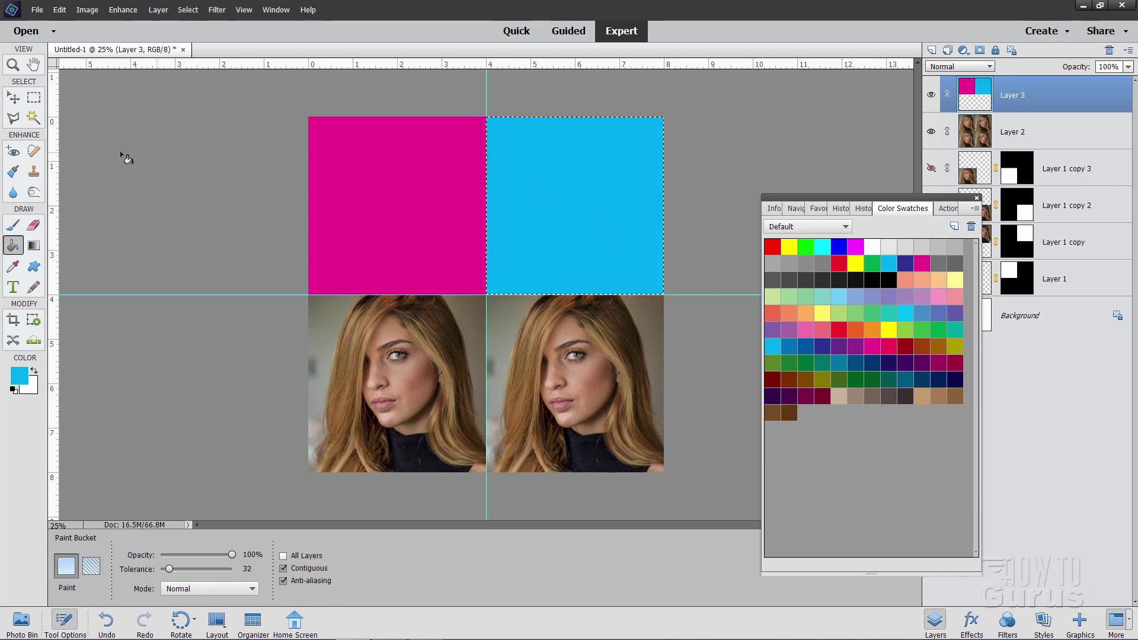
# - Select the lower-right quarter up to the guides and fill it with yellow on Layer 3
pyautogui.click(32, 101)
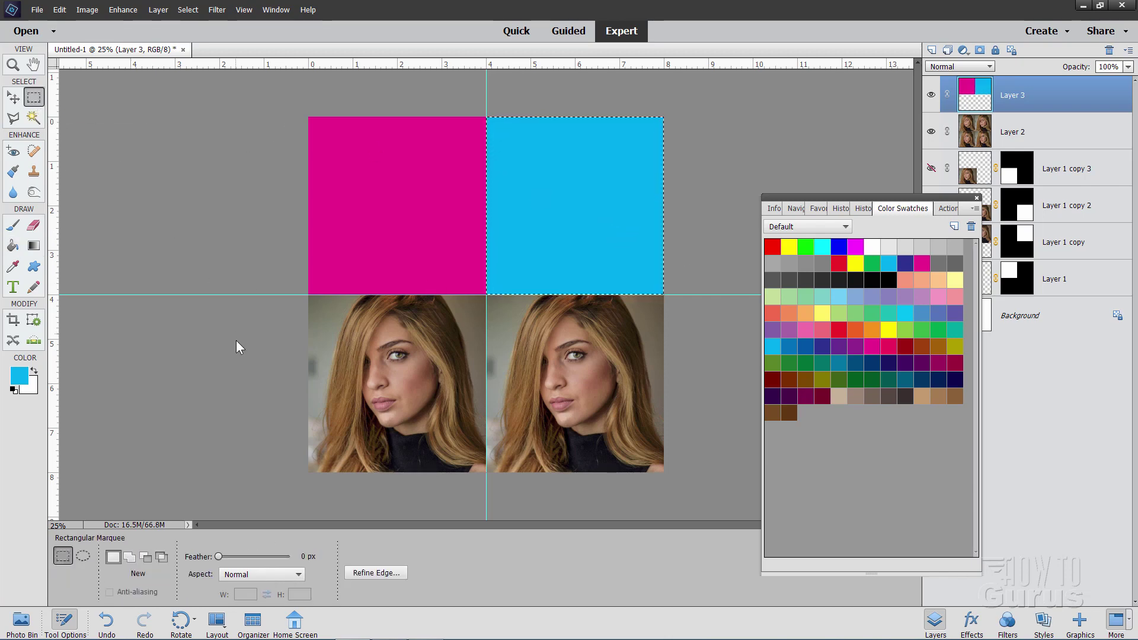
pyautogui.moveTo(664, 473); pyautogui.dragTo(487, 295)
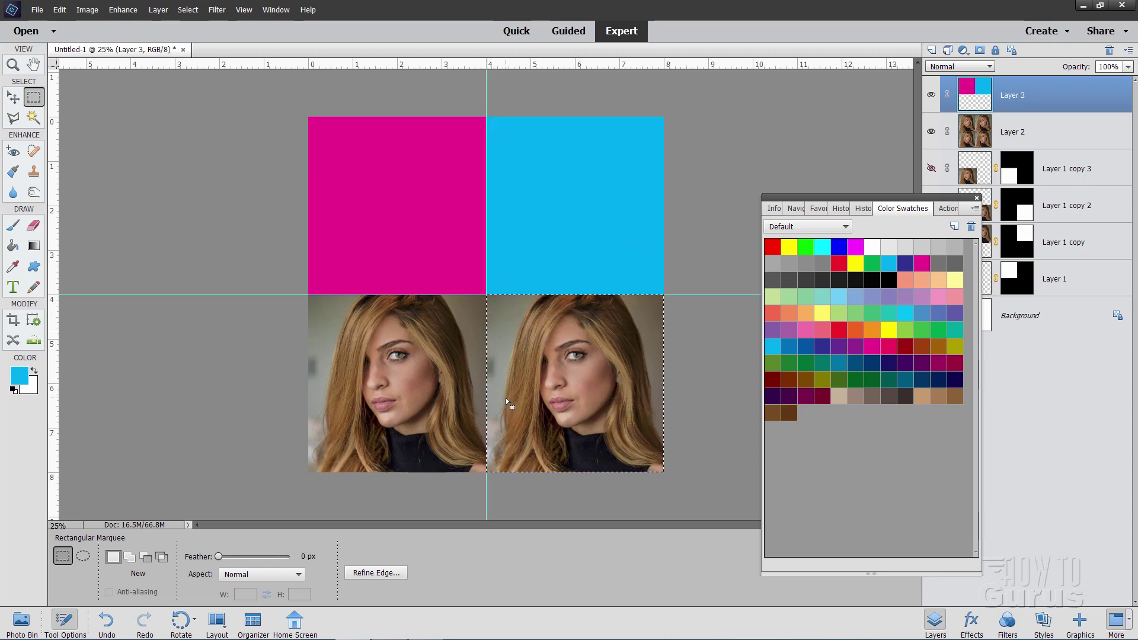
pyautogui.click(854, 261)
pyautogui.click(12, 245)
pyautogui.click(584, 364)
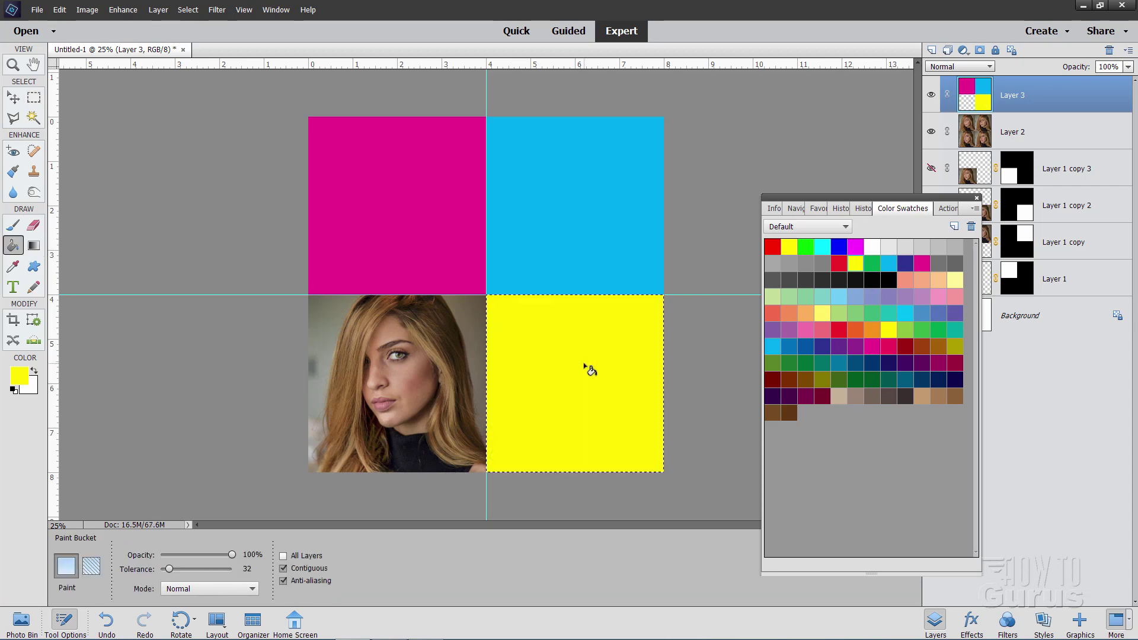
# - Select the lower-left quarter up to the guides, fill it with green on Layer 3, and deselect
pyautogui.click(33, 99)
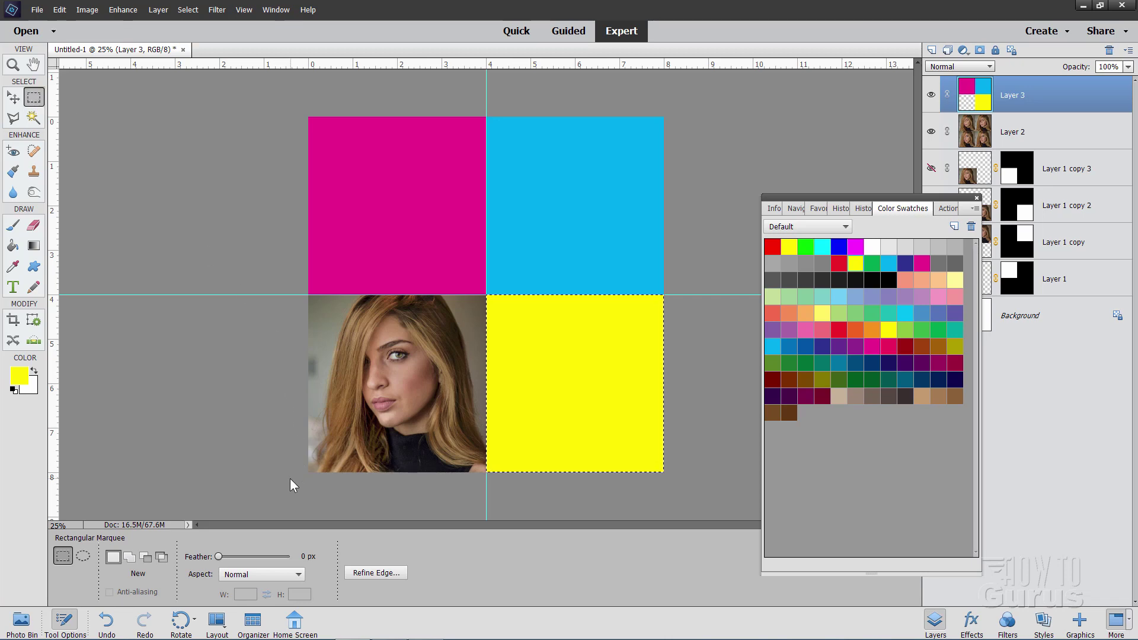
pyautogui.moveTo(301, 475); pyautogui.dragTo(484, 295)
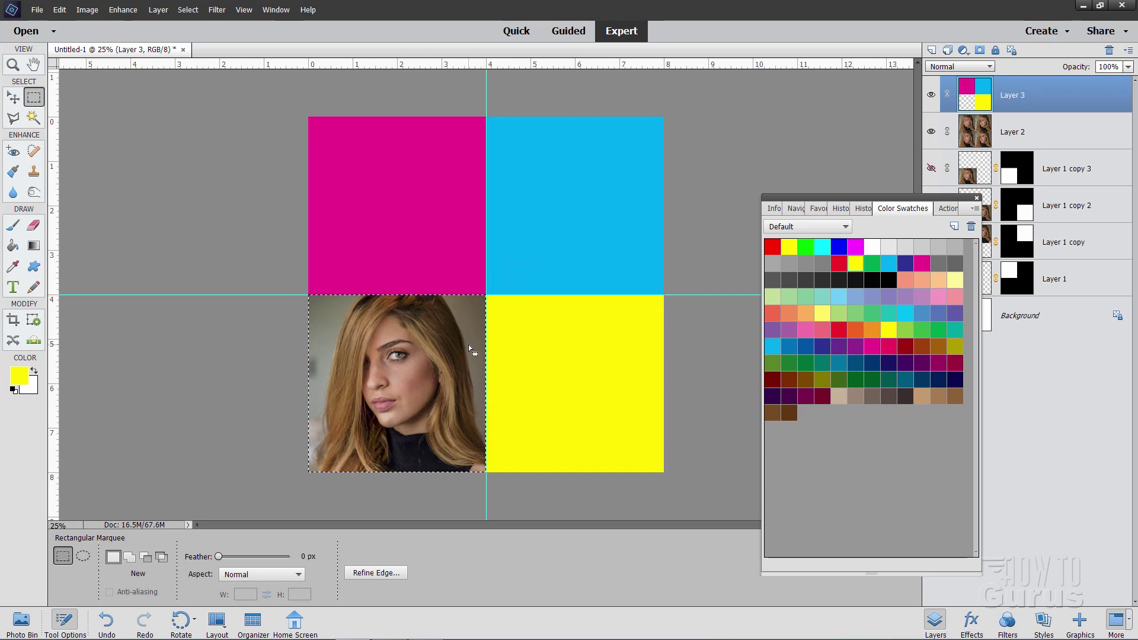
pyautogui.click(872, 263)
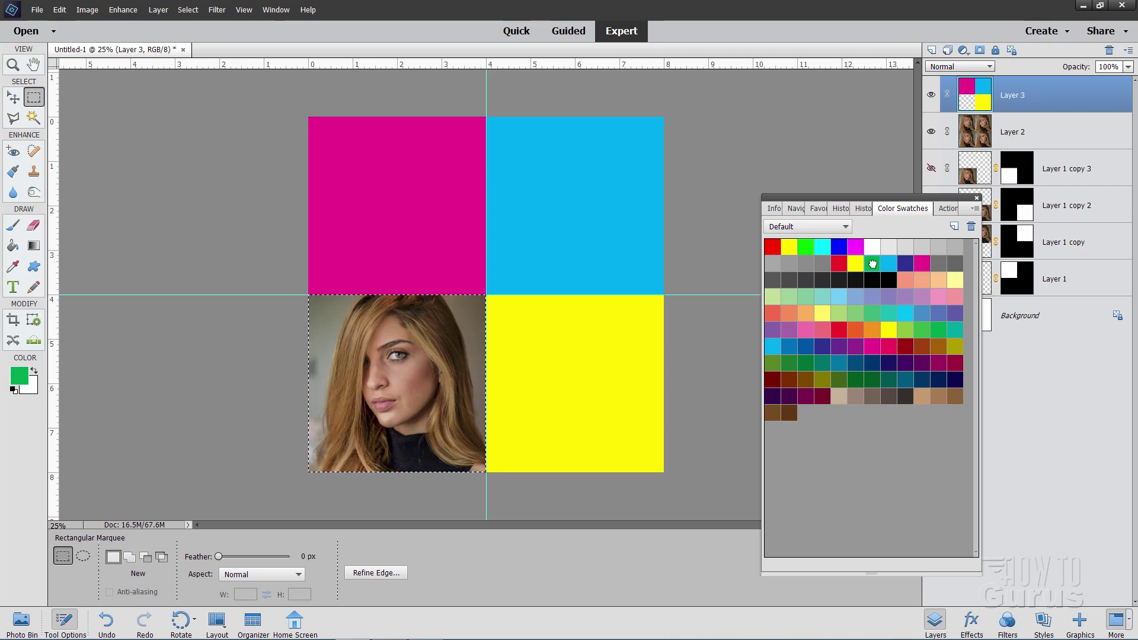
pyautogui.click(12, 246)
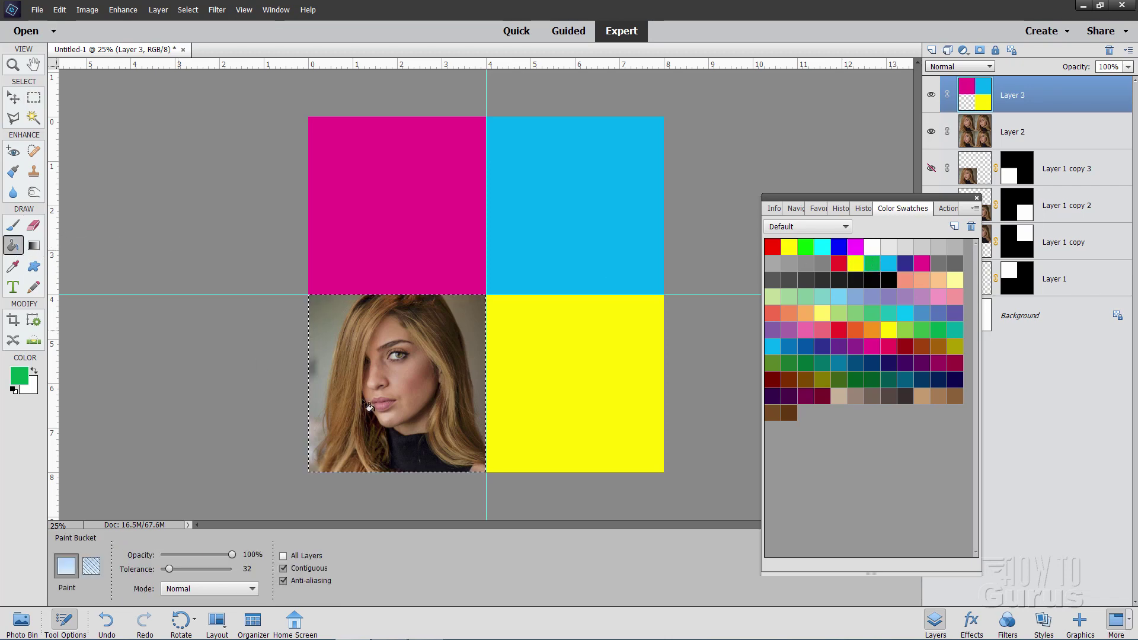
pyautogui.click(433, 412)
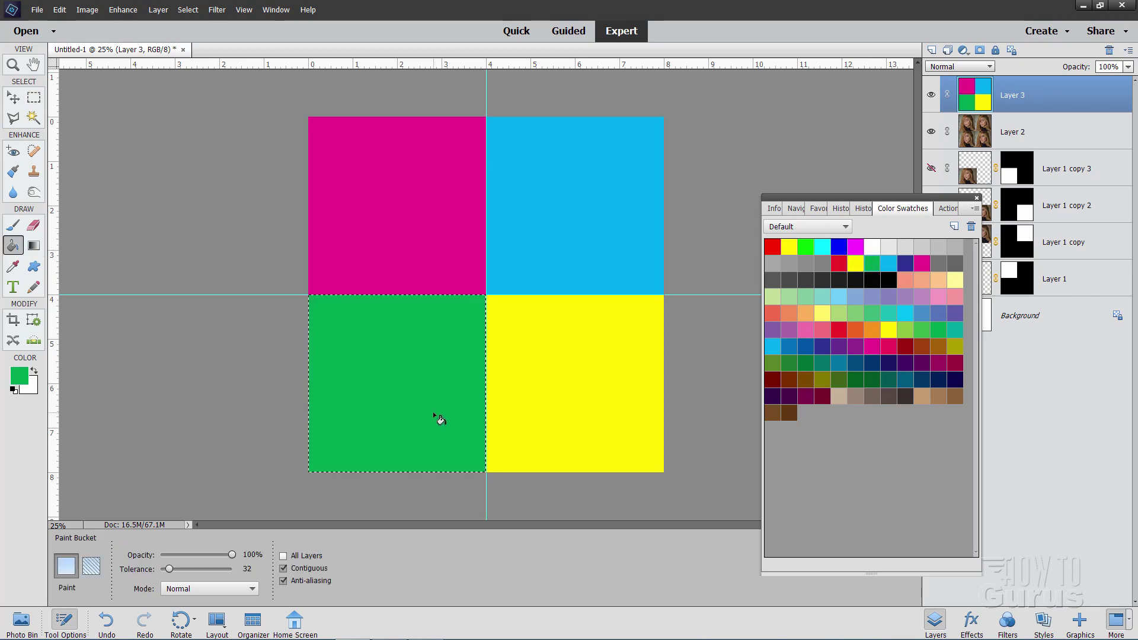
pyautogui.click(186, 10)
pyautogui.click(198, 34)
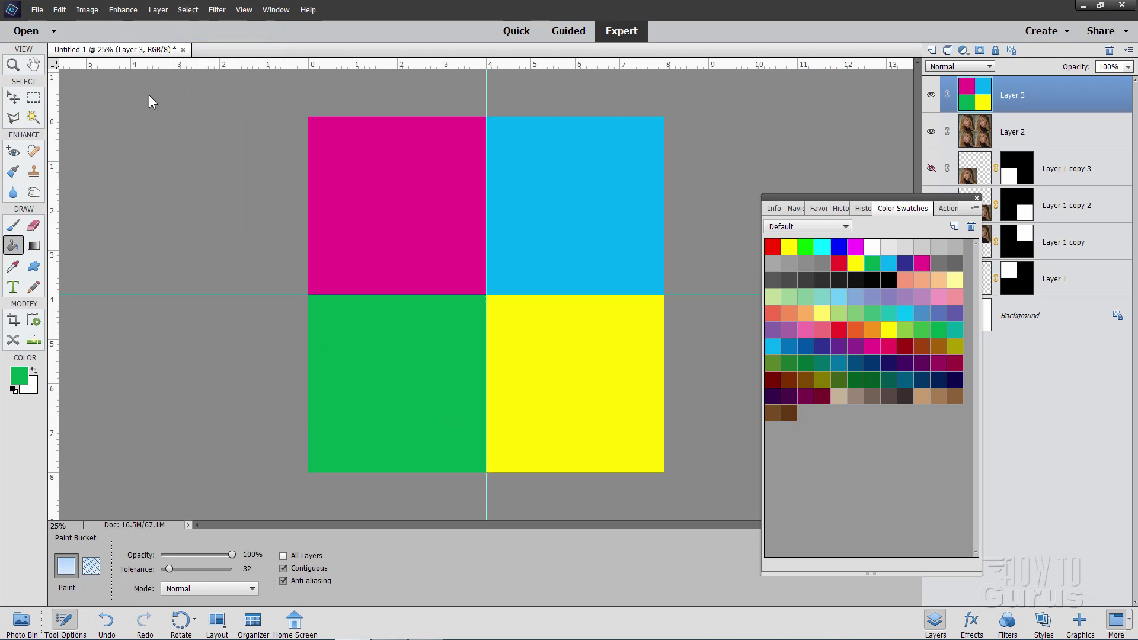
# - Close the floating Color Swatches and hide the guides, with the Move tool active
pyautogui.click(13, 97)
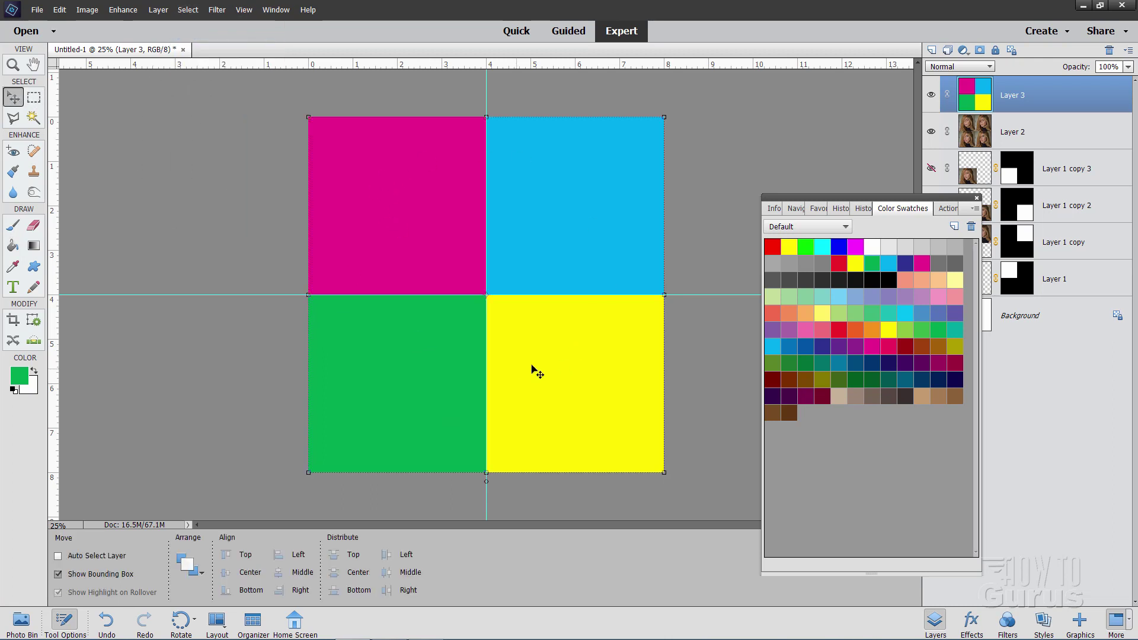
pyautogui.click(977, 200)
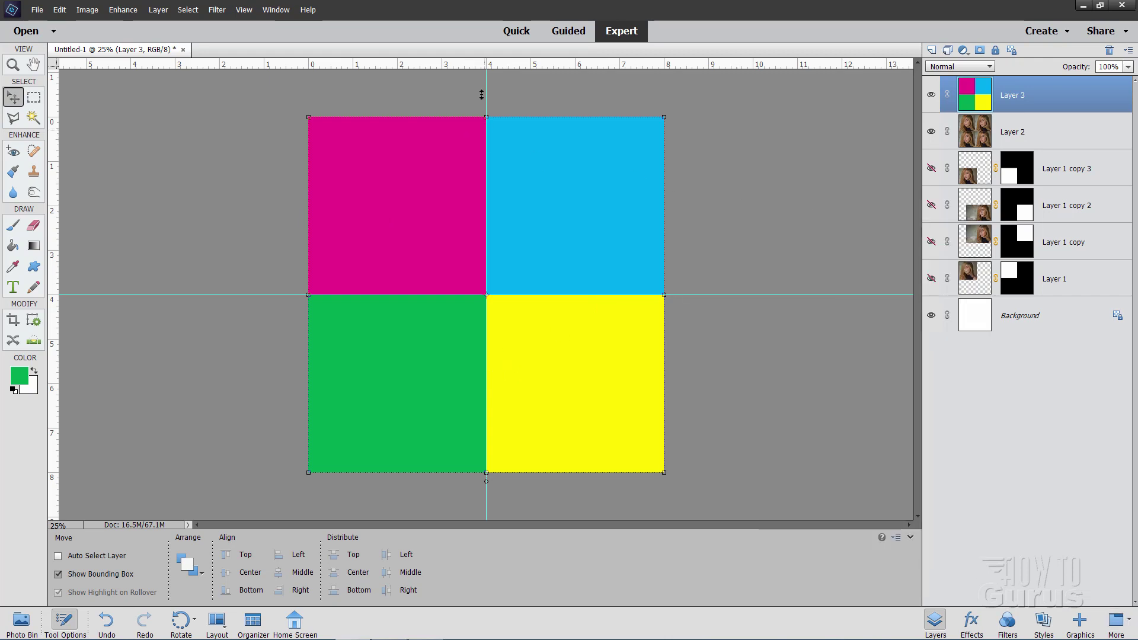
pyautogui.click(242, 10)
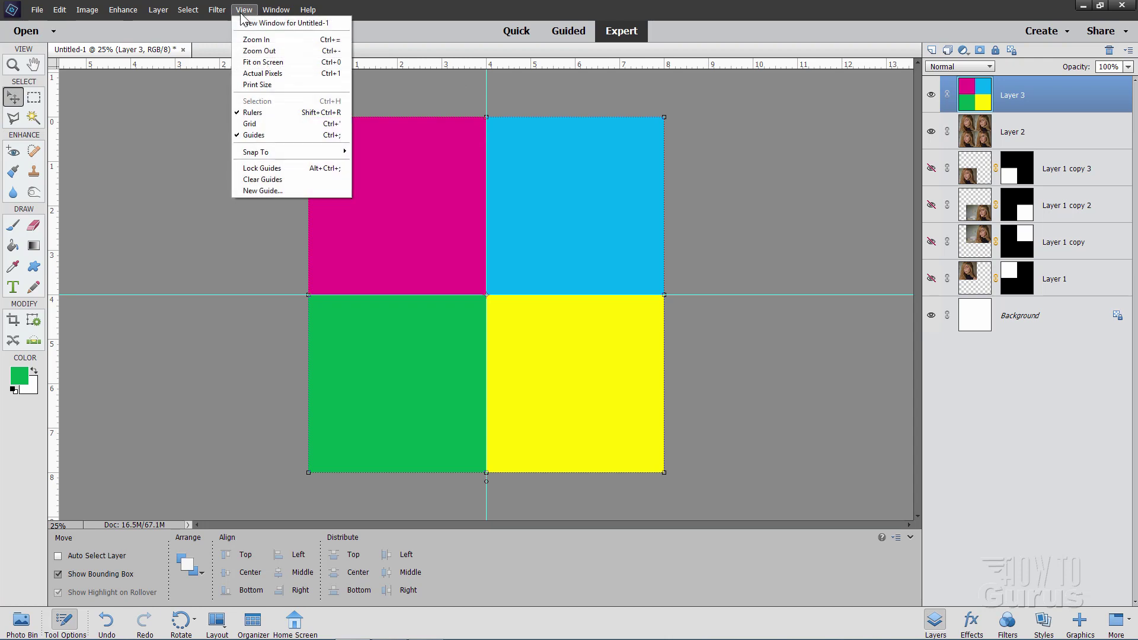
pyautogui.click(252, 136)
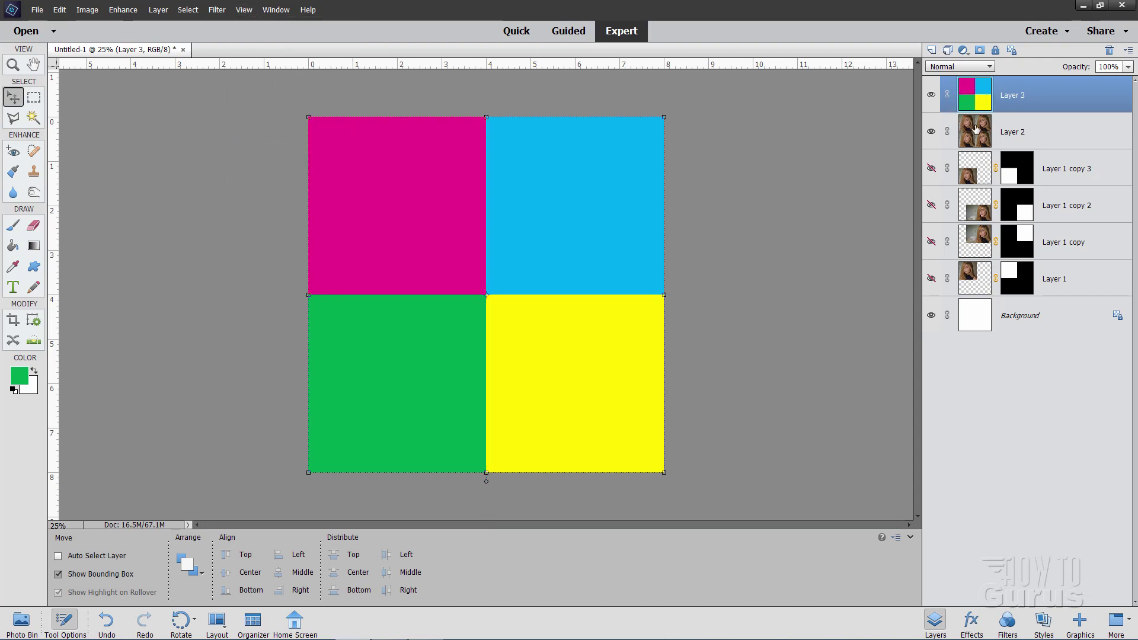
# - Duplicate the merged portrait Layer 2 and hide the four-colour Layer 3
pyautogui.click(1006, 131)
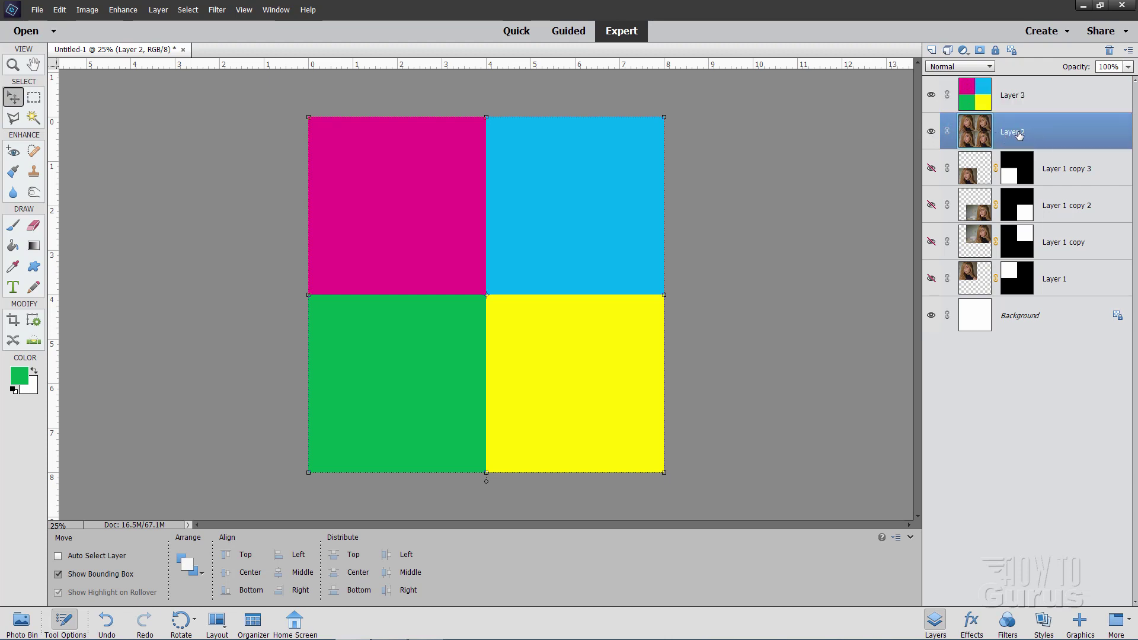
pyautogui.rightClick(1020, 133)
pyautogui.click(1047, 173)
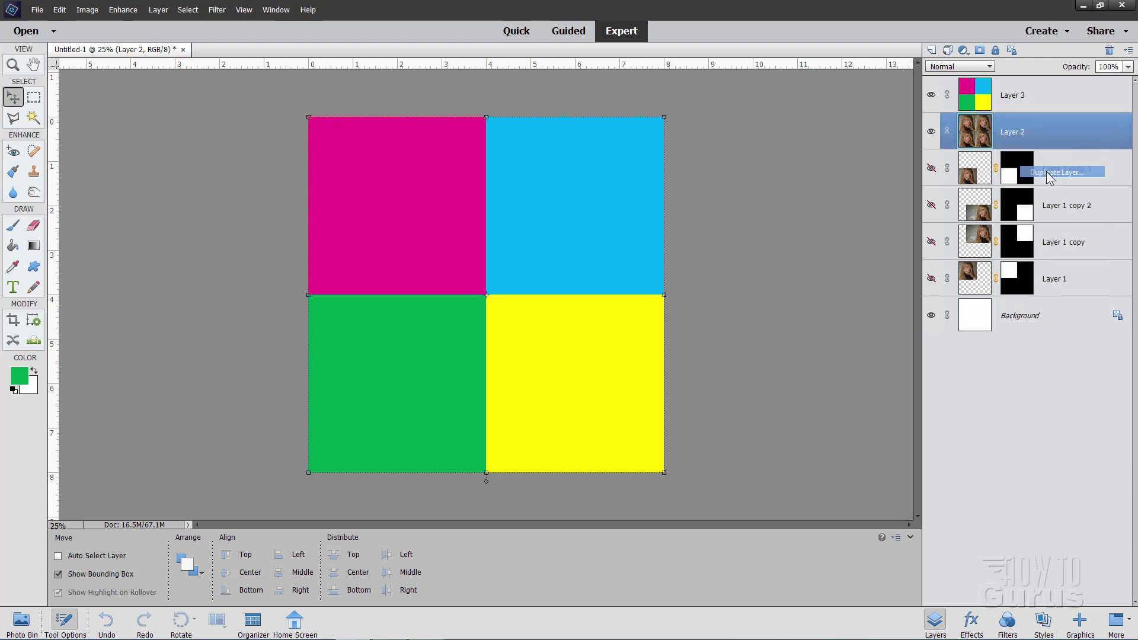
pyautogui.click(684, 197)
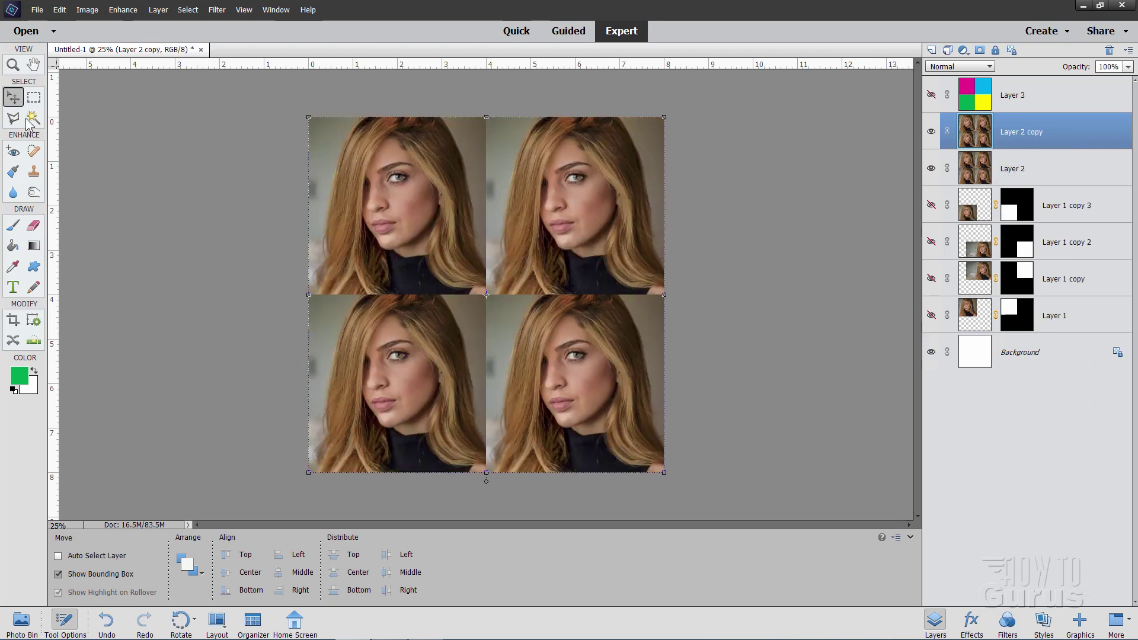
# - Reset the colours to default black and white and open the Filter Gallery on Layer 2 copy at the Sketch filter Torn Edges
pyautogui.click(13, 392)
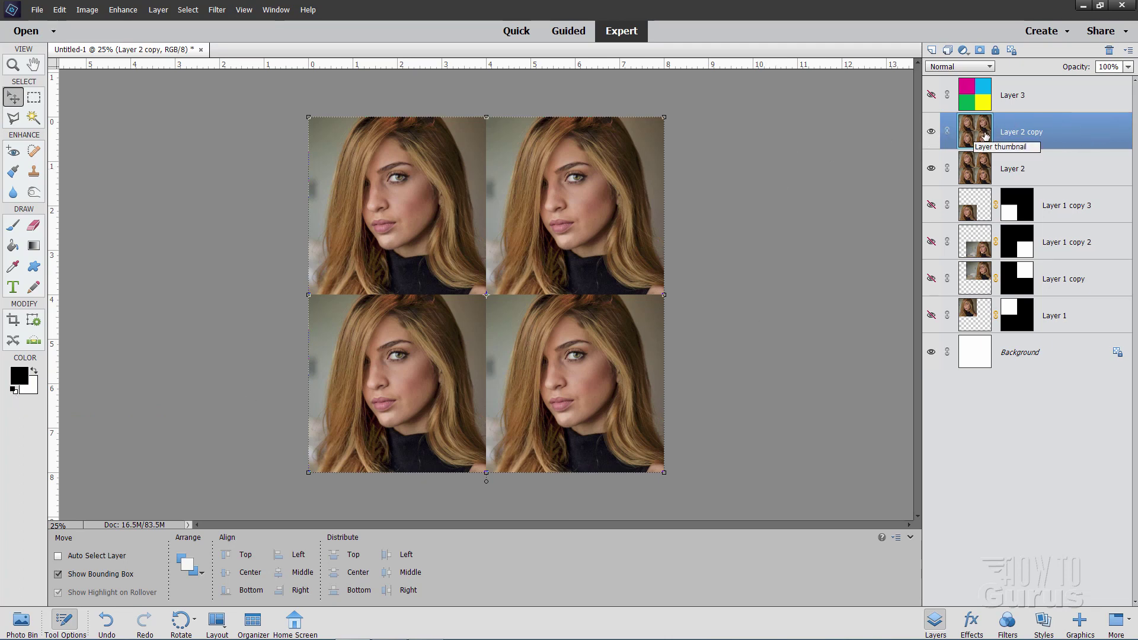
pyautogui.click(217, 10)
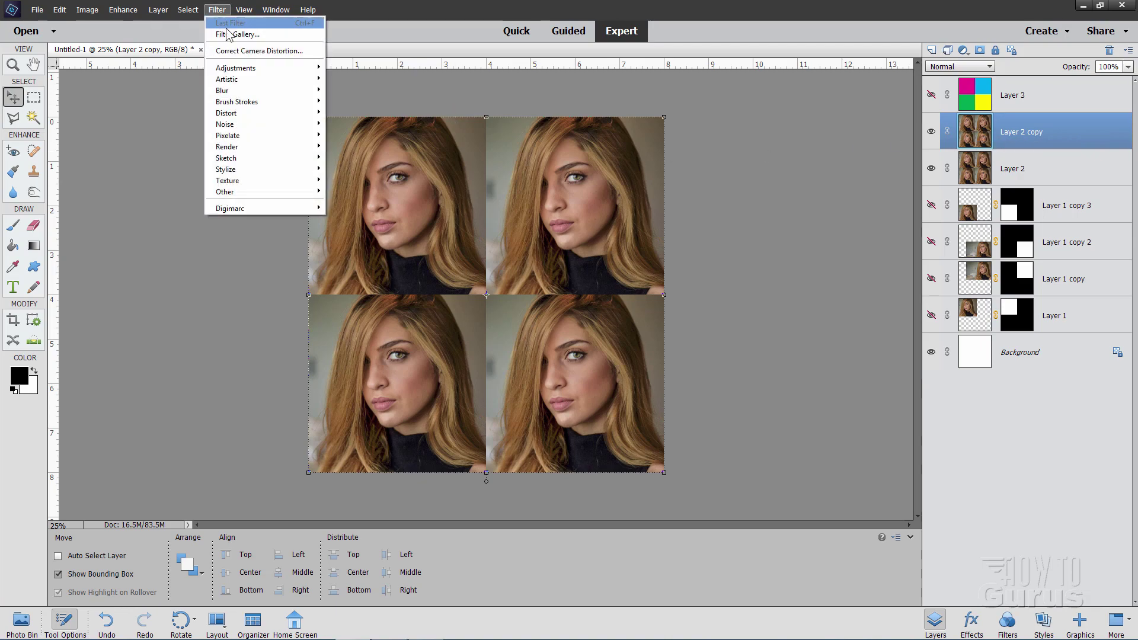
pyautogui.click(233, 33)
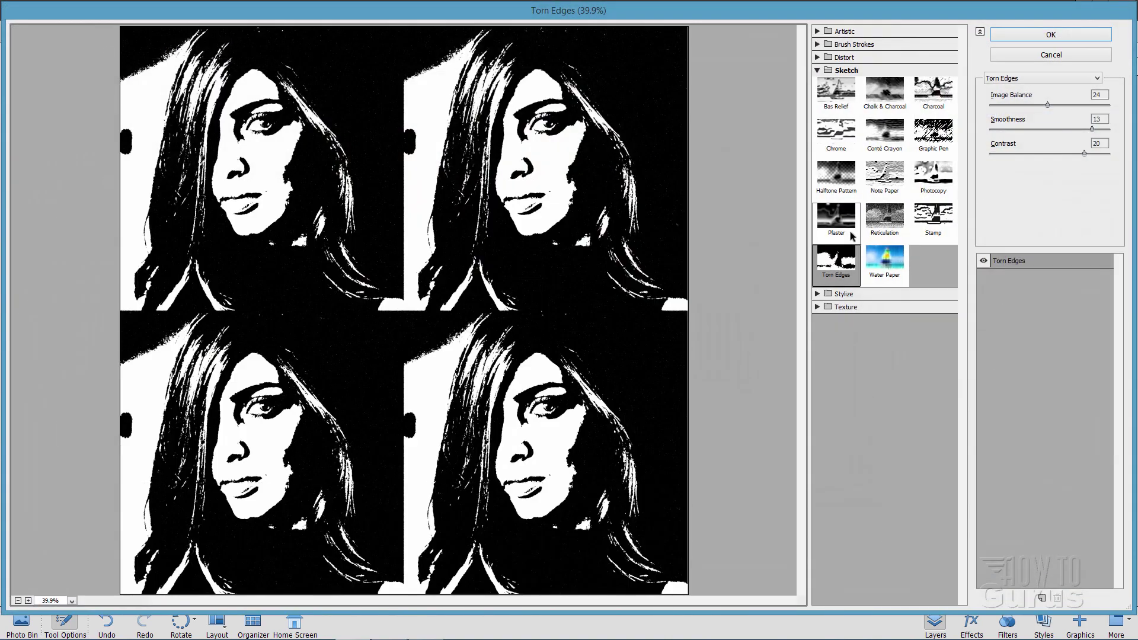
pyautogui.click(837, 72)
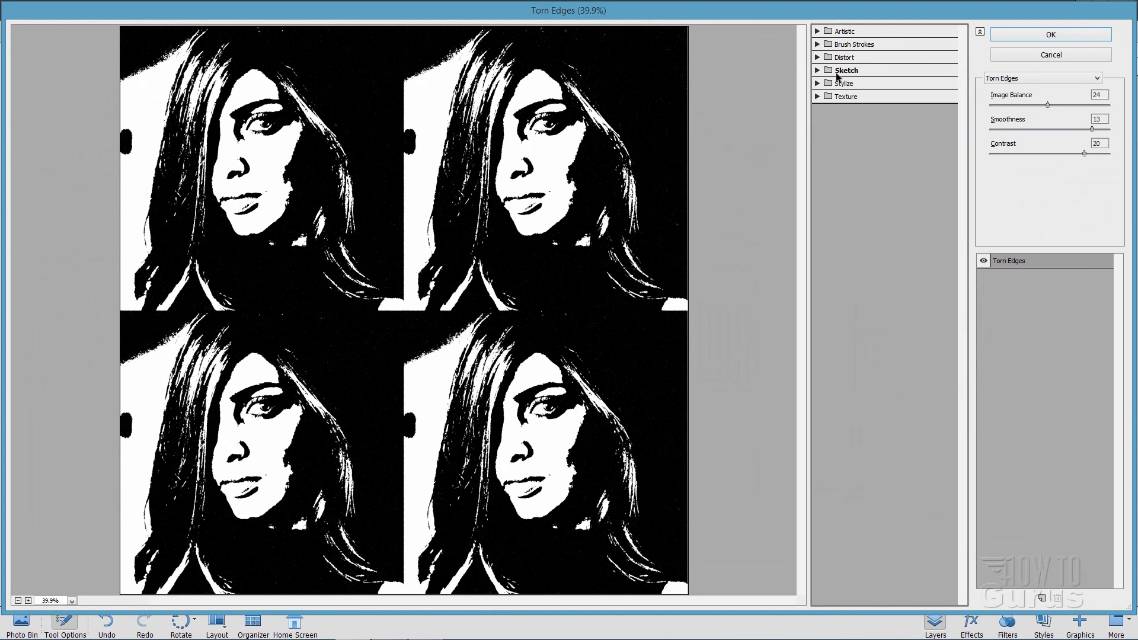
pyautogui.click(818, 71)
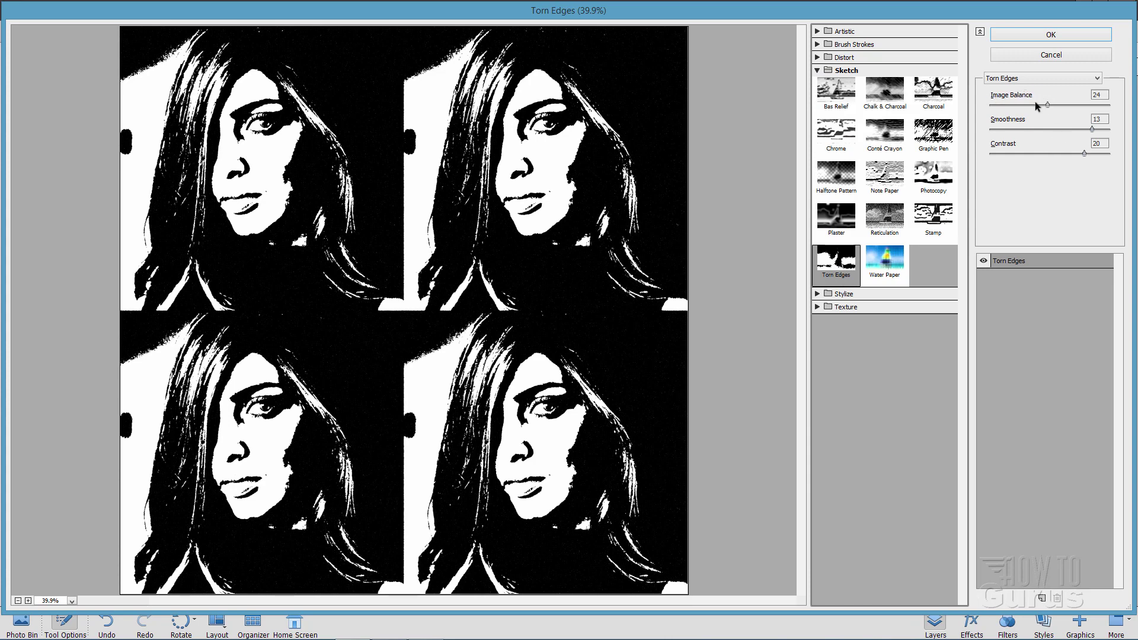
# - Set Torn Edges to Image Balance 20, Smoothness 14 and Contrast 19, and apply the filter to Layer 2 copy
pyautogui.click(1048, 104)
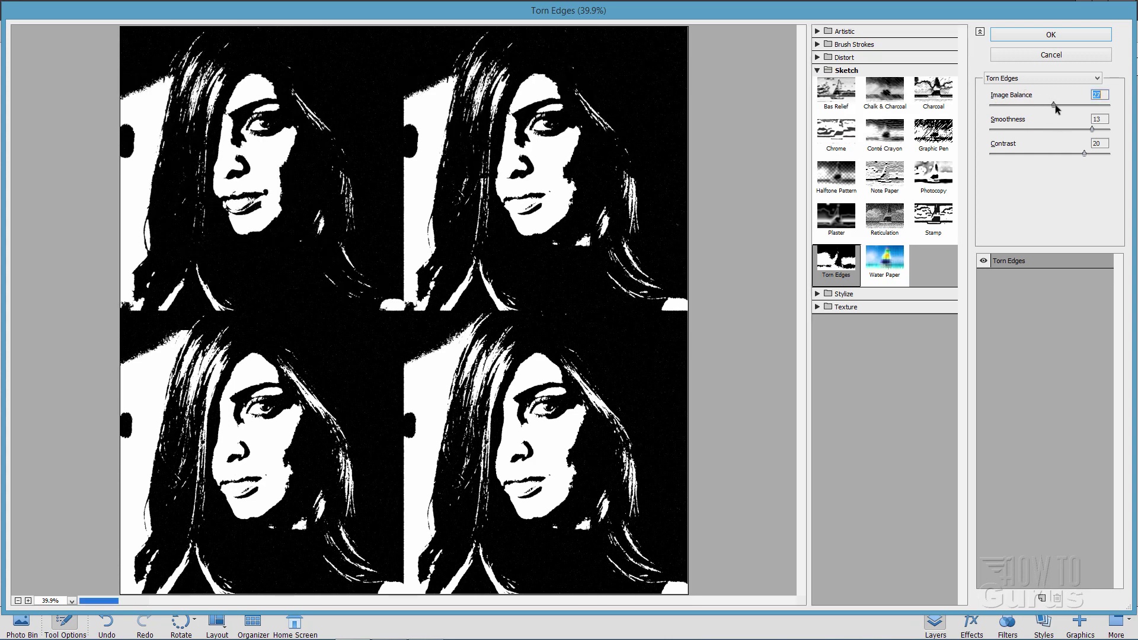
pyautogui.moveTo(1048, 104); pyautogui.dragTo(1041, 102)
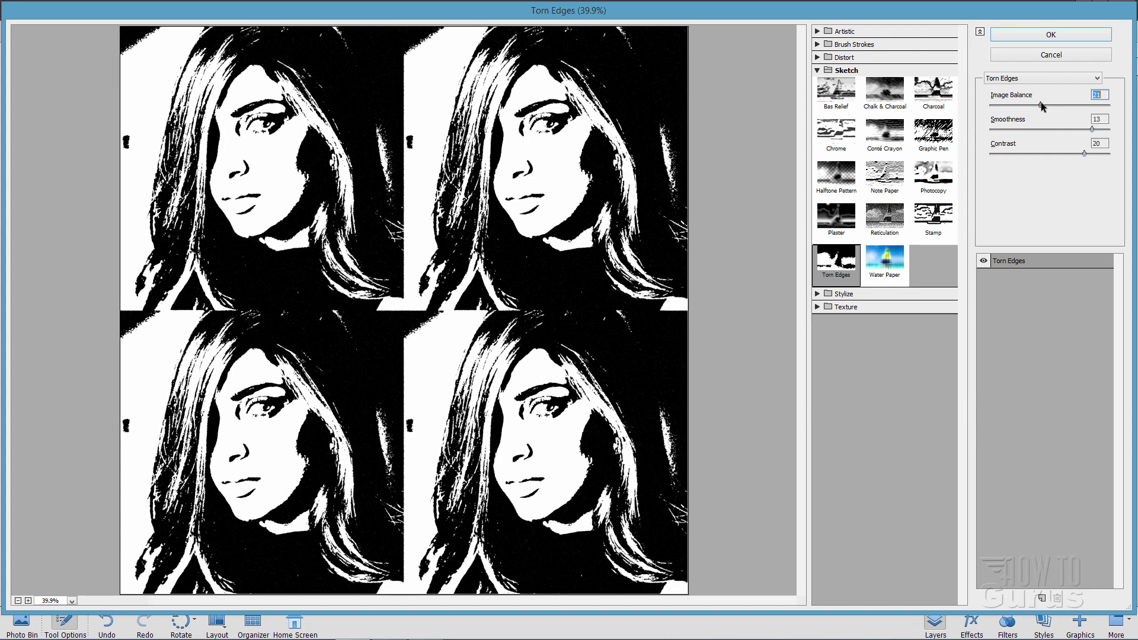
pyautogui.moveTo(1039, 106)
pyautogui.mouseDown()
pyautogui.moveTo(1010, 102)
pyautogui.moveTo(1062, 101)
pyautogui.moveTo(1038, 107)
pyautogui.mouseUp()
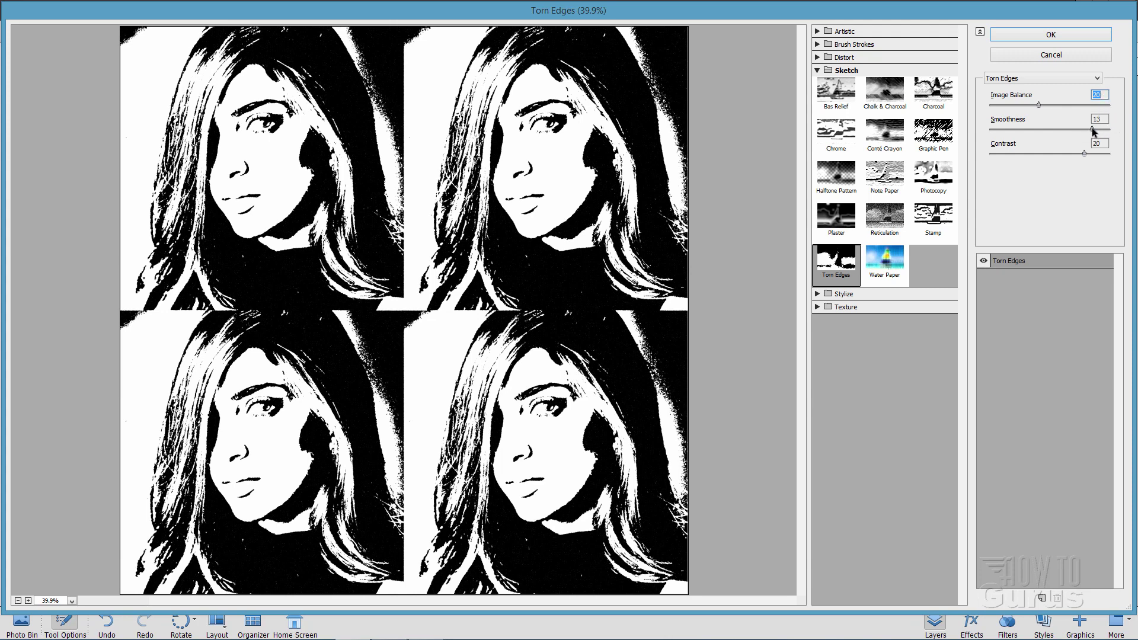
pyautogui.moveTo(1095, 131); pyautogui.dragTo(1110, 126)
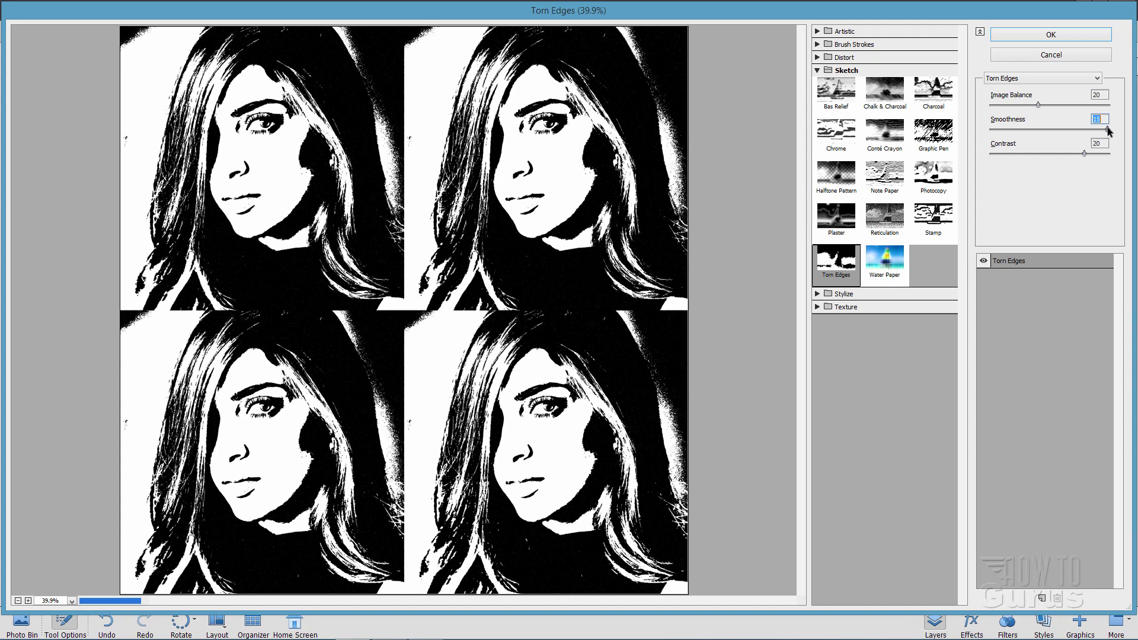
pyautogui.press('Down')
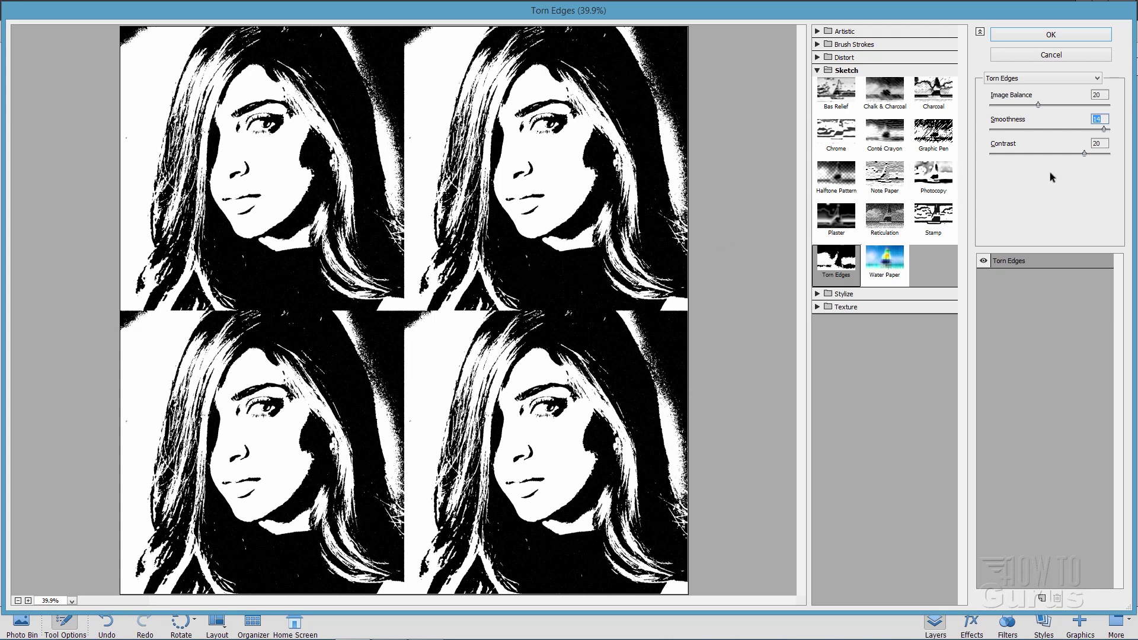
pyautogui.moveTo(1083, 153)
pyautogui.mouseDown()
pyautogui.moveTo(1071, 151)
pyautogui.moveTo(1118, 157)
pyautogui.moveTo(1002, 155)
pyautogui.moveTo(1092, 152)
pyautogui.moveTo(1080, 154)
pyautogui.mouseUp()
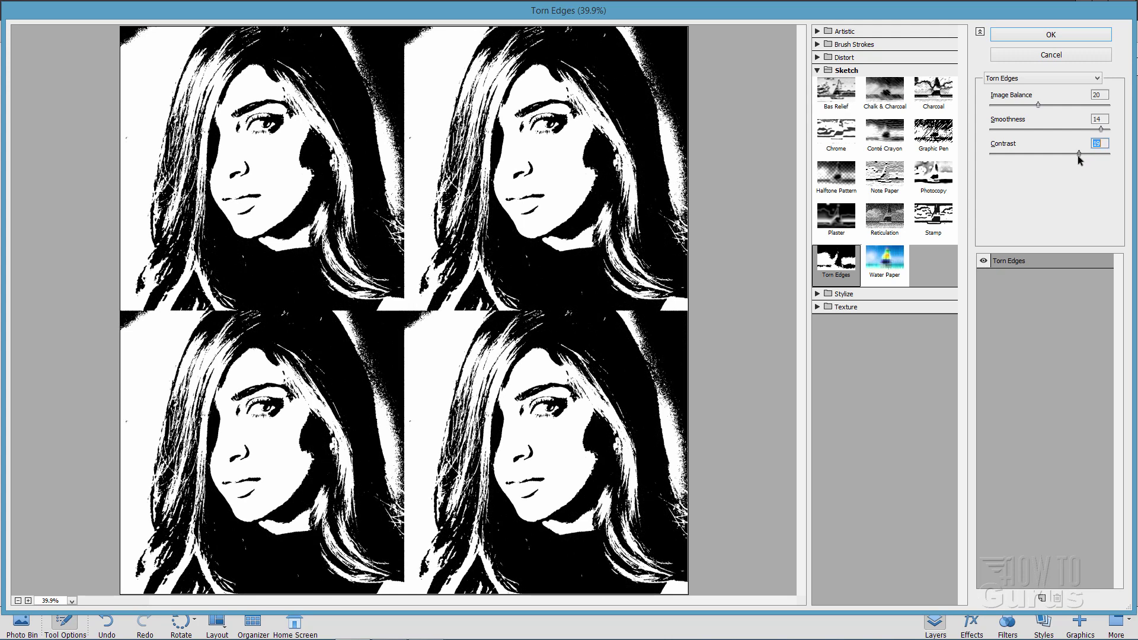
pyautogui.moveTo(1078, 156); pyautogui.dragTo(1076, 154)
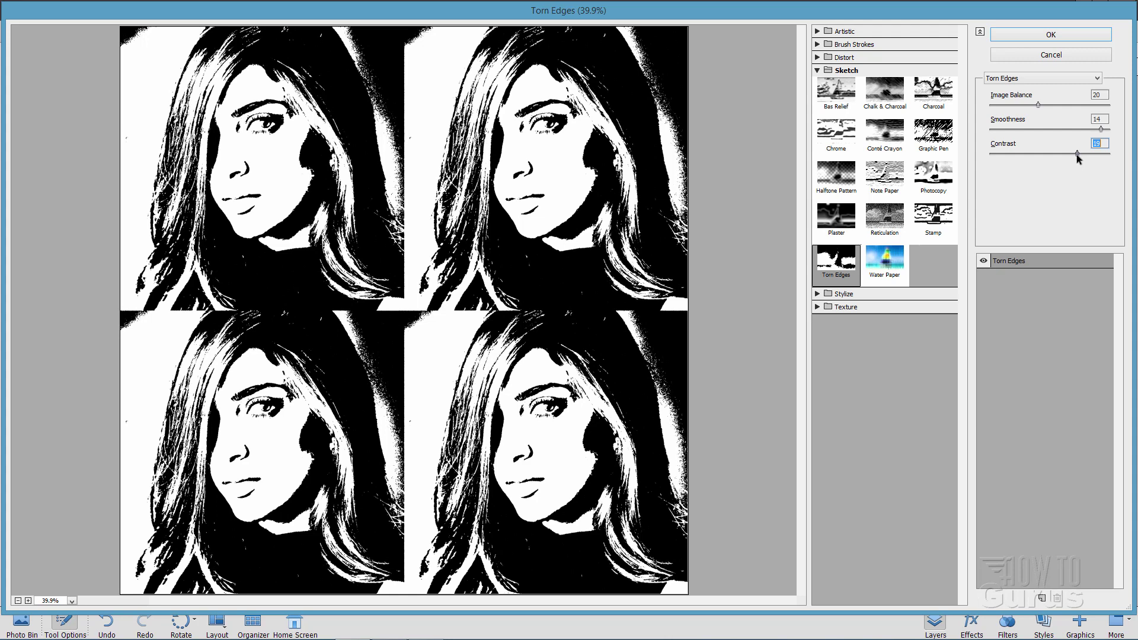
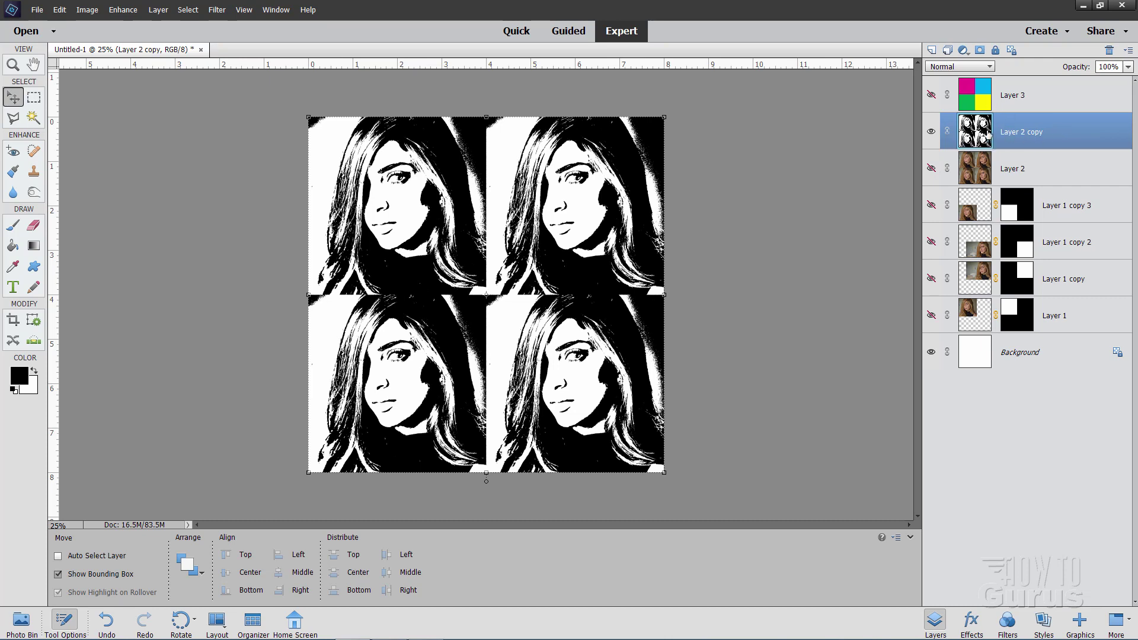
# - Duplicate the black-and-white Layer 2 copy and move the duplicate above Layer 3
pyautogui.rightClick(1023, 134)
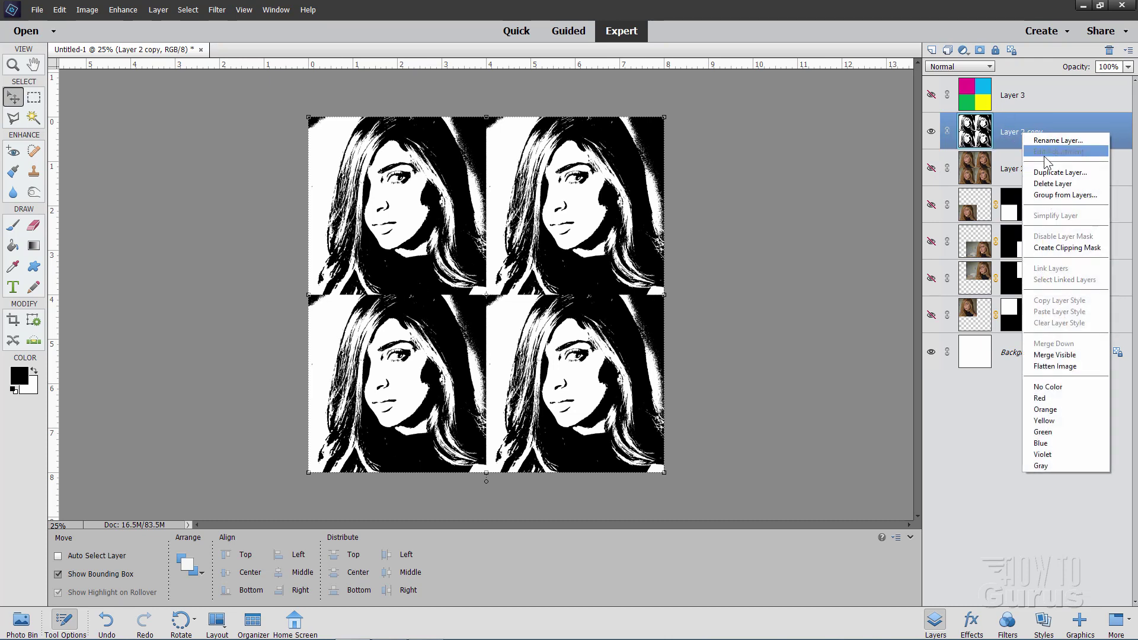
pyautogui.click(1060, 172)
pyautogui.click(675, 195)
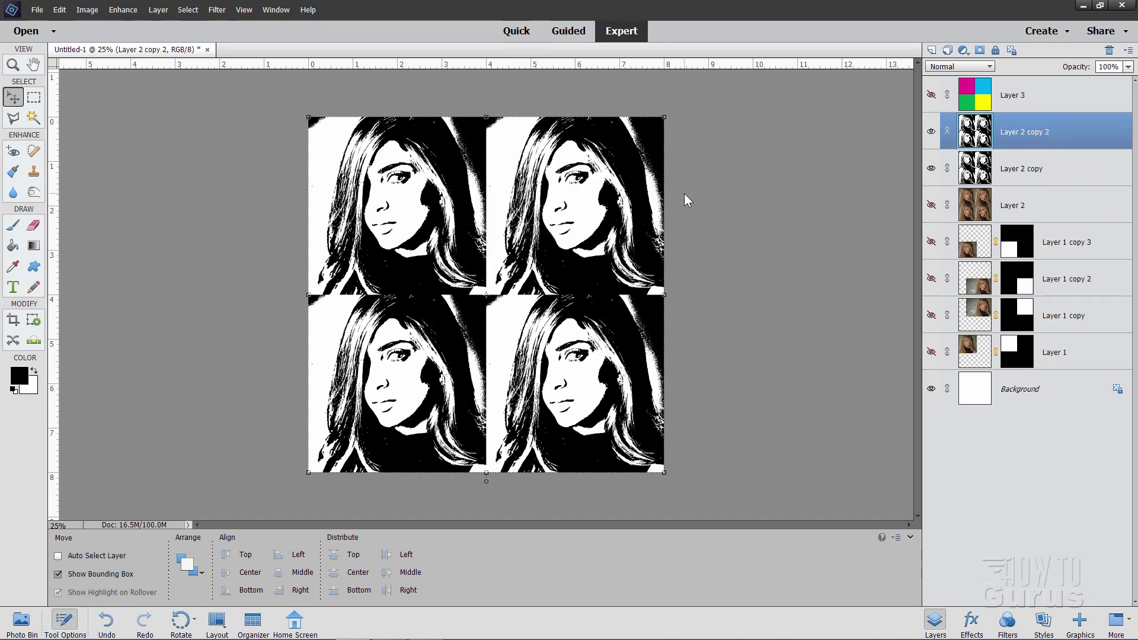
pyautogui.moveTo(1024, 130); pyautogui.dragTo(975, 94)
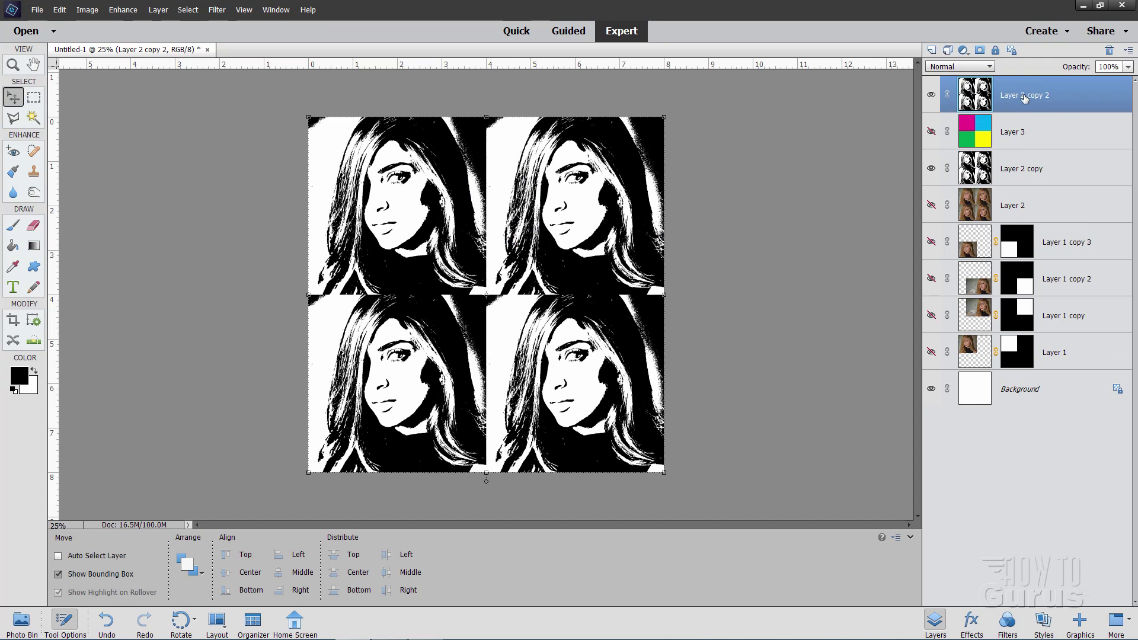
# - Duplicate the four-colour Layer 3 and move the duplicate to the top of the layer stack
pyautogui.rightClick(1015, 137)
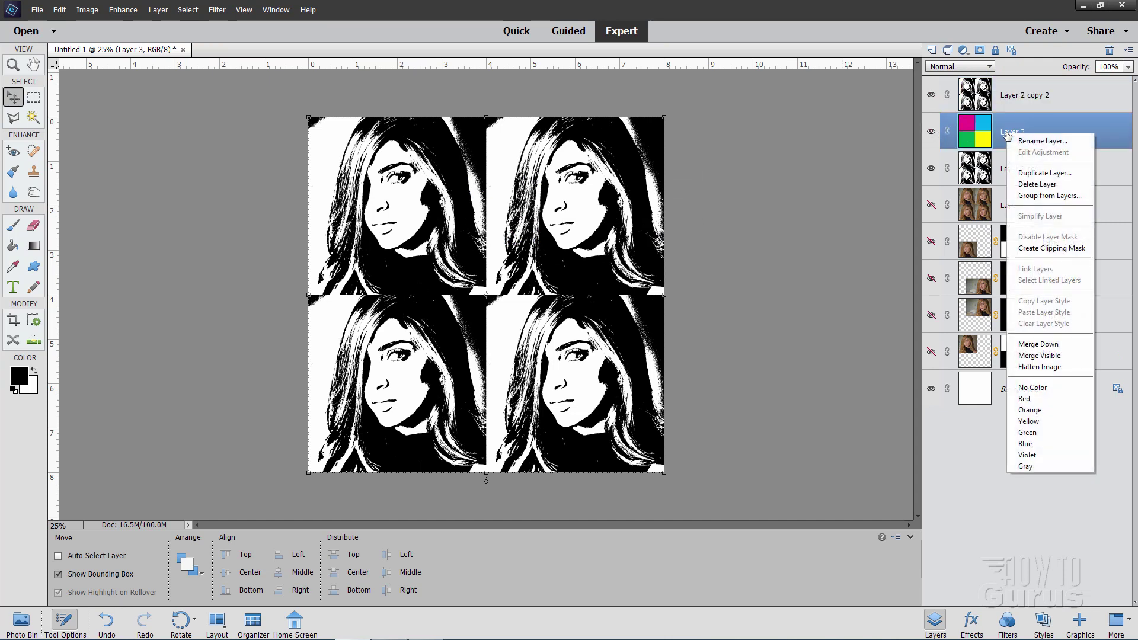
pyautogui.click(1034, 172)
pyautogui.click(675, 195)
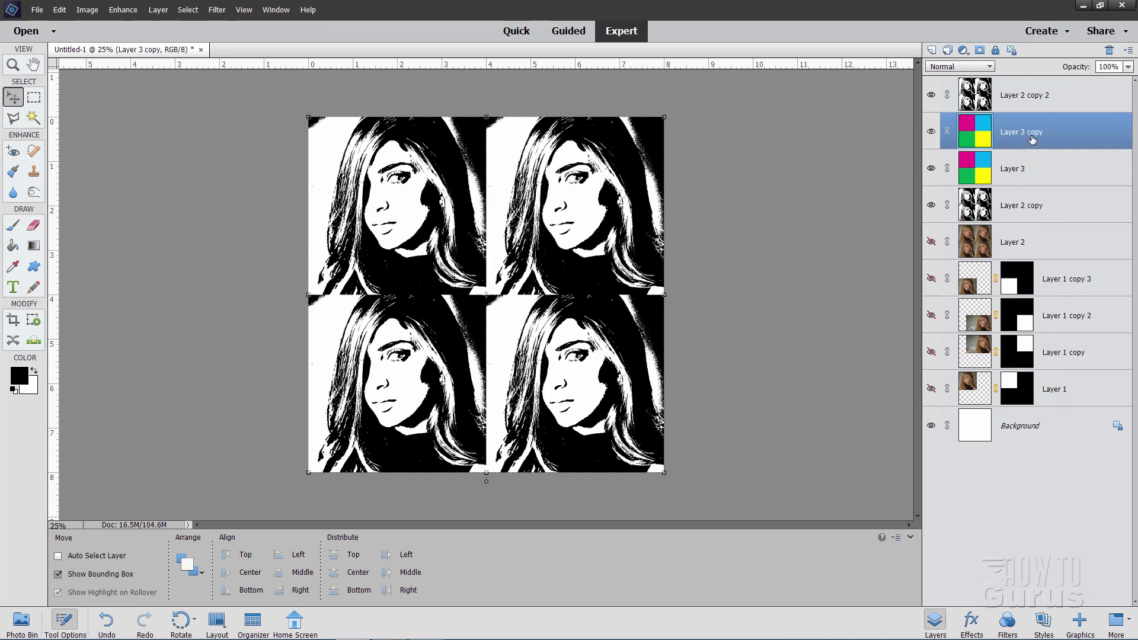
pyautogui.moveTo(1022, 129); pyautogui.dragTo(1018, 89)
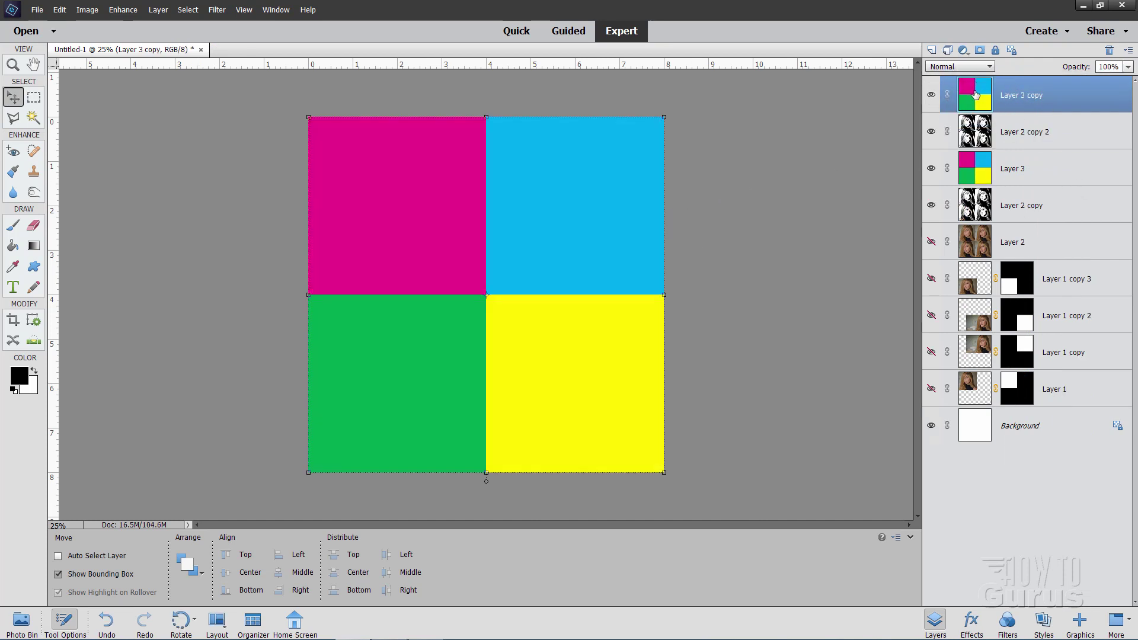
# - Invert the colours of Layer 3 copy and hide that layer
pyautogui.click(219, 12)
pyautogui.moveTo(240, 65)
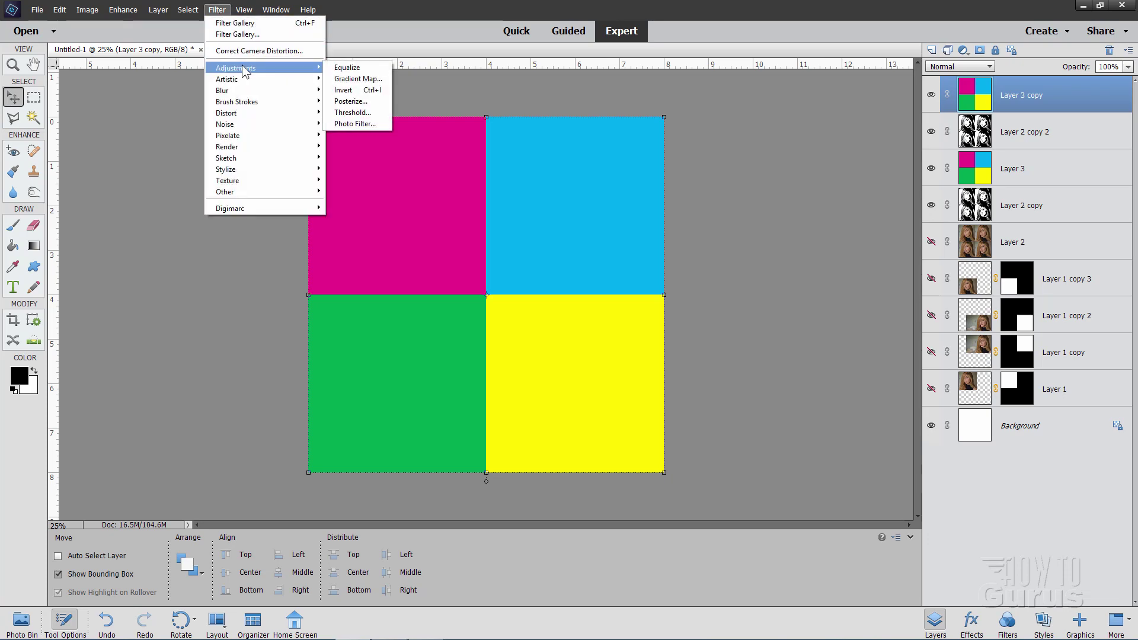
pyautogui.click(333, 90)
pyautogui.click(931, 95)
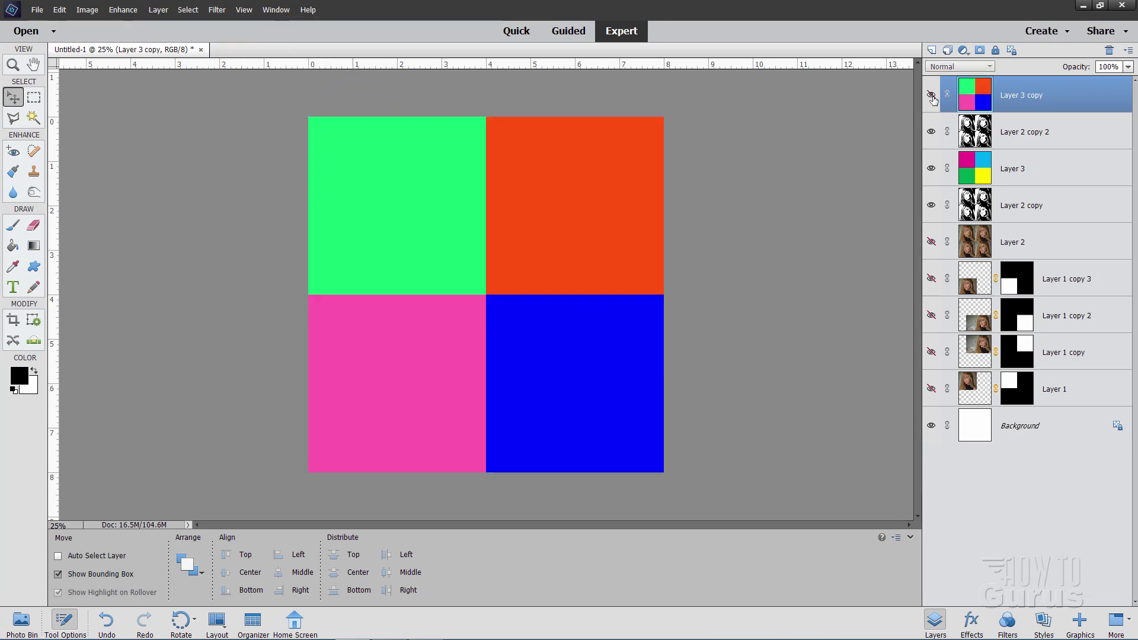
# - Invert the black-and-white portraits on Layer 2 copy 2
pyautogui.click(1048, 131)
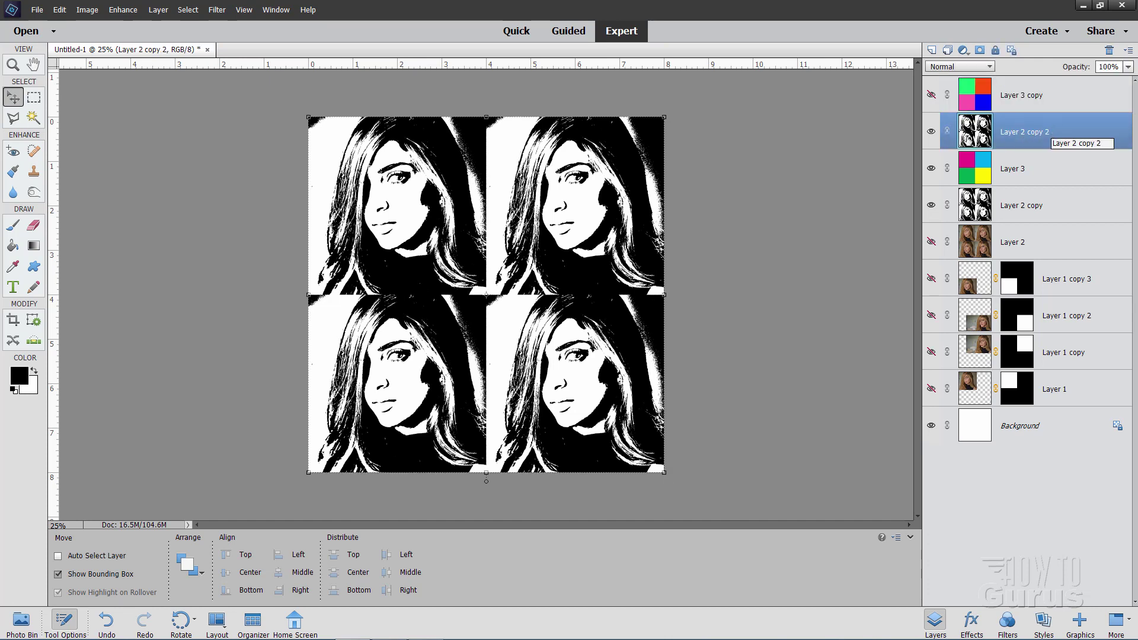
pyautogui.click(218, 11)
pyautogui.moveTo(240, 68)
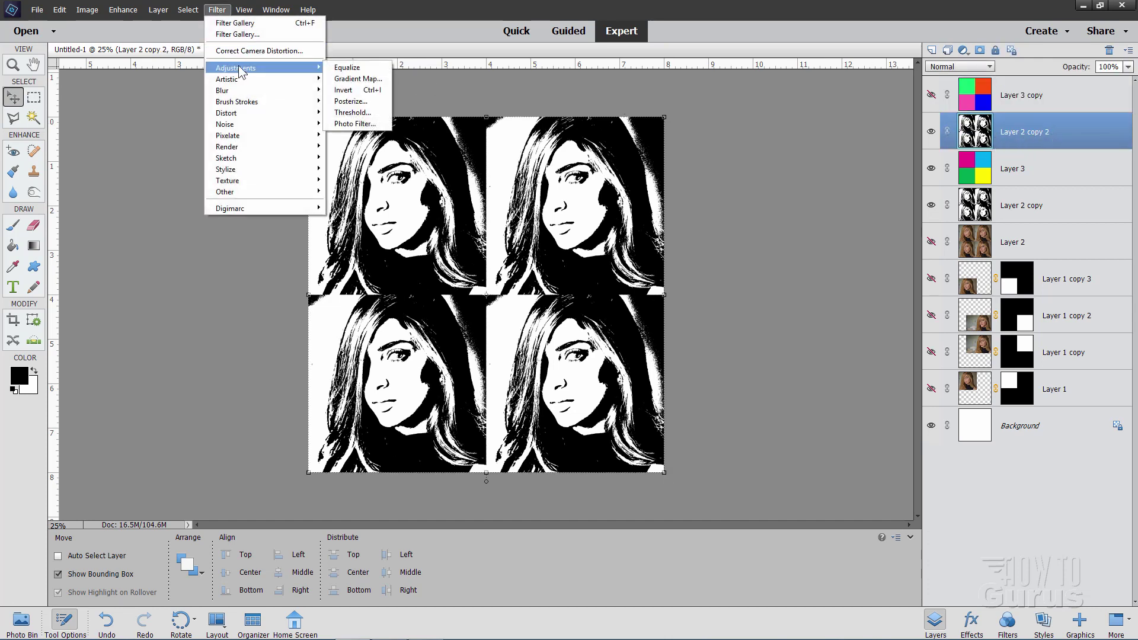
pyautogui.click(343, 90)
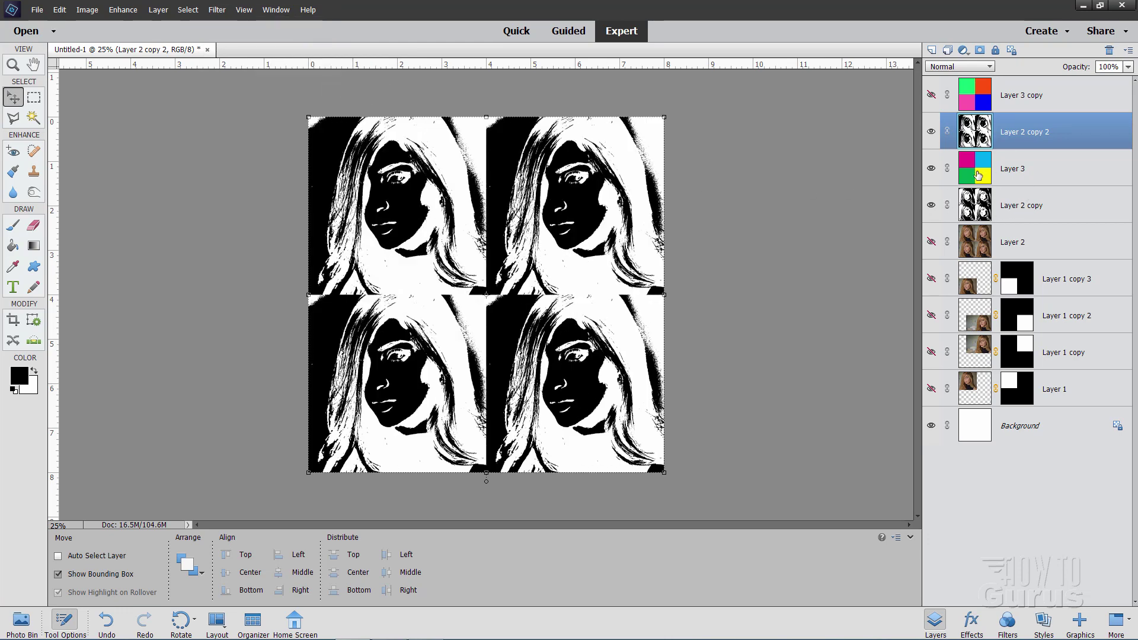
# - Show Layer 3 copy again and set its blending mode to Darken
pyautogui.click(932, 95)
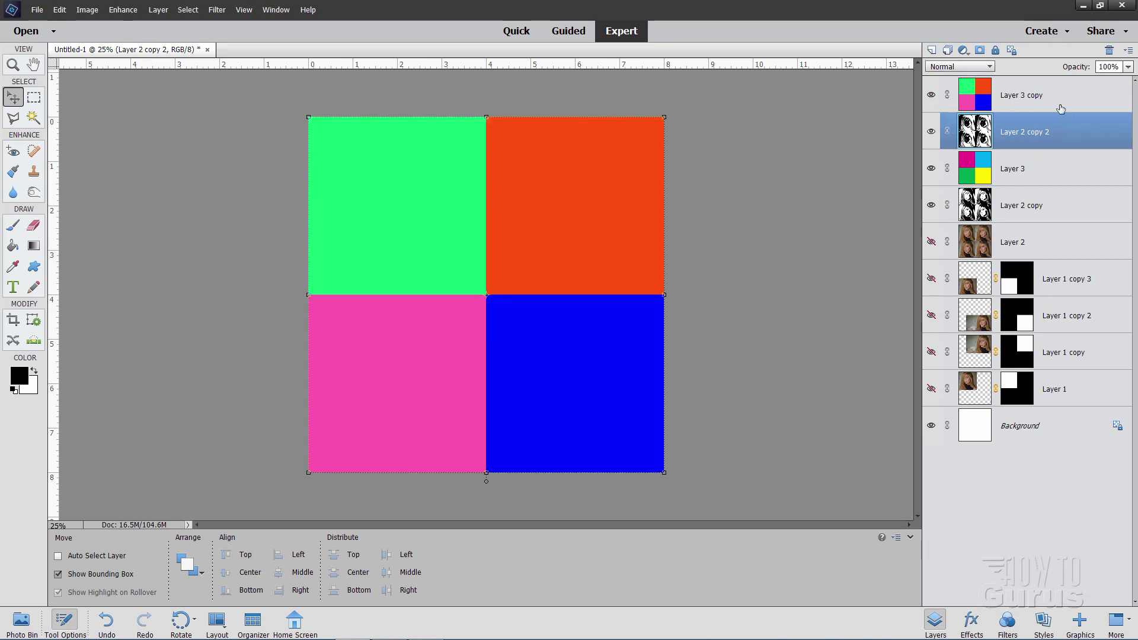
pyautogui.click(1037, 102)
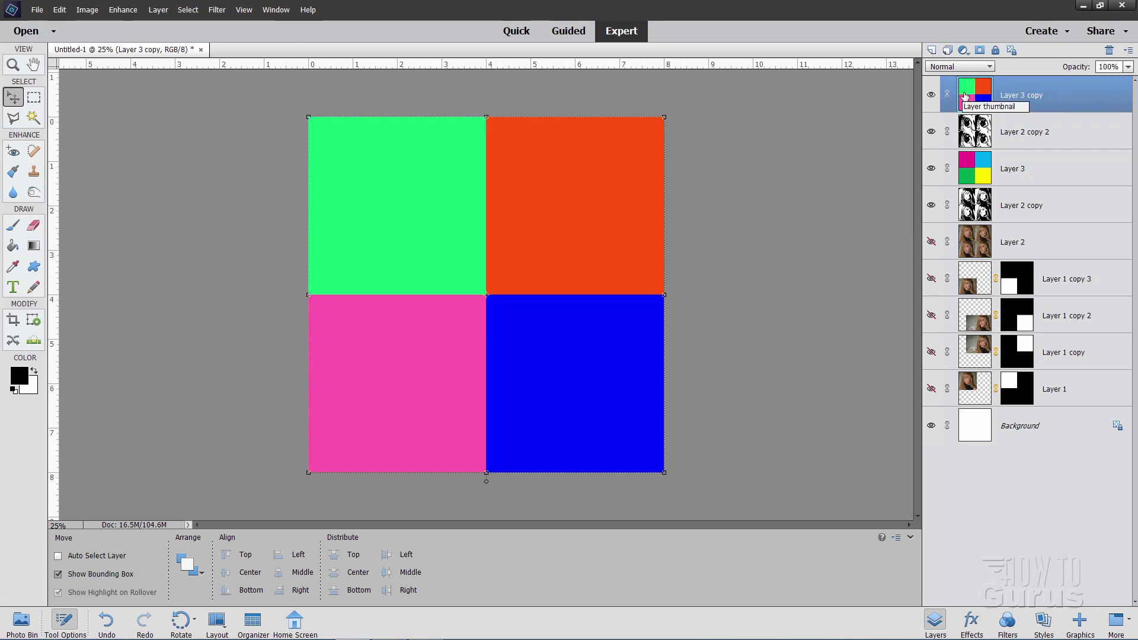
pyautogui.click(960, 66)
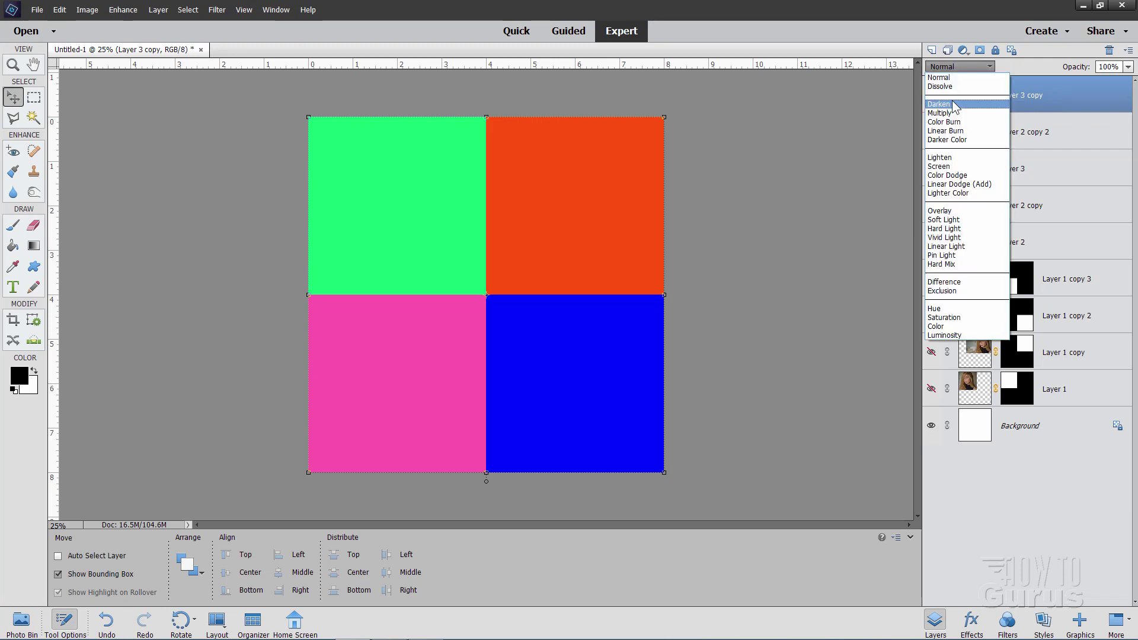
pyautogui.click(957, 110)
# - Set the blending mode of the inverted portrait layer, Layer 2 copy 2, to Color Burn
pyautogui.hotkey('alt', '[')
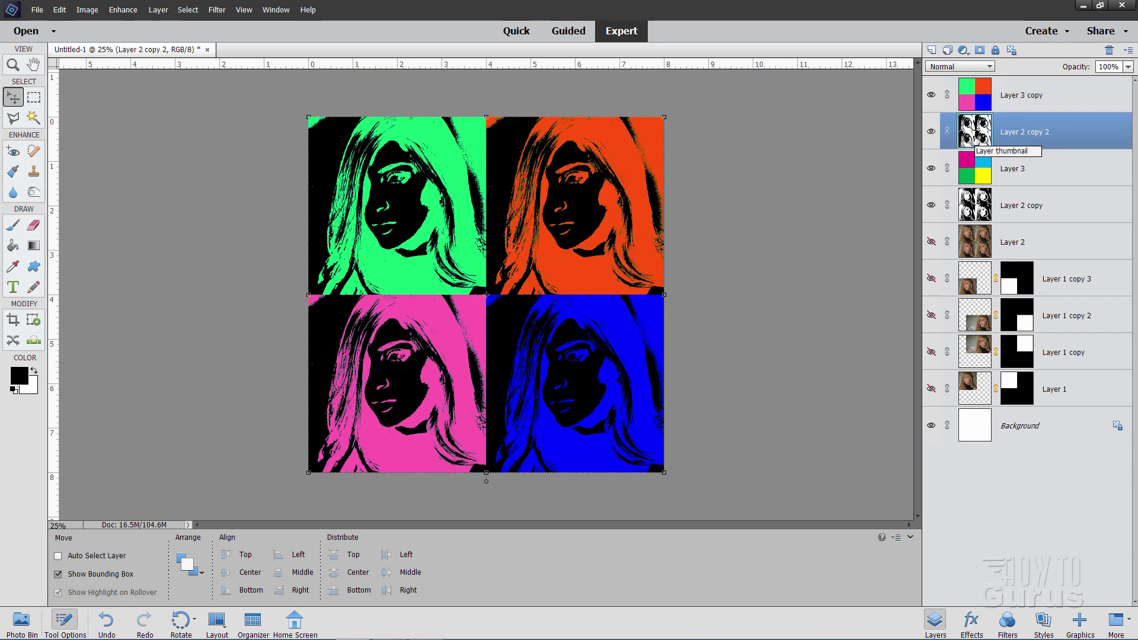
pyautogui.click(957, 66)
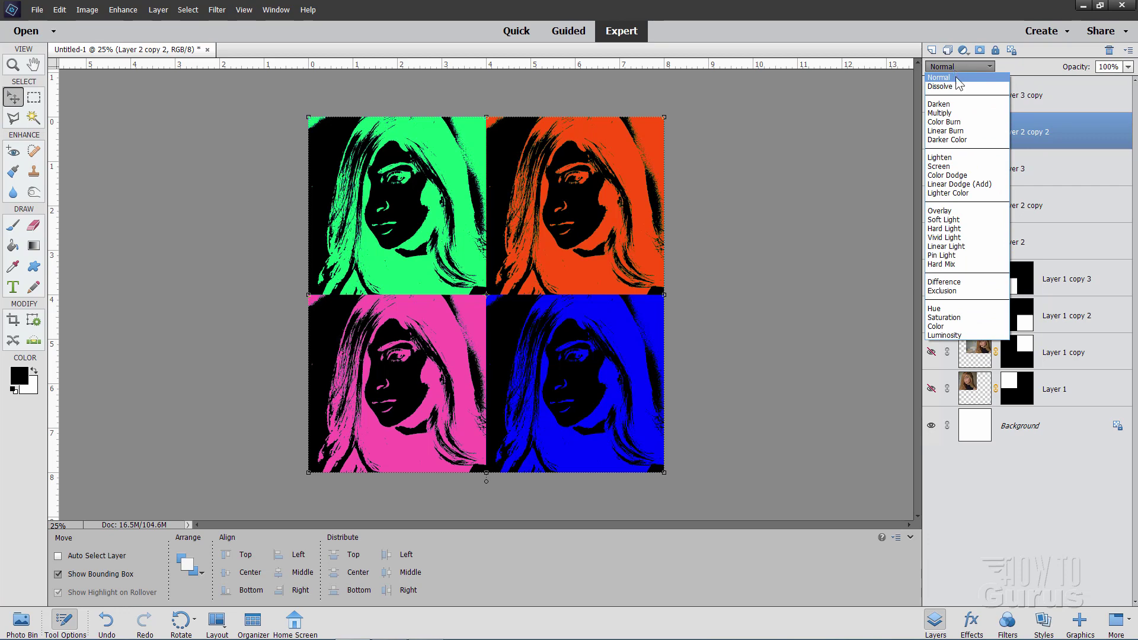
pyautogui.click(949, 123)
# - Set the blending mode of the original four-colour Layer 3 to Lighten
pyautogui.click(1022, 177)
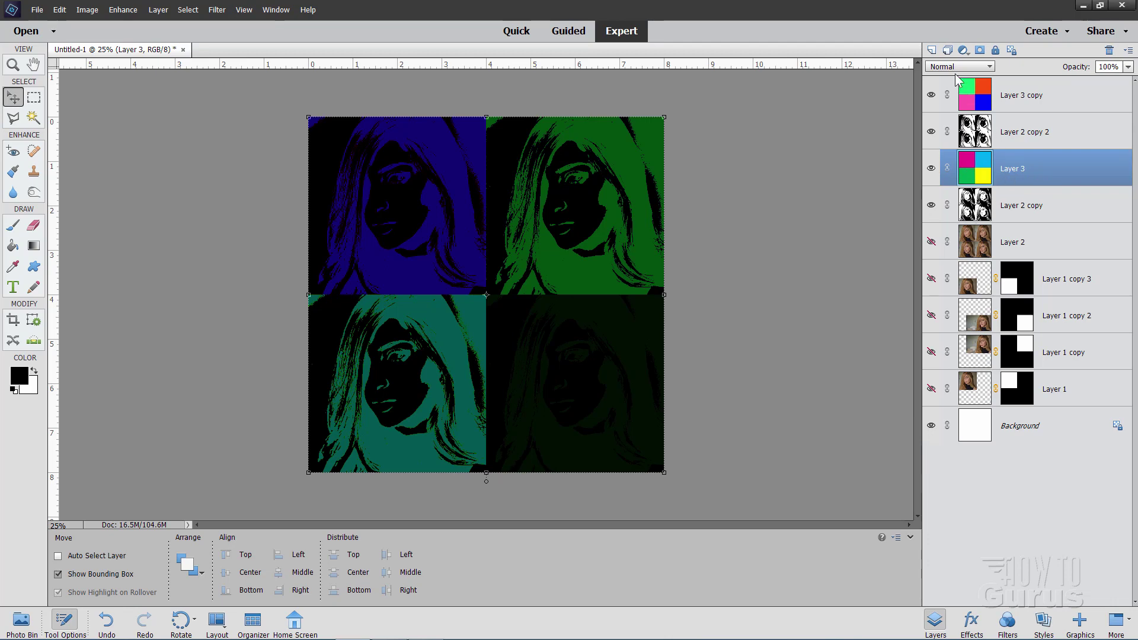
pyautogui.click(953, 67)
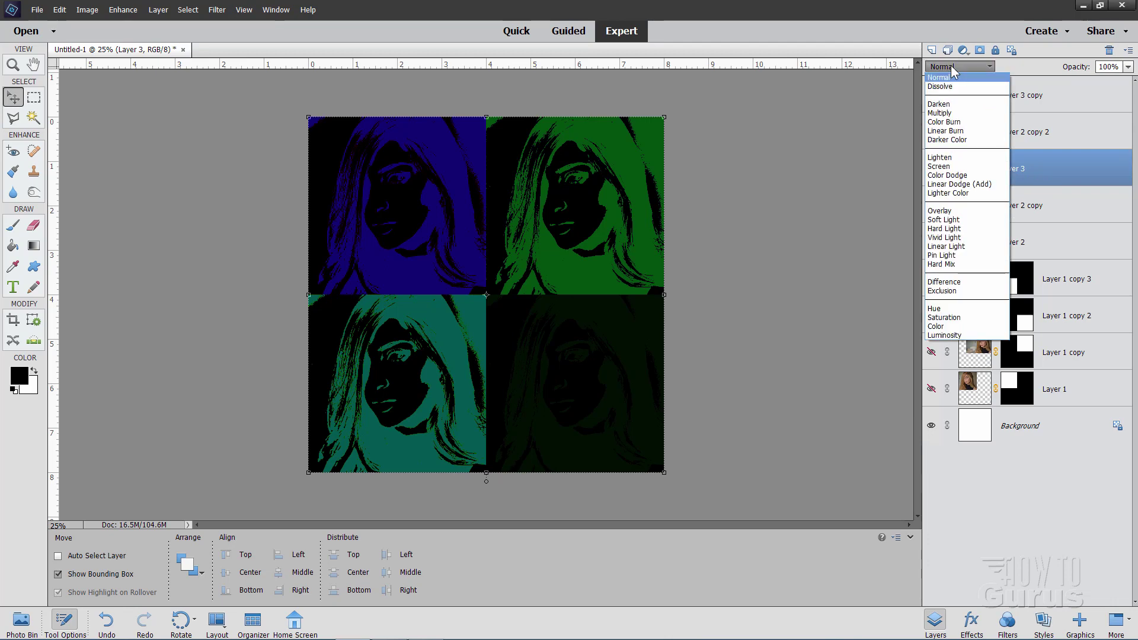
pyautogui.click(959, 157)
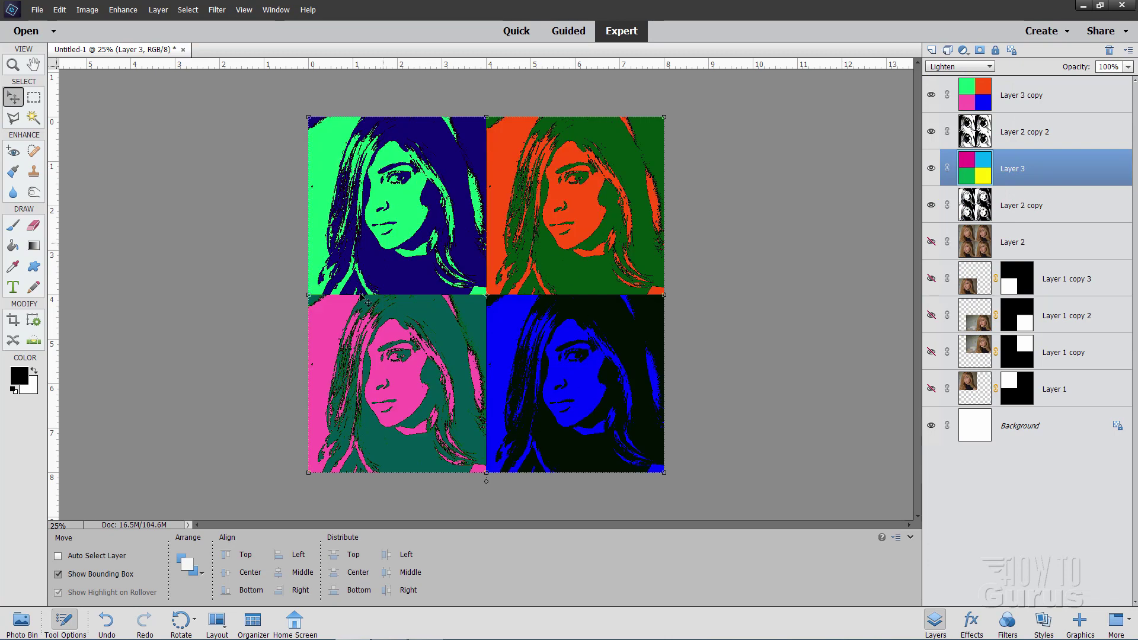
# - Fit the whole image on screen and return to the Move tool
pyautogui.press('z')
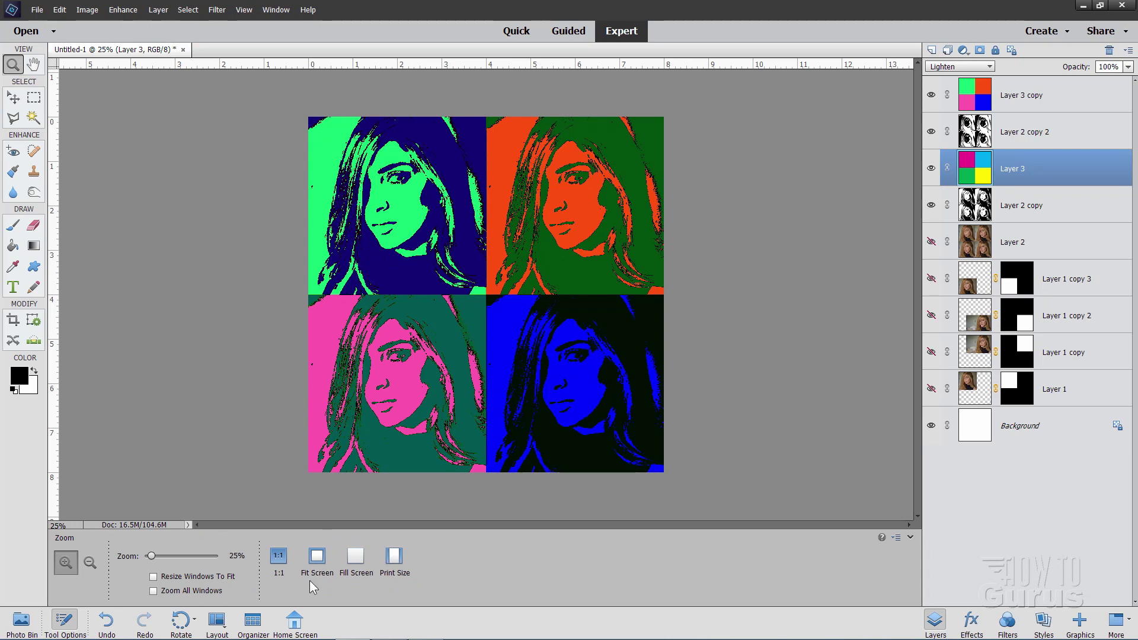
pyautogui.click(317, 556)
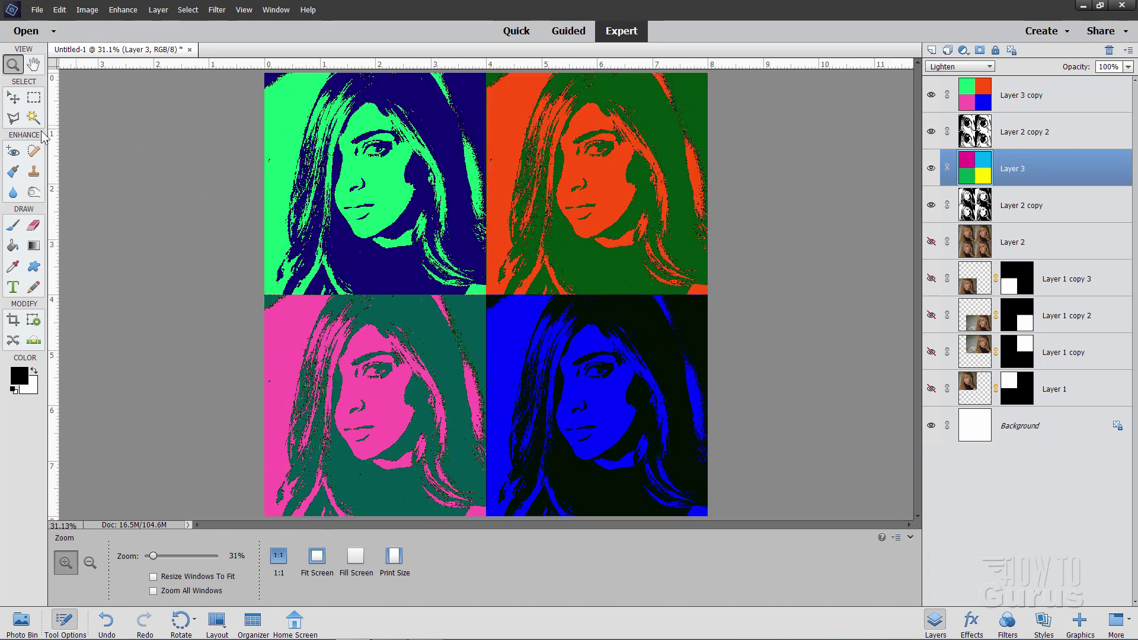
pyautogui.click(14, 98)
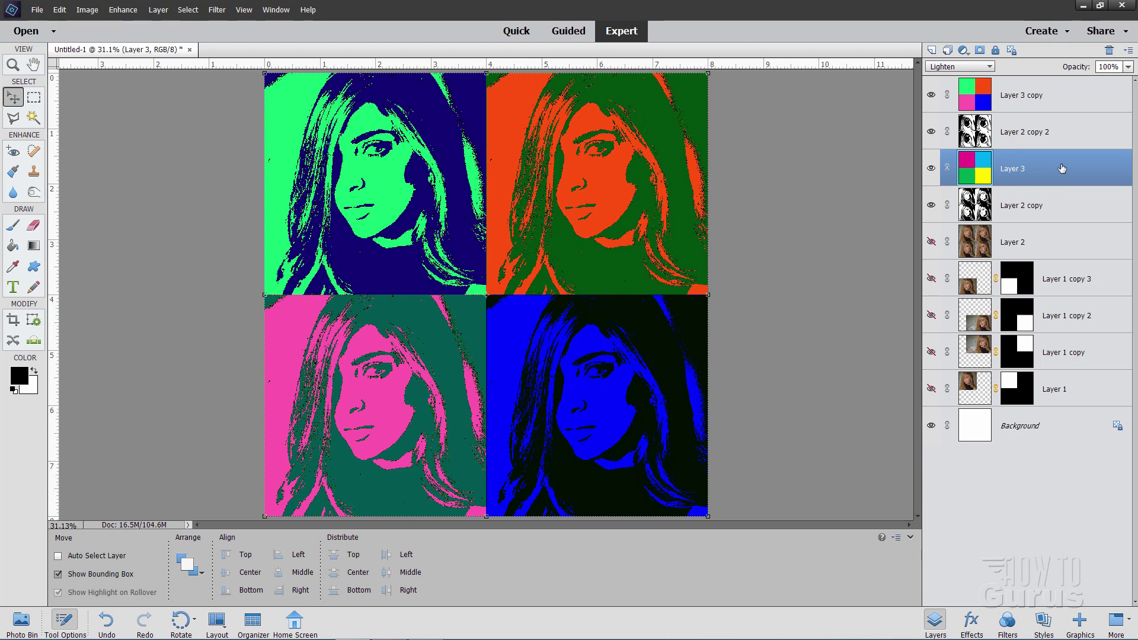
# - Add a Hue/Saturation adjustment layer directly above Layer 3 copy, keeping the default layer options
pyautogui.click(972, 93)
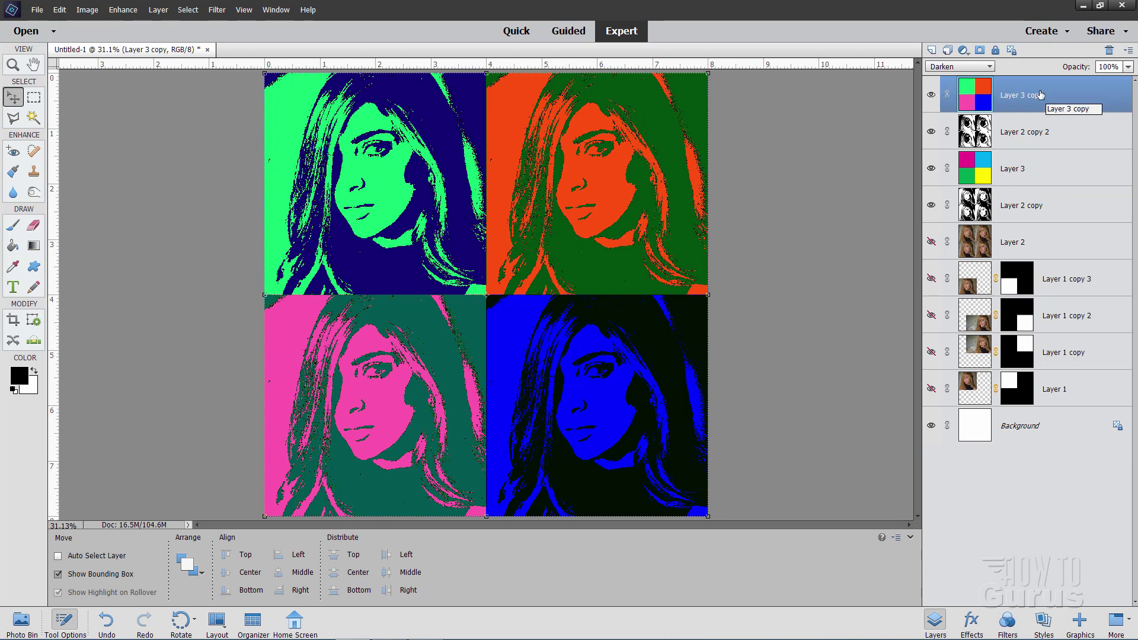
pyautogui.click(157, 10)
pyautogui.moveTo(181, 105)
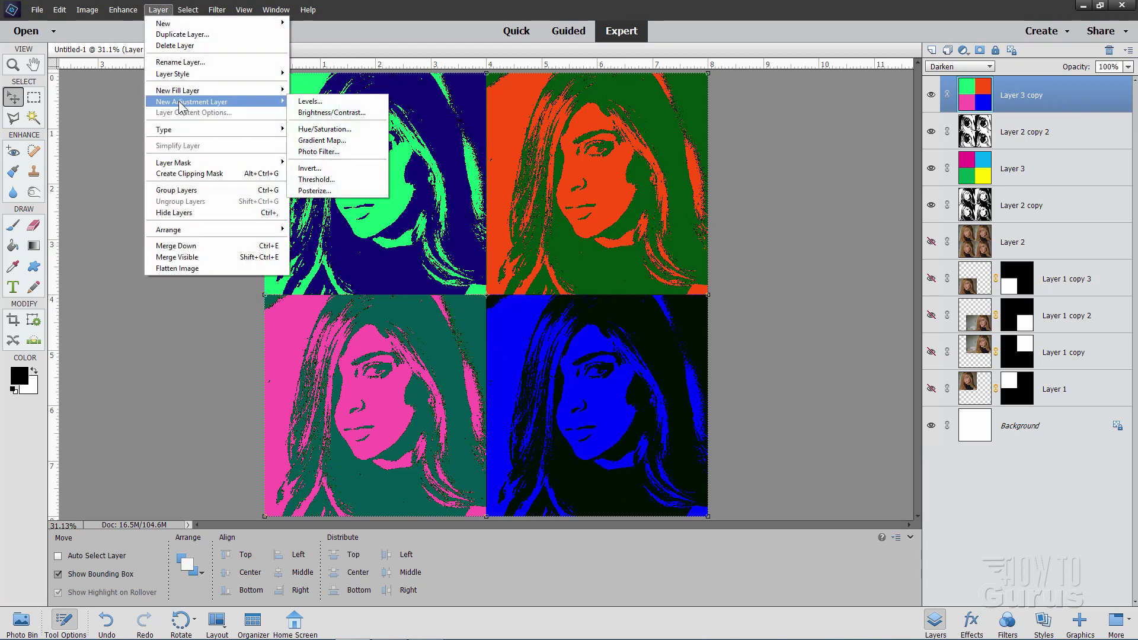
pyautogui.click(358, 130)
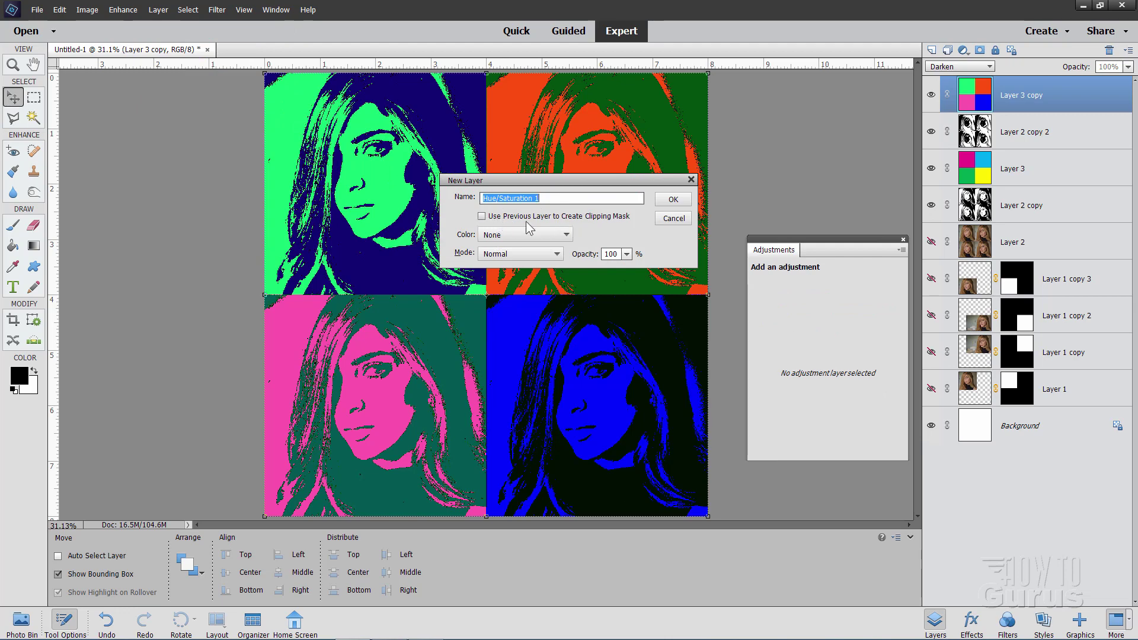
pyautogui.click(674, 200)
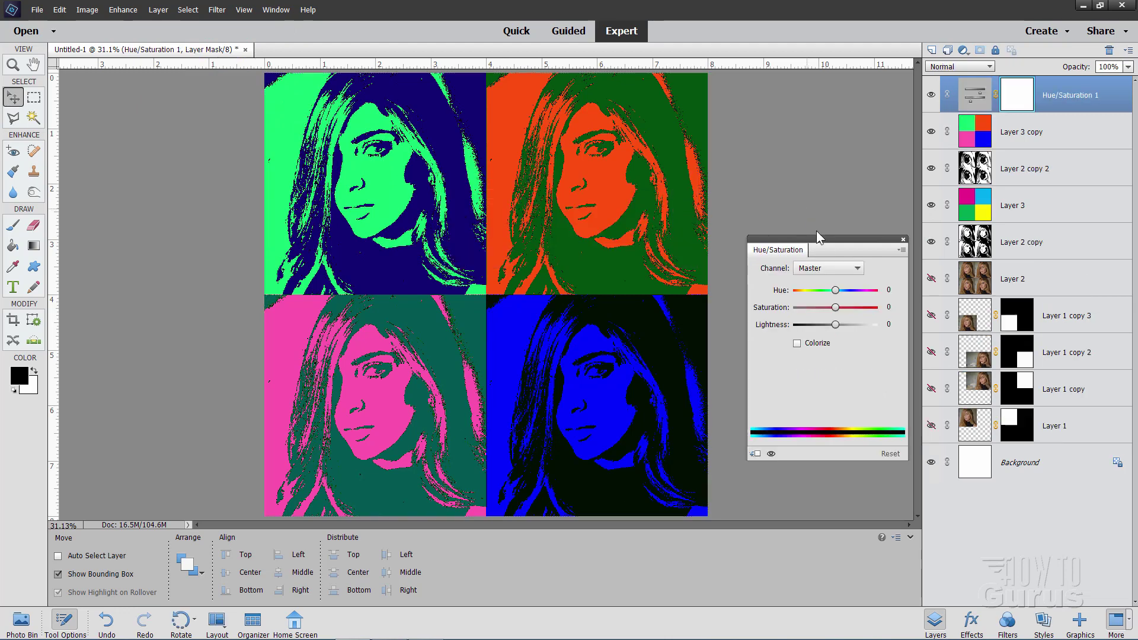
pyautogui.moveTo(824, 237); pyautogui.dragTo(807, 238)
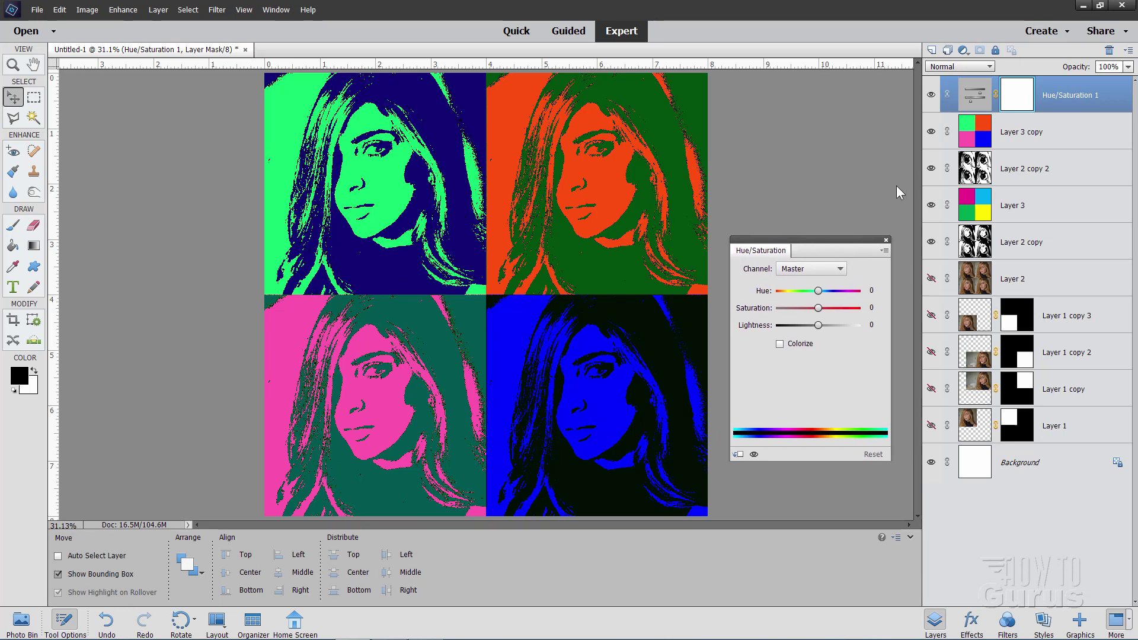
# - Try shifting the hue of the whole composition, and reset the hue to 0
pyautogui.moveTo(818, 291); pyautogui.dragTo(856, 290)
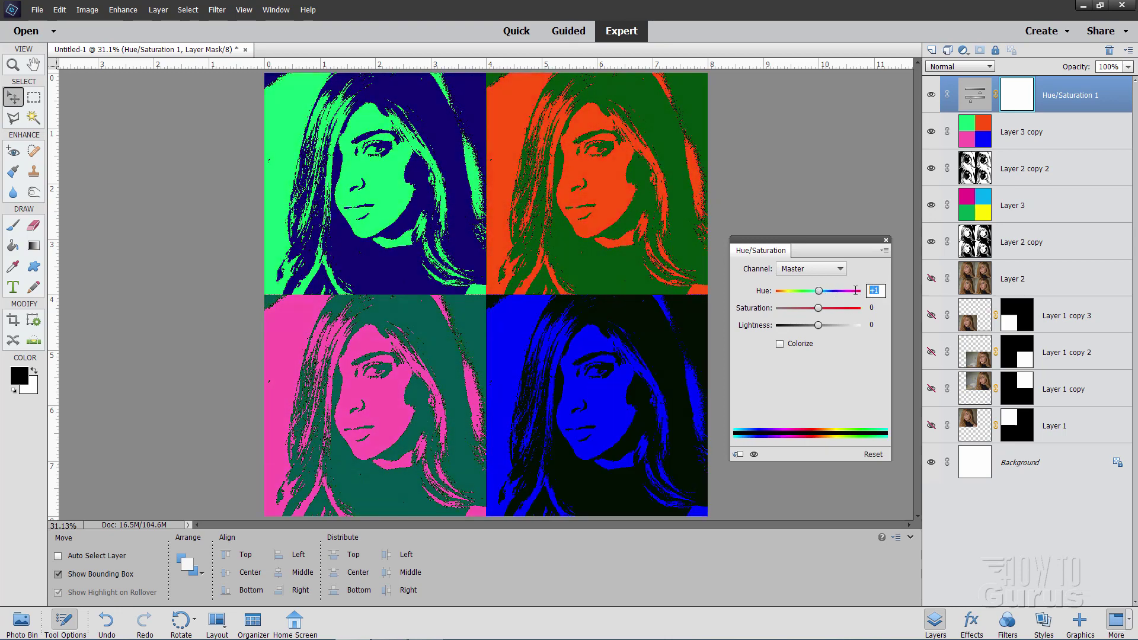
pyautogui.write('0')
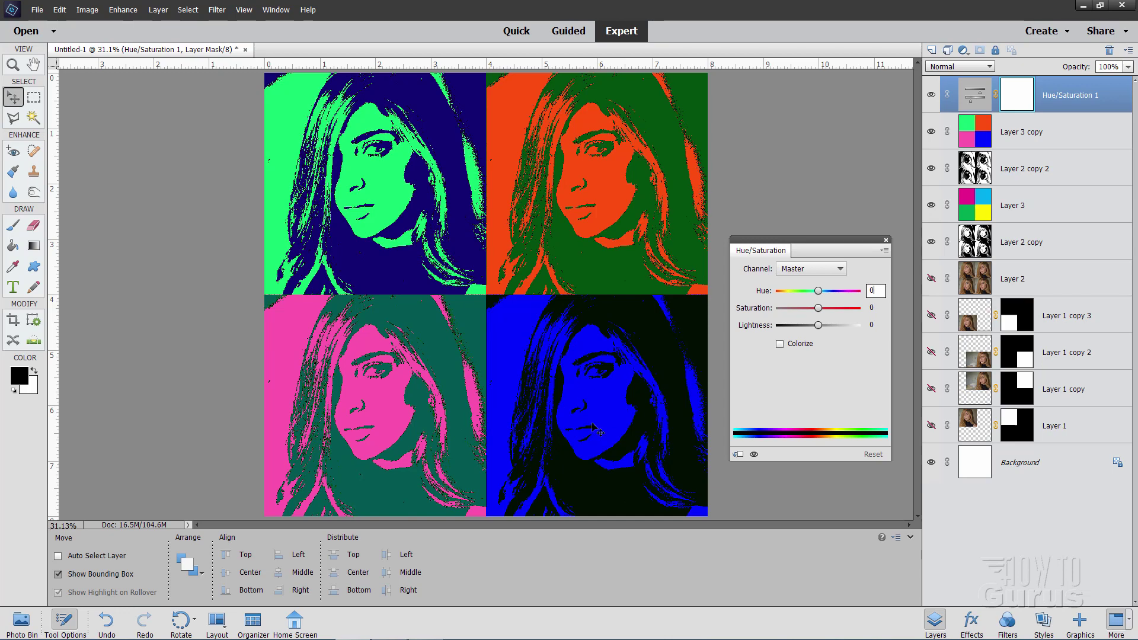
pyautogui.moveTo(807, 240); pyautogui.dragTo(815, 239)
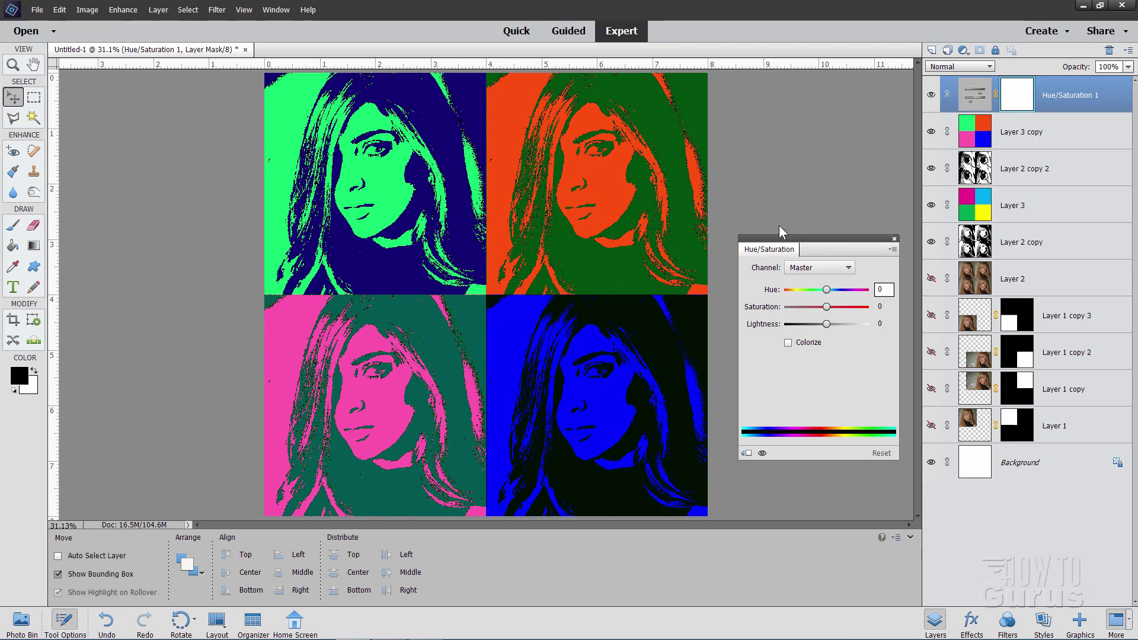
# - With the guides shown, select everything except the lower-right portrait by marqueeing that block and inverting the selection
pyautogui.click(240, 10)
pyautogui.click(251, 135)
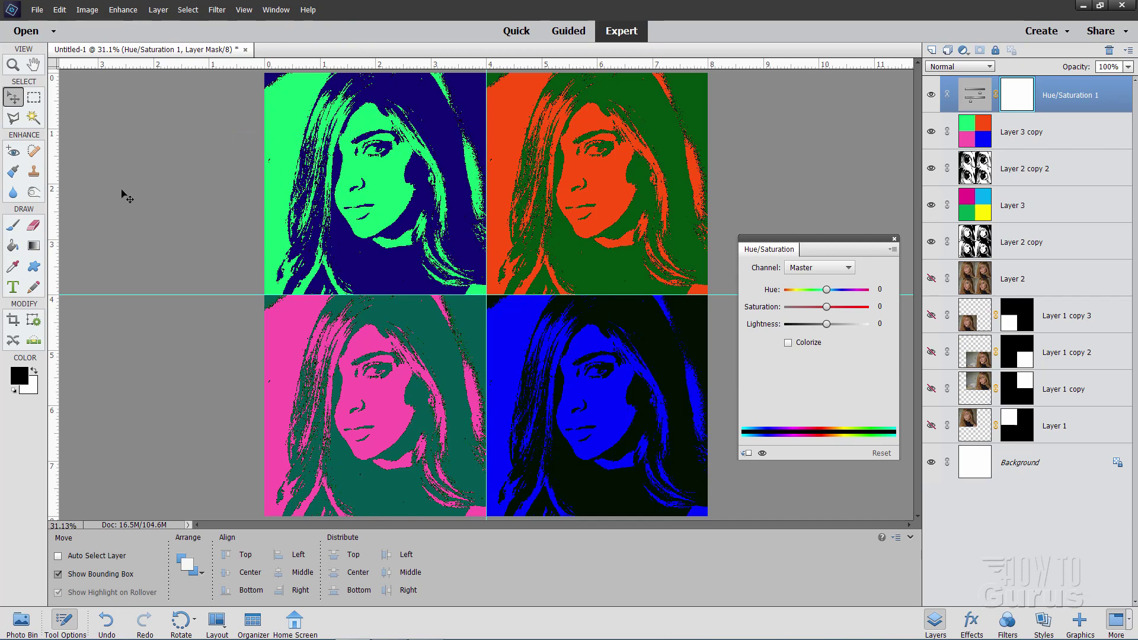
pyautogui.click(34, 98)
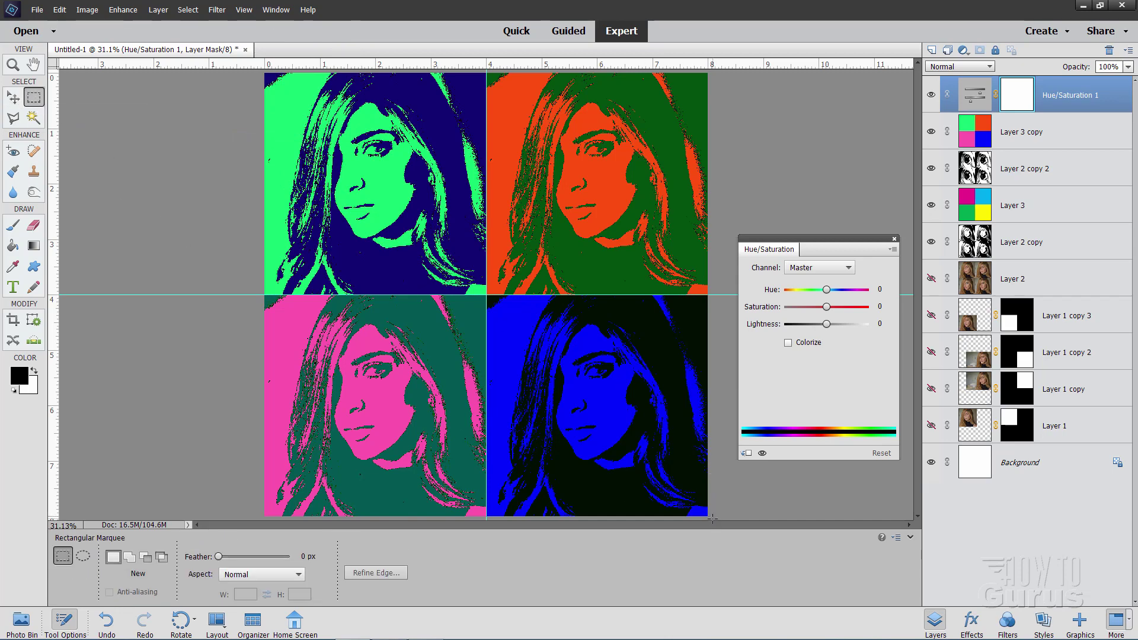
pyautogui.moveTo(712, 518); pyautogui.dragTo(487, 294)
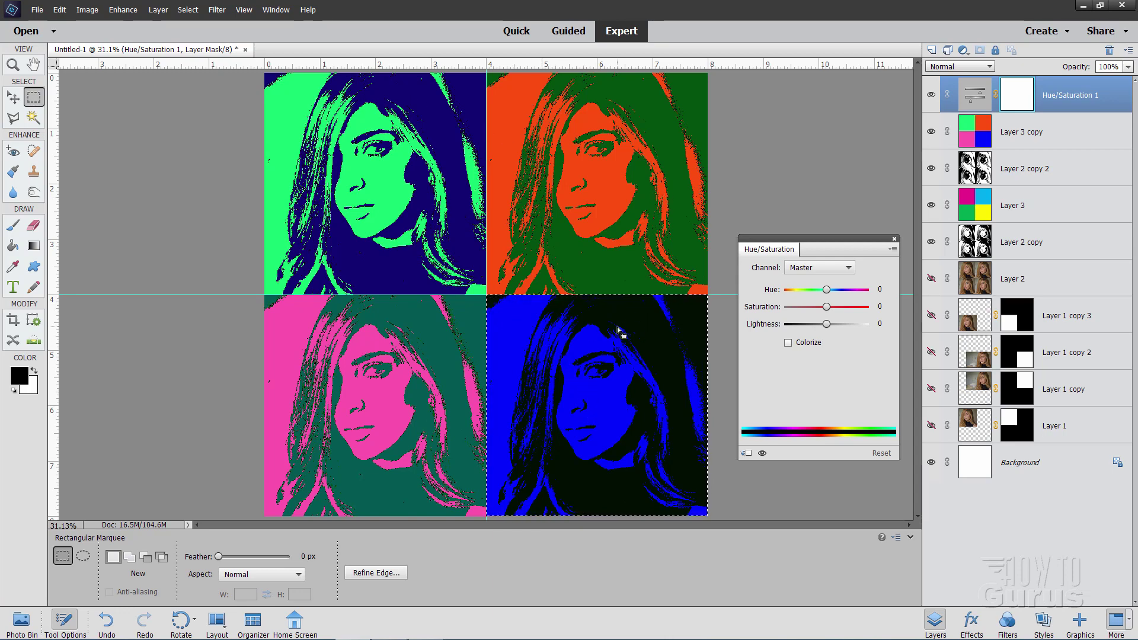
pyautogui.click(188, 9)
pyautogui.click(196, 56)
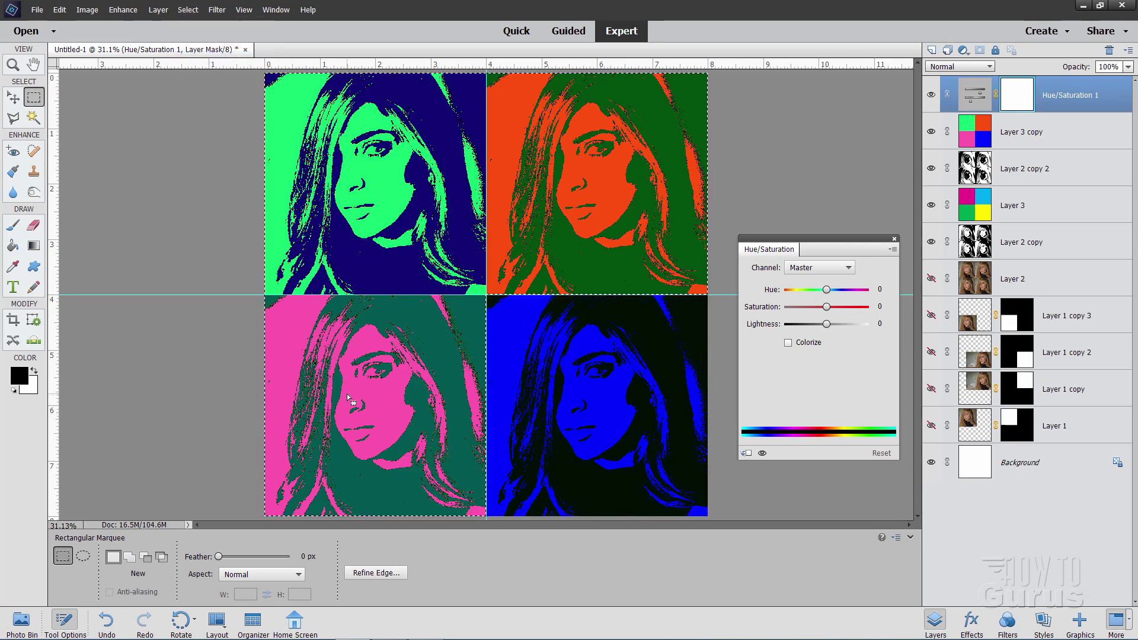
# - Paint the adjustment mask black over the three other portraits with a 528 px brush, and deselect
pyautogui.click(13, 224)
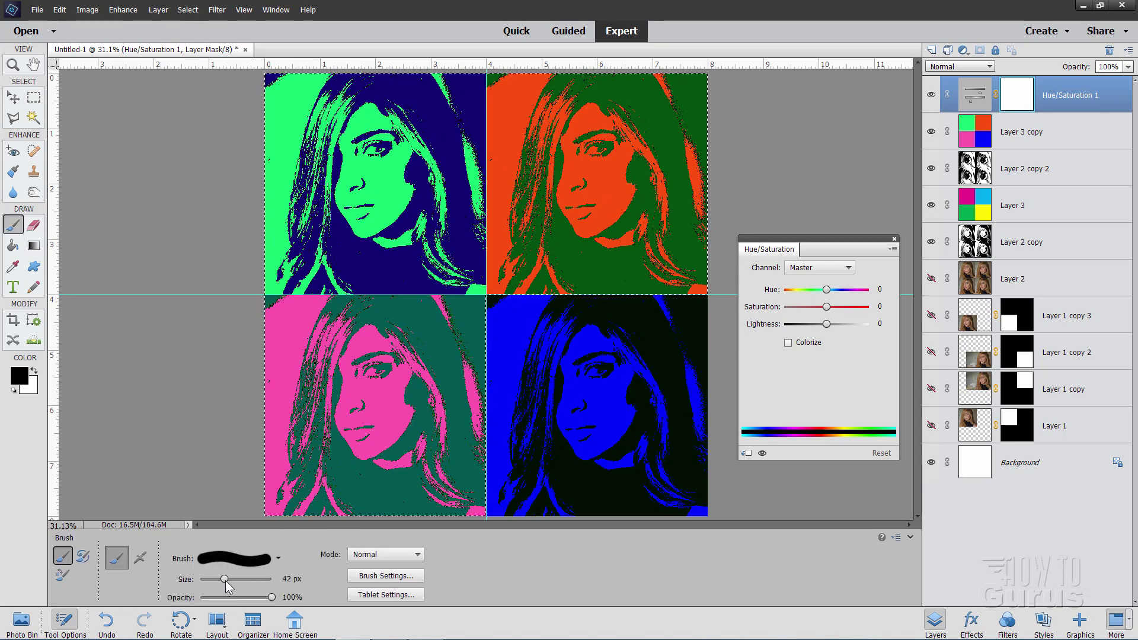
pyautogui.moveTo(234, 579); pyautogui.dragTo(250, 578)
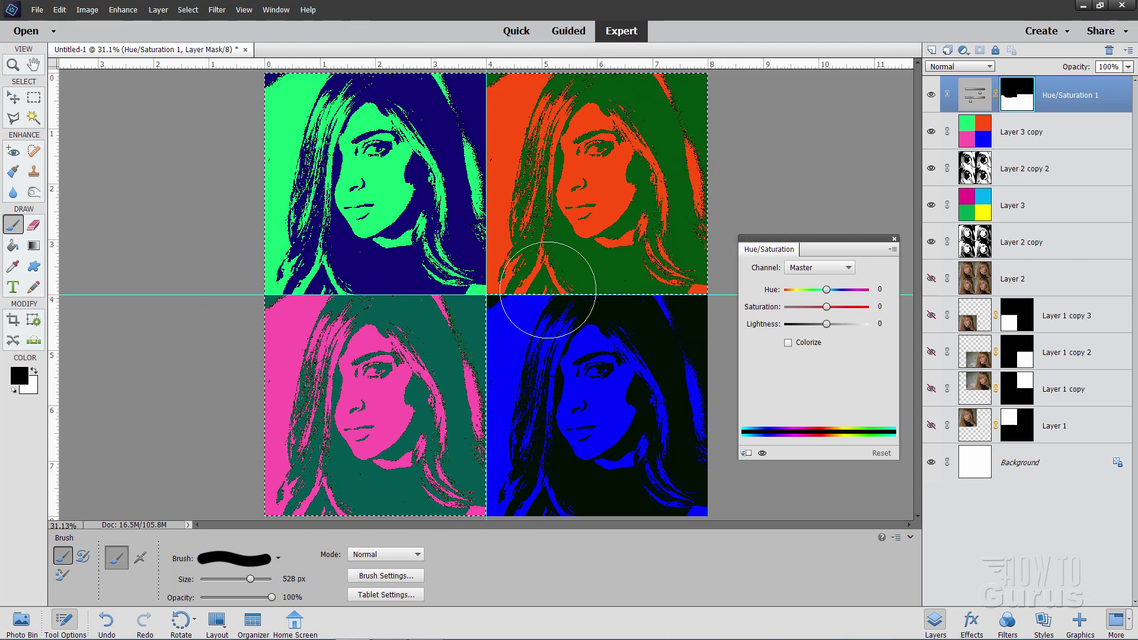
pyautogui.moveTo(474, 412); pyautogui.dragTo(274, 492)
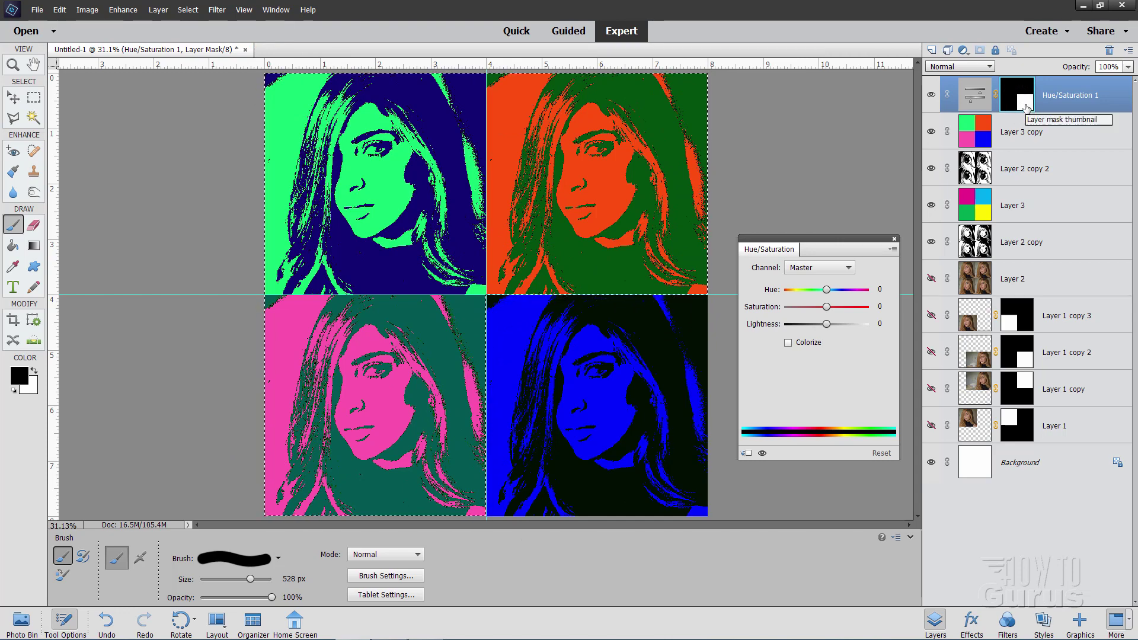
pyautogui.click(190, 11)
pyautogui.click(198, 34)
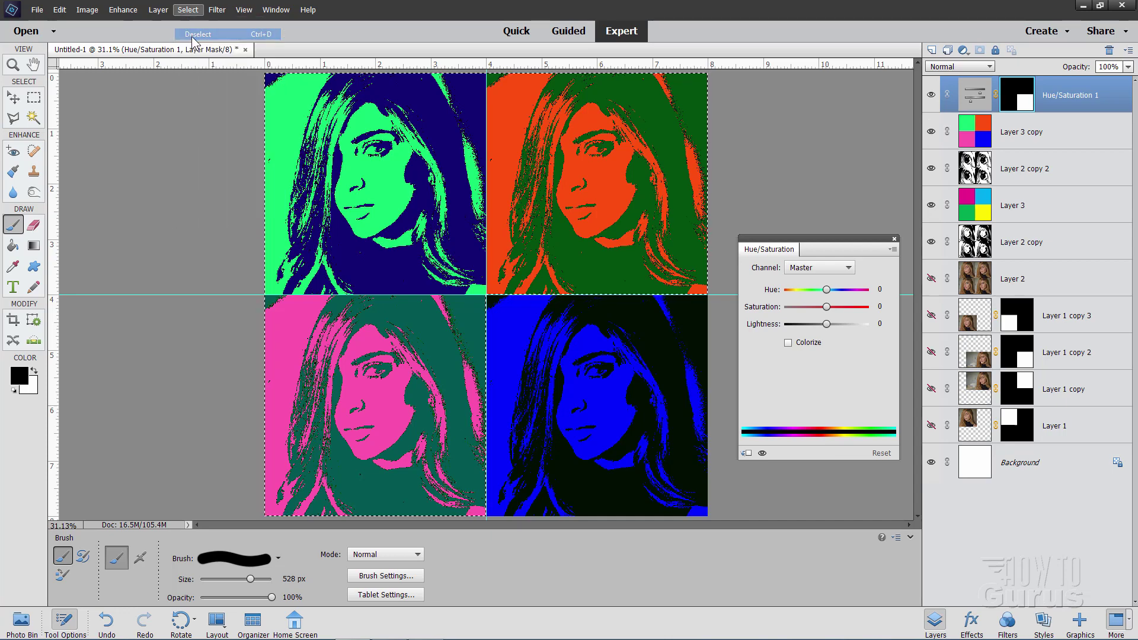
# - Turn on Colorize for the Hue/Saturation adjustment and set its hue to 188
pyautogui.moveTo(827, 290)
pyautogui.mouseDown()
pyautogui.moveTo(801, 293)
pyautogui.moveTo(826, 290)
pyautogui.mouseUp()
pyautogui.click(882, 289)
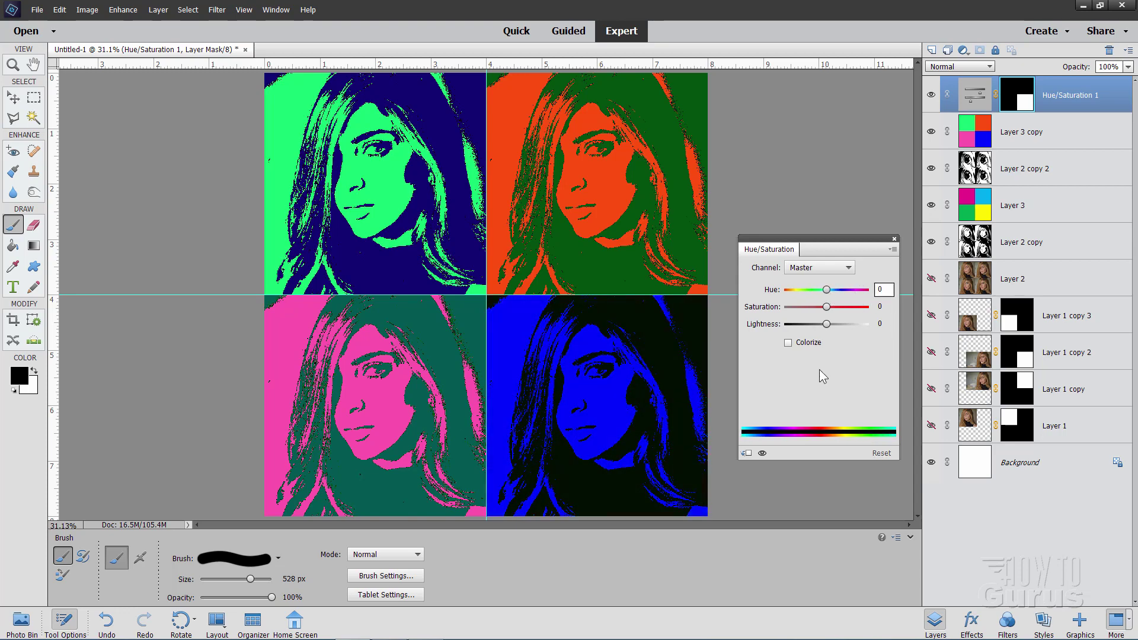
pyautogui.click(793, 343)
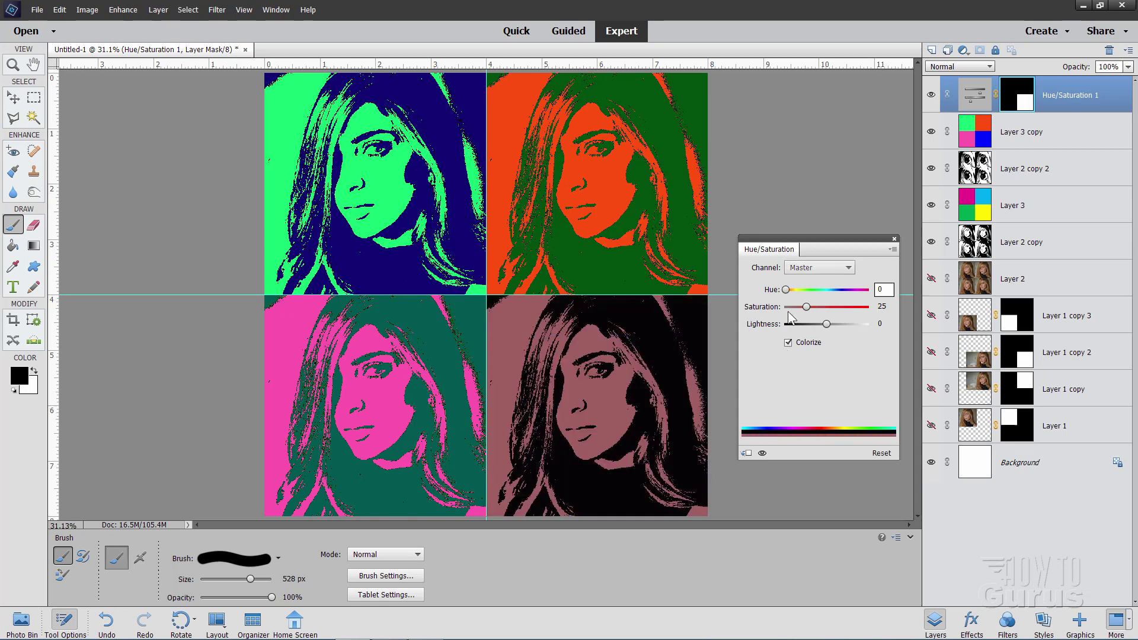
pyautogui.moveTo(787, 290); pyautogui.dragTo(831, 289)
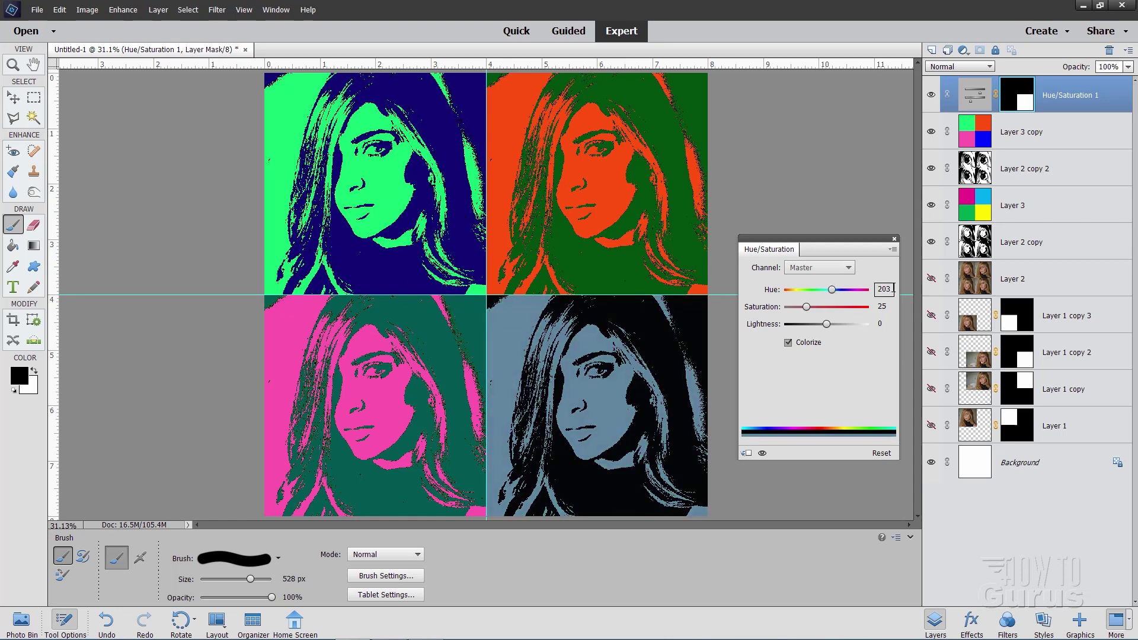
pyautogui.write('188')
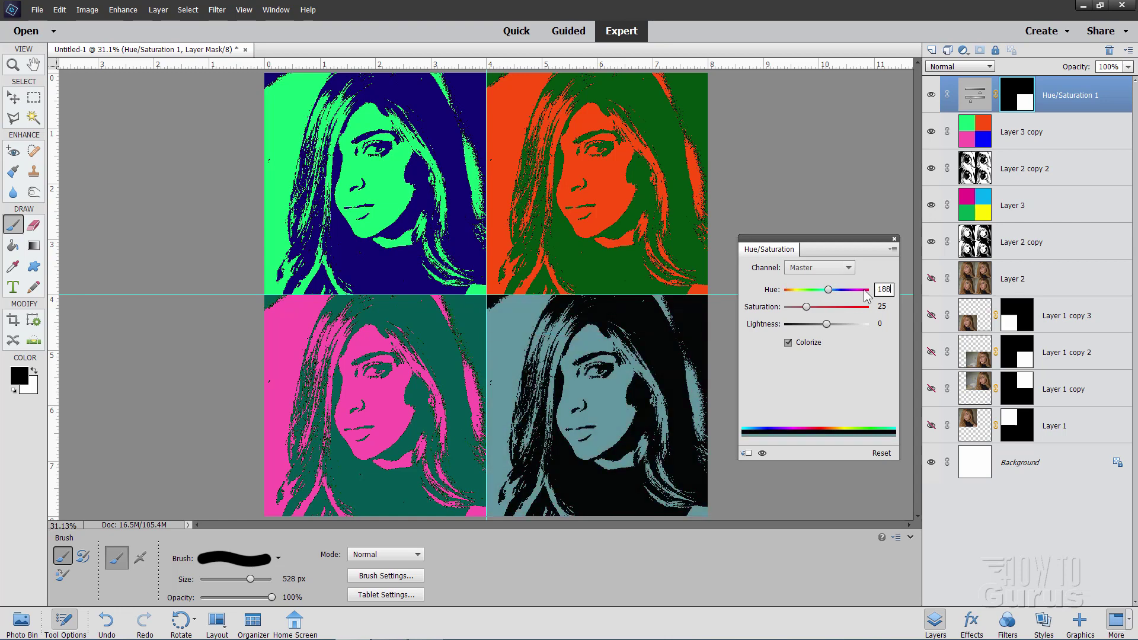
# - Set the adjustment's saturation to 100 and lightness to -6, and close its settings
pyautogui.moveTo(807, 306); pyautogui.dragTo(889, 313)
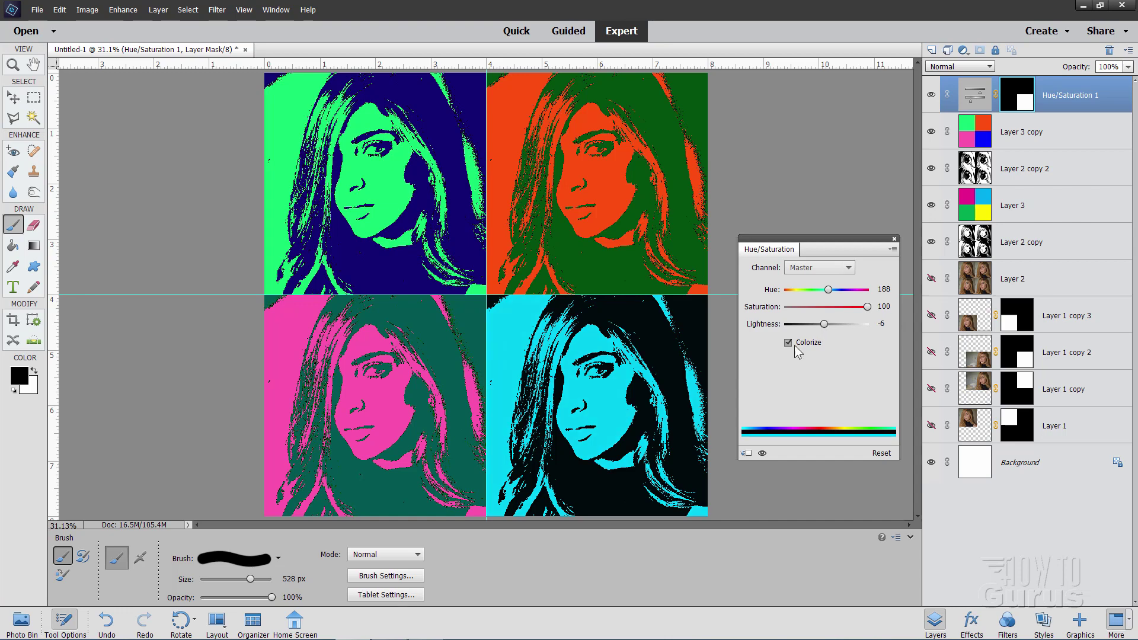
pyautogui.click(894, 326)
pyautogui.click(895, 239)
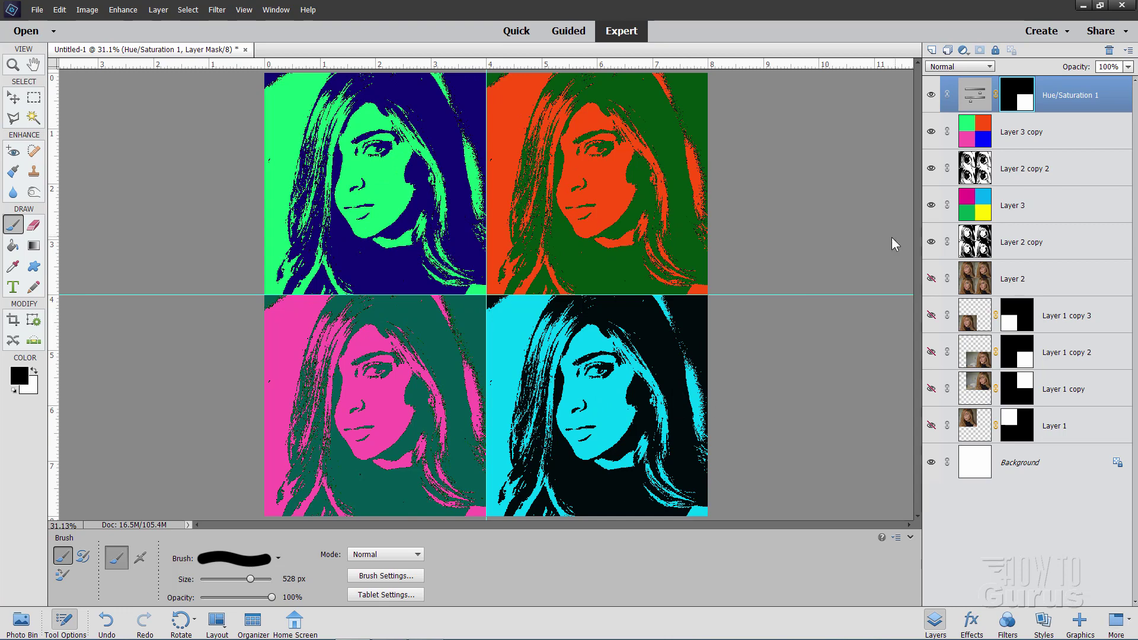
# - Hide the guides and return to the Move tool
pyautogui.click(243, 9)
pyautogui.click(254, 136)
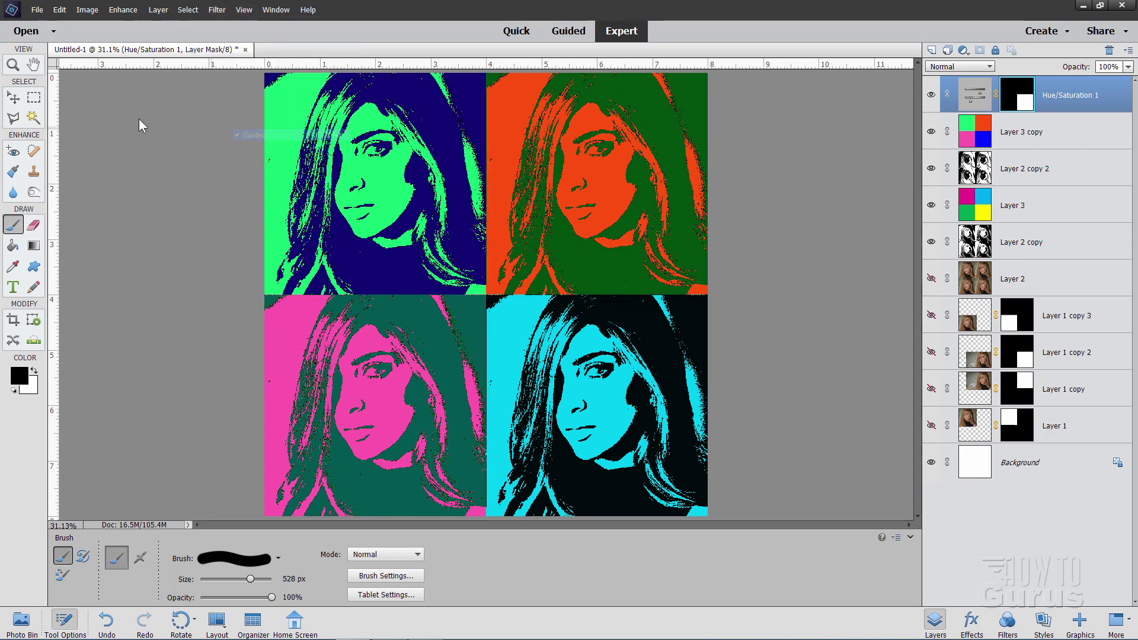
pyautogui.click(13, 98)
# - Float the document in its own enlarged window and zoom to 46% to examine the finished composition
pyautogui.moveTo(139, 53); pyautogui.dragTo(209, 15)
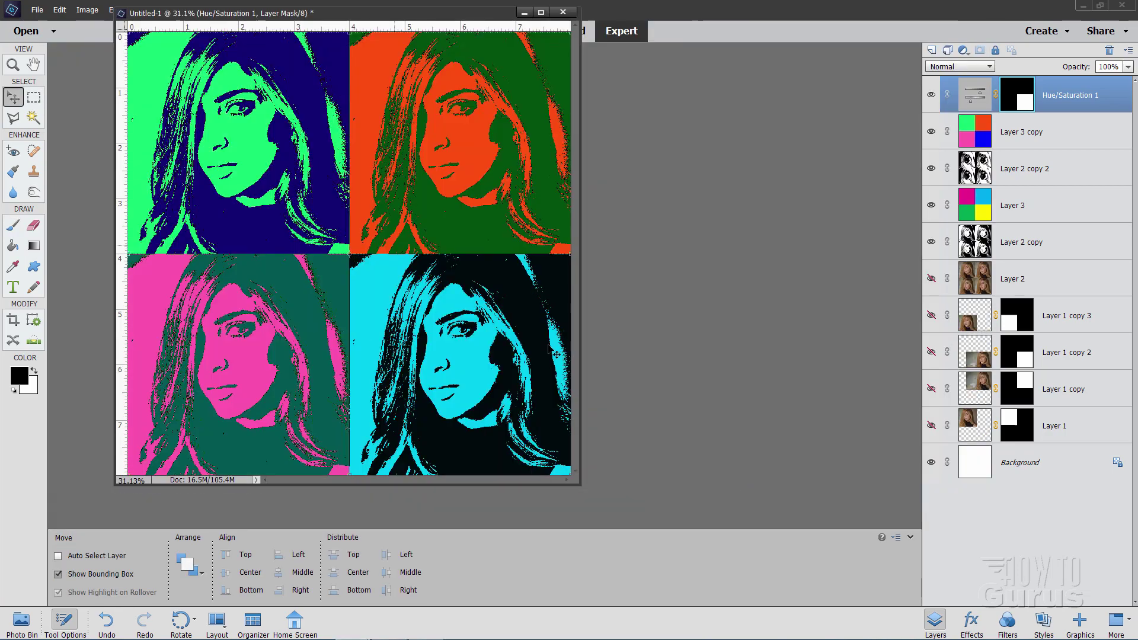
pyautogui.moveTo(582, 485); pyautogui.dragTo(811, 630)
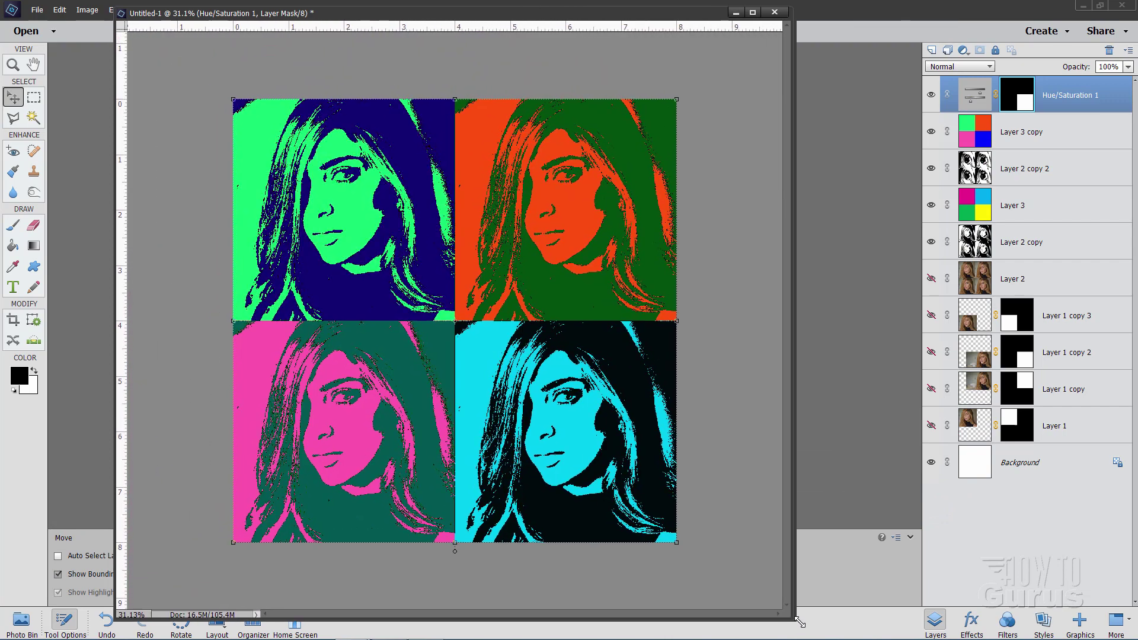
pyautogui.moveTo(485, 22); pyautogui.dragTo(581, 13)
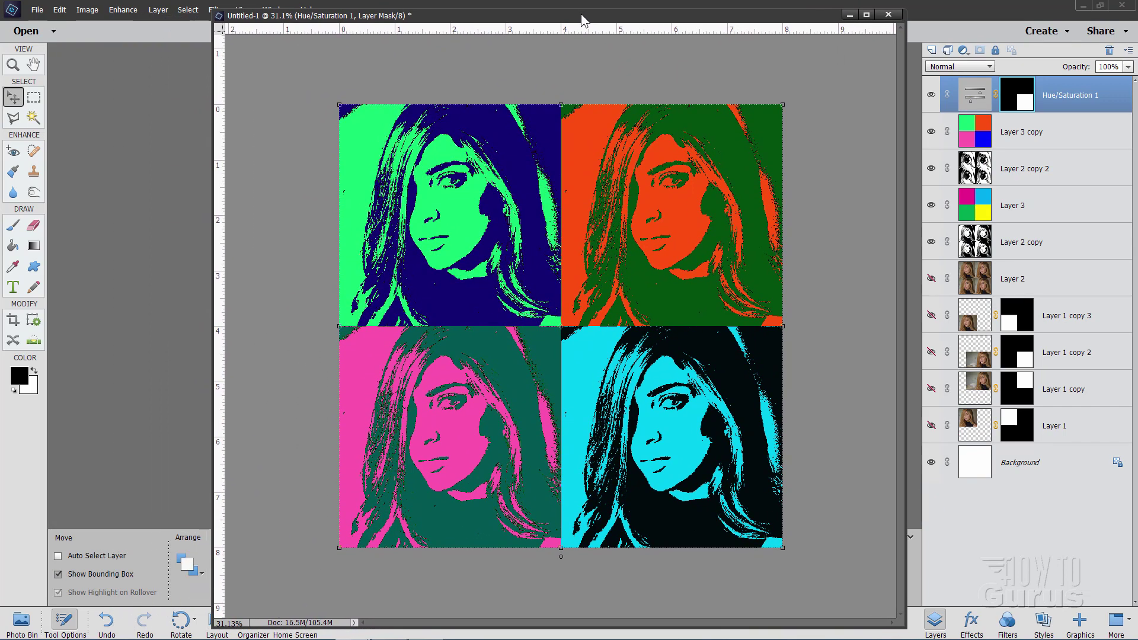
pyautogui.click(15, 67)
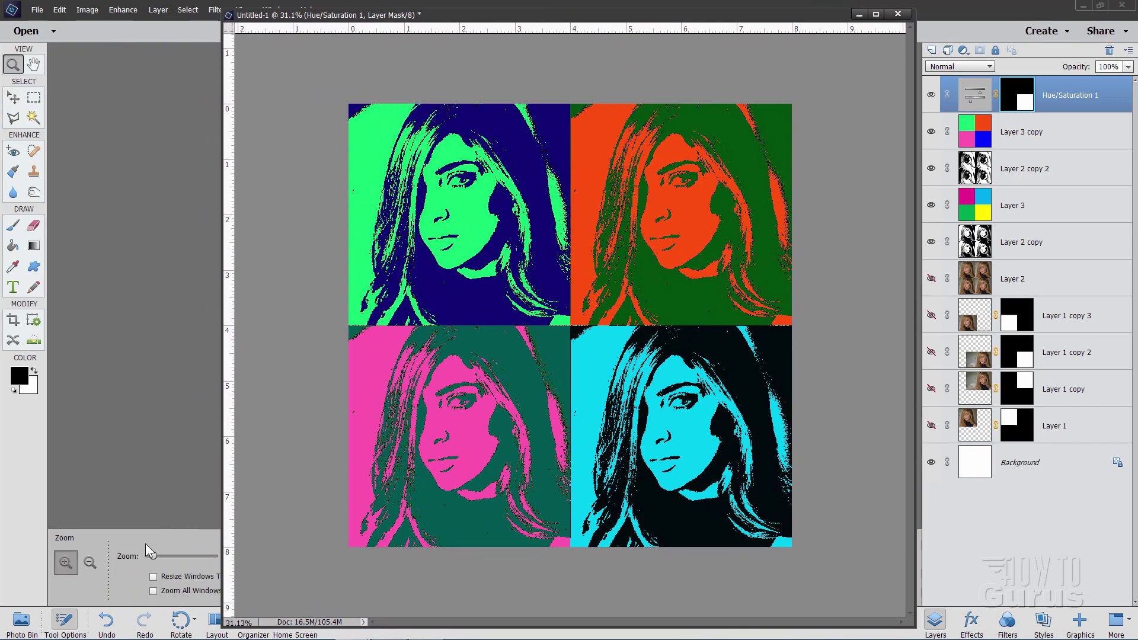
pyautogui.moveTo(154, 554); pyautogui.dragTo(155, 556)
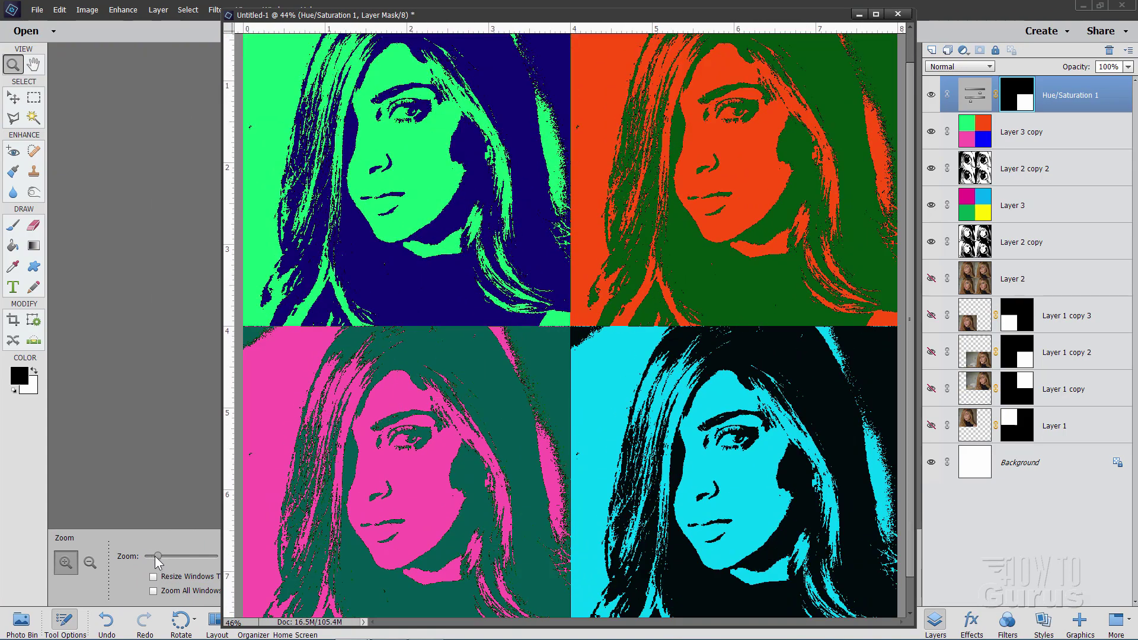
pyautogui.click(13, 97)
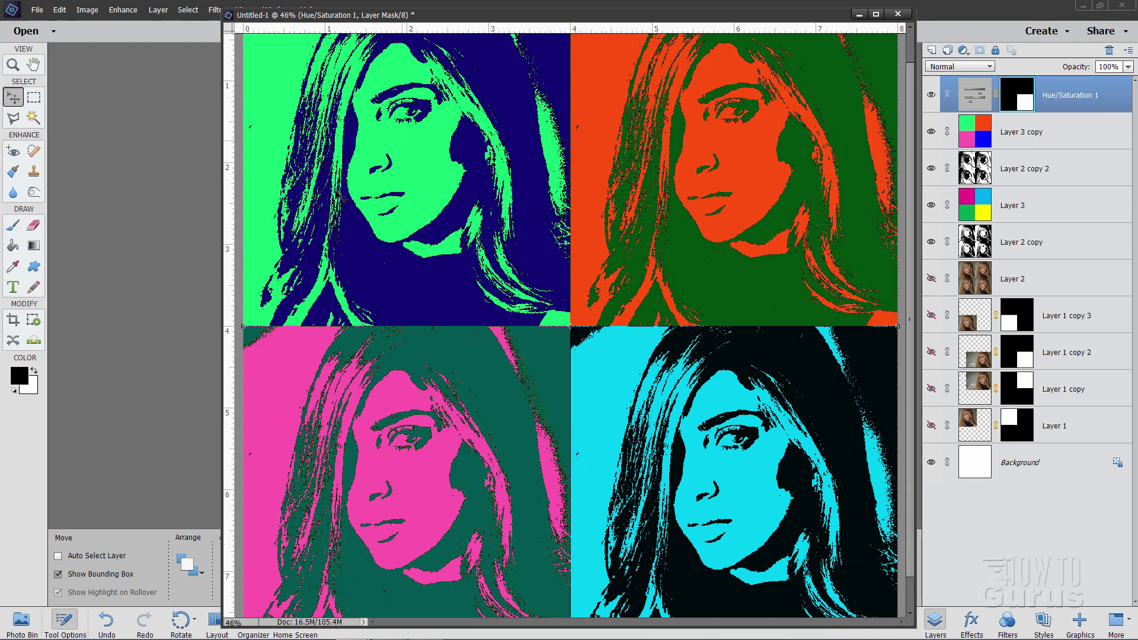